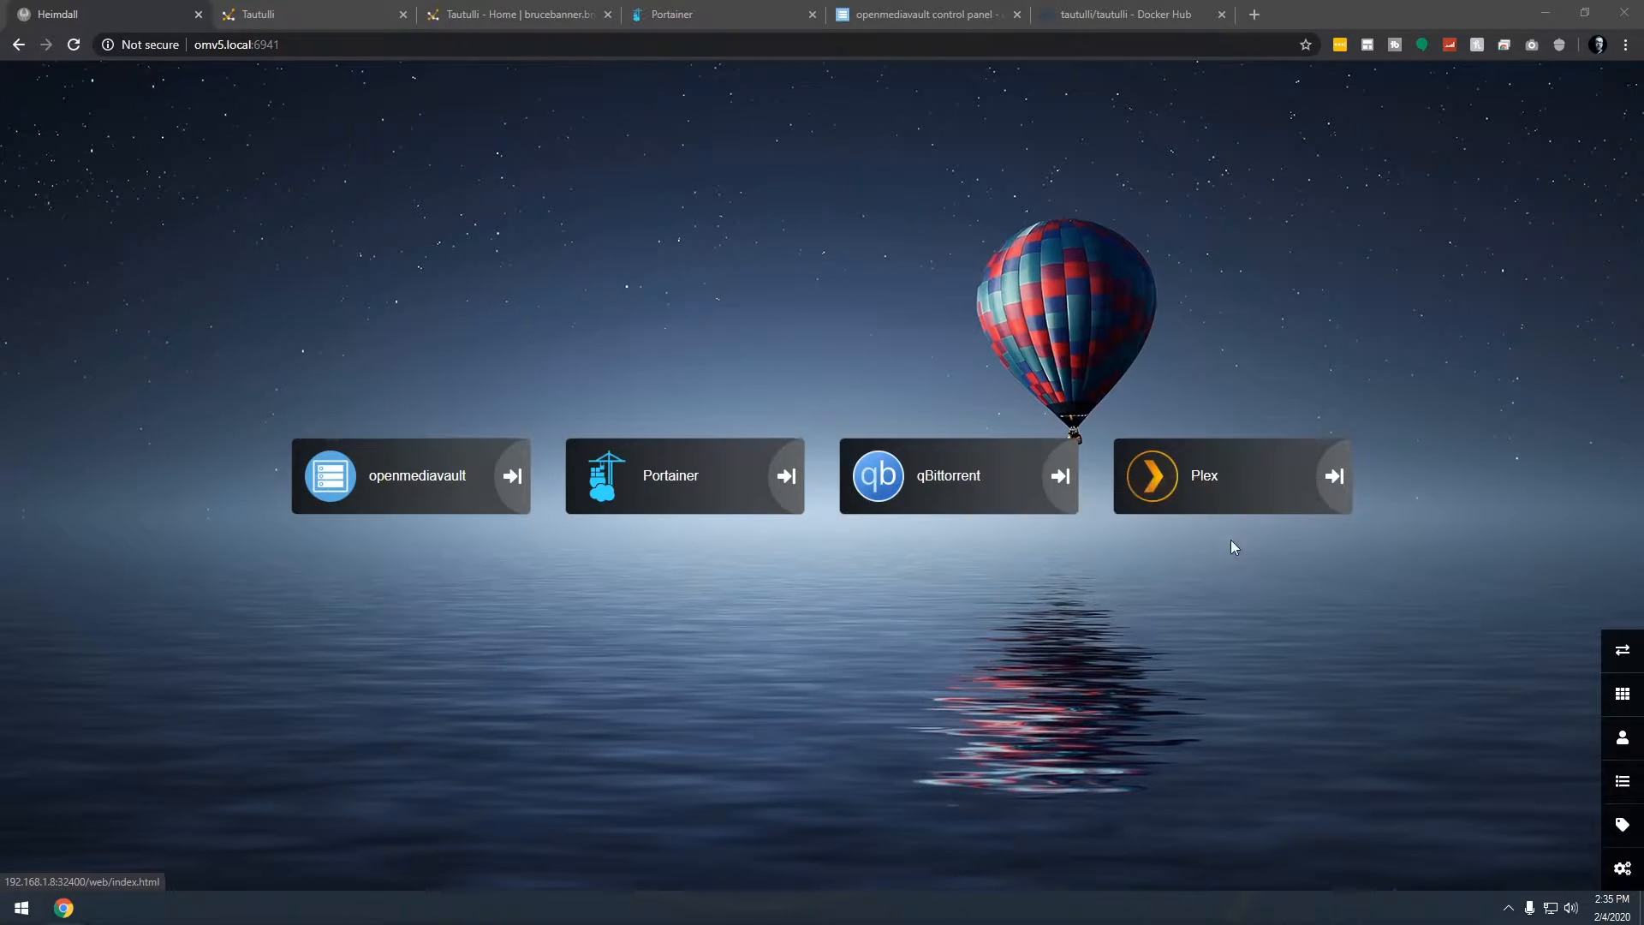
Step: Bring up the Tautulli project website describing what it monitors
{"action": "left_click", "coordinate": [322, 14]}
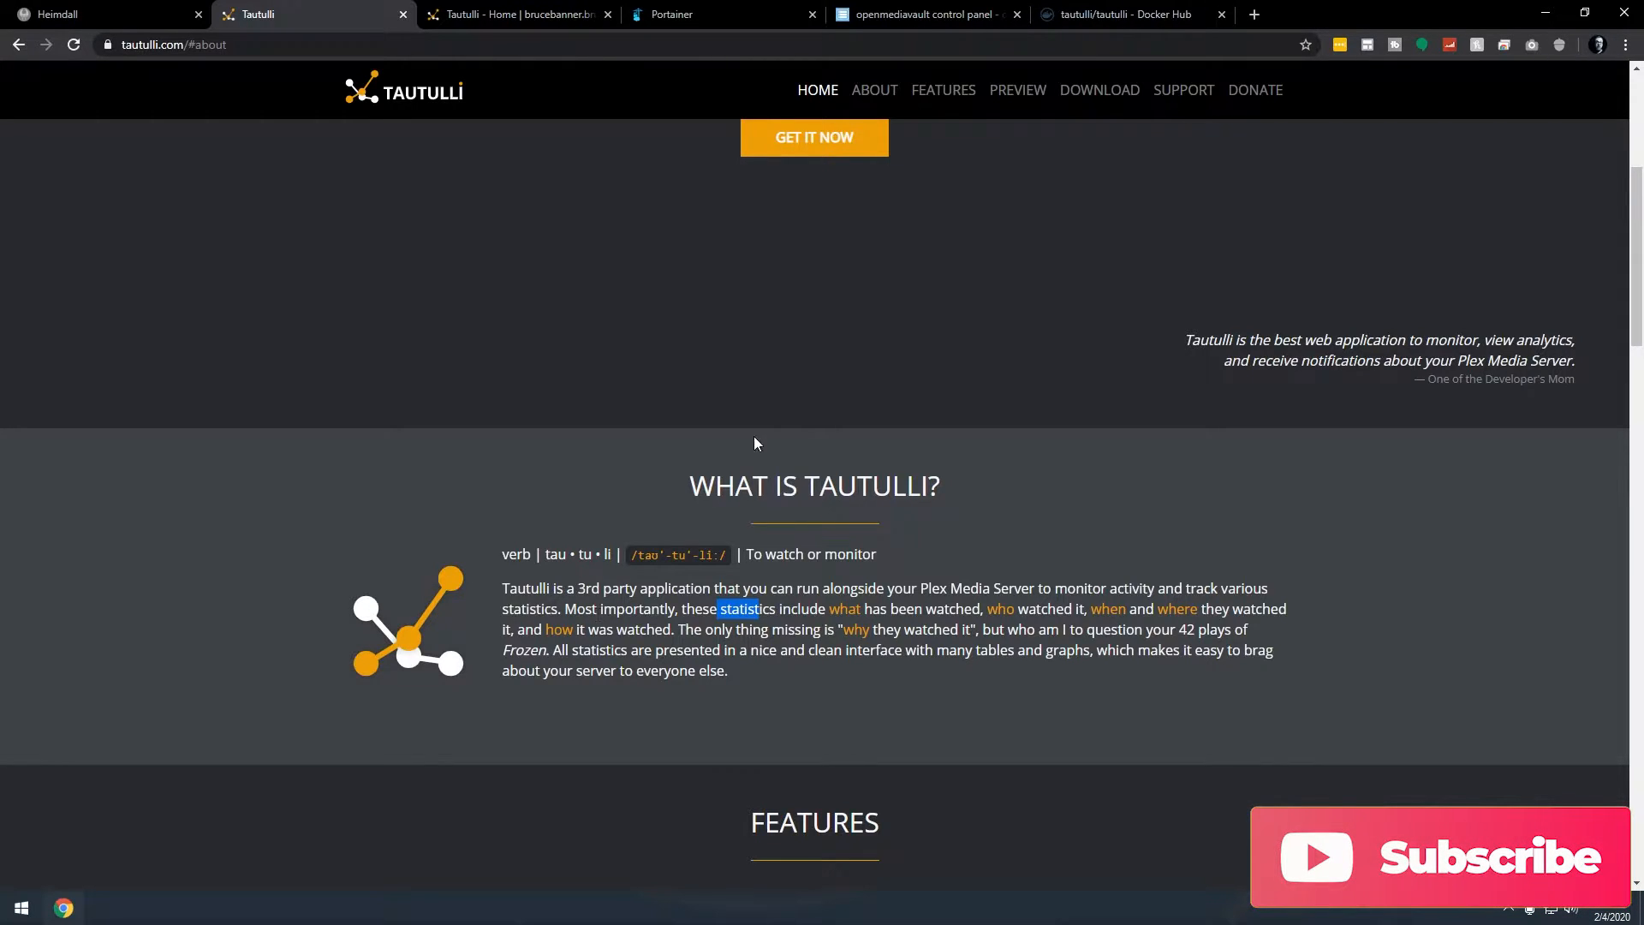
Step: Review the running Tautulli dashboard, then bring up the Libraries list
{"action": "left_click", "coordinate": [484, 12]}
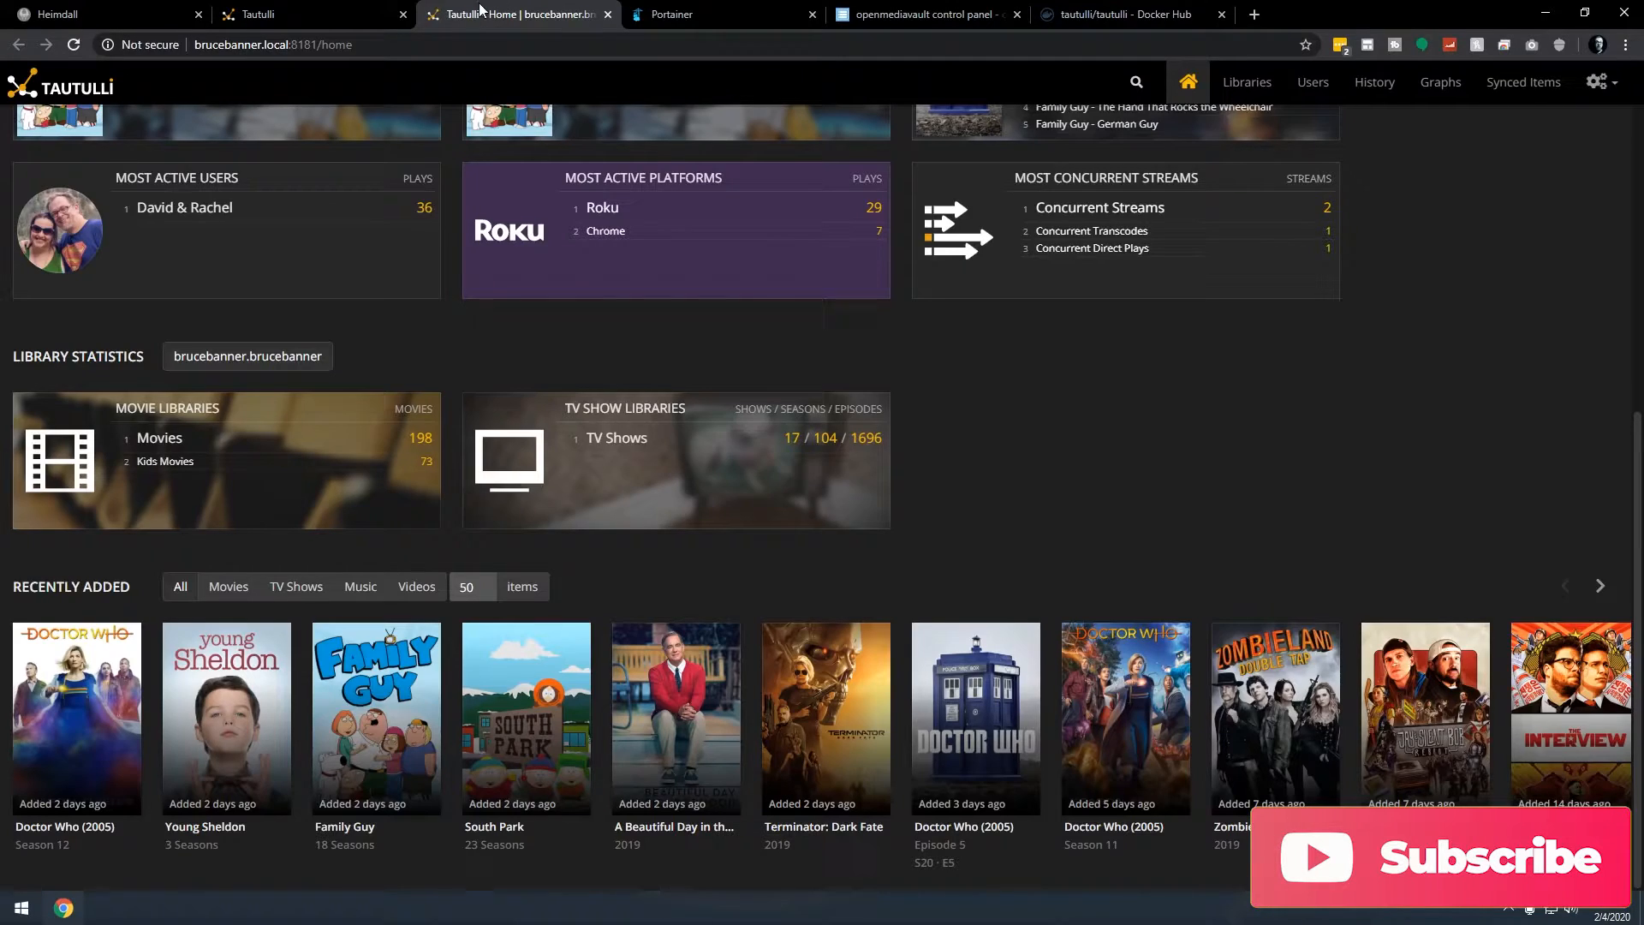
{"action": "scroll", "coordinate": [511, 286], "scroll_direction": "up", "scroll_amount": 4}
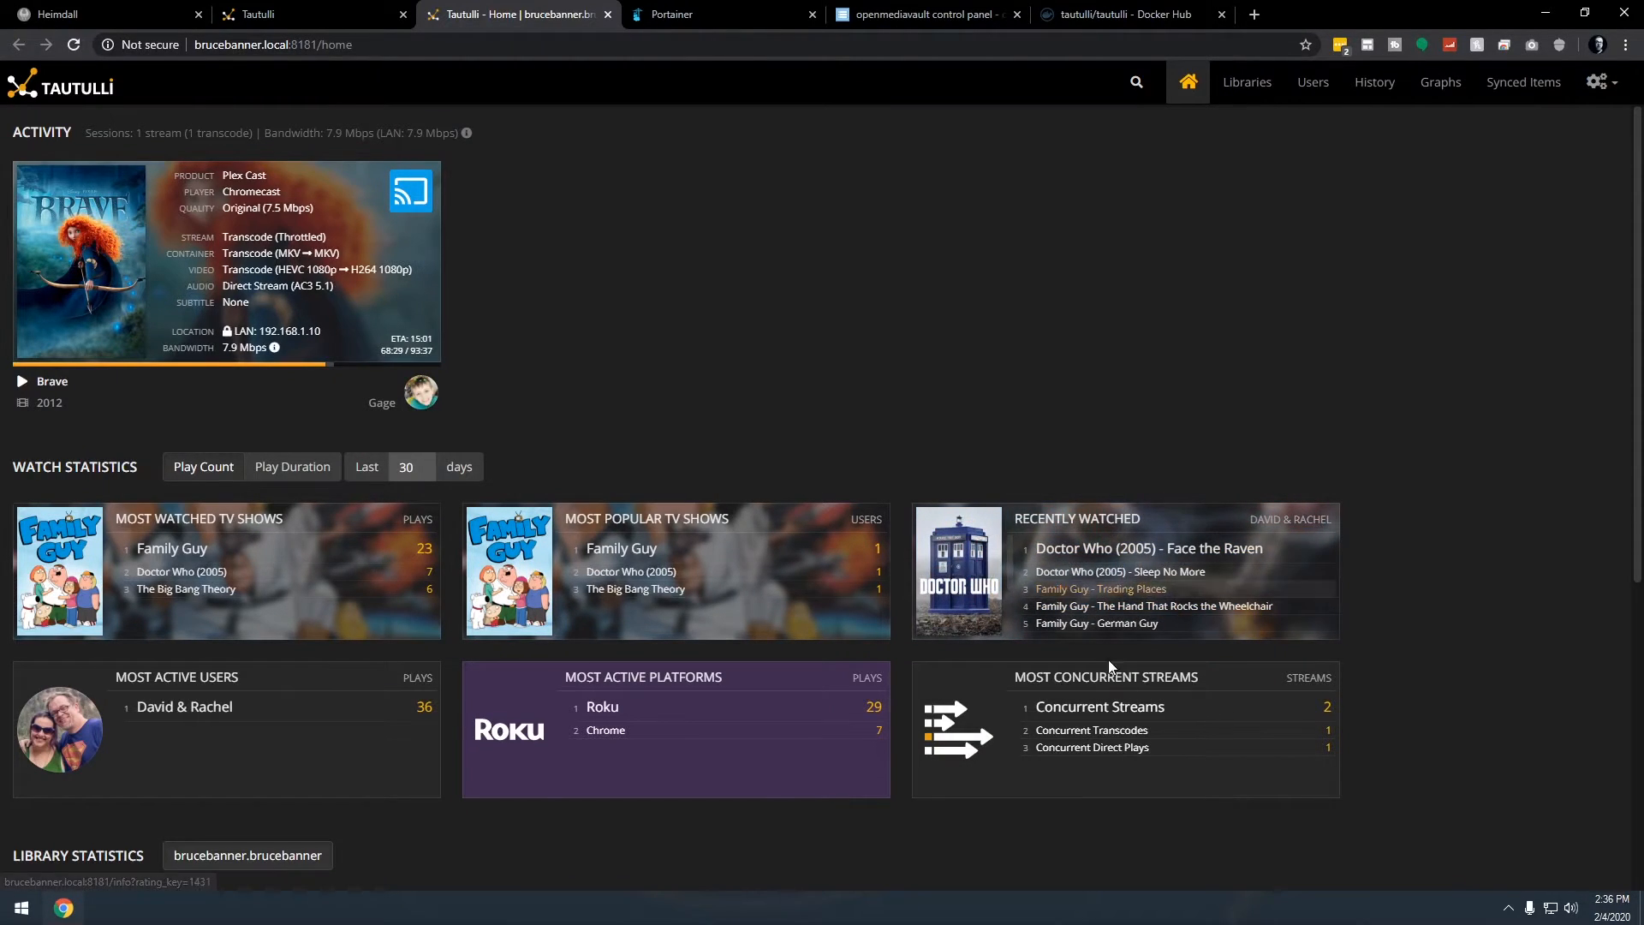
{"action": "scroll", "coordinate": [931, 687], "scroll_direction": "down", "scroll_amount": 3}
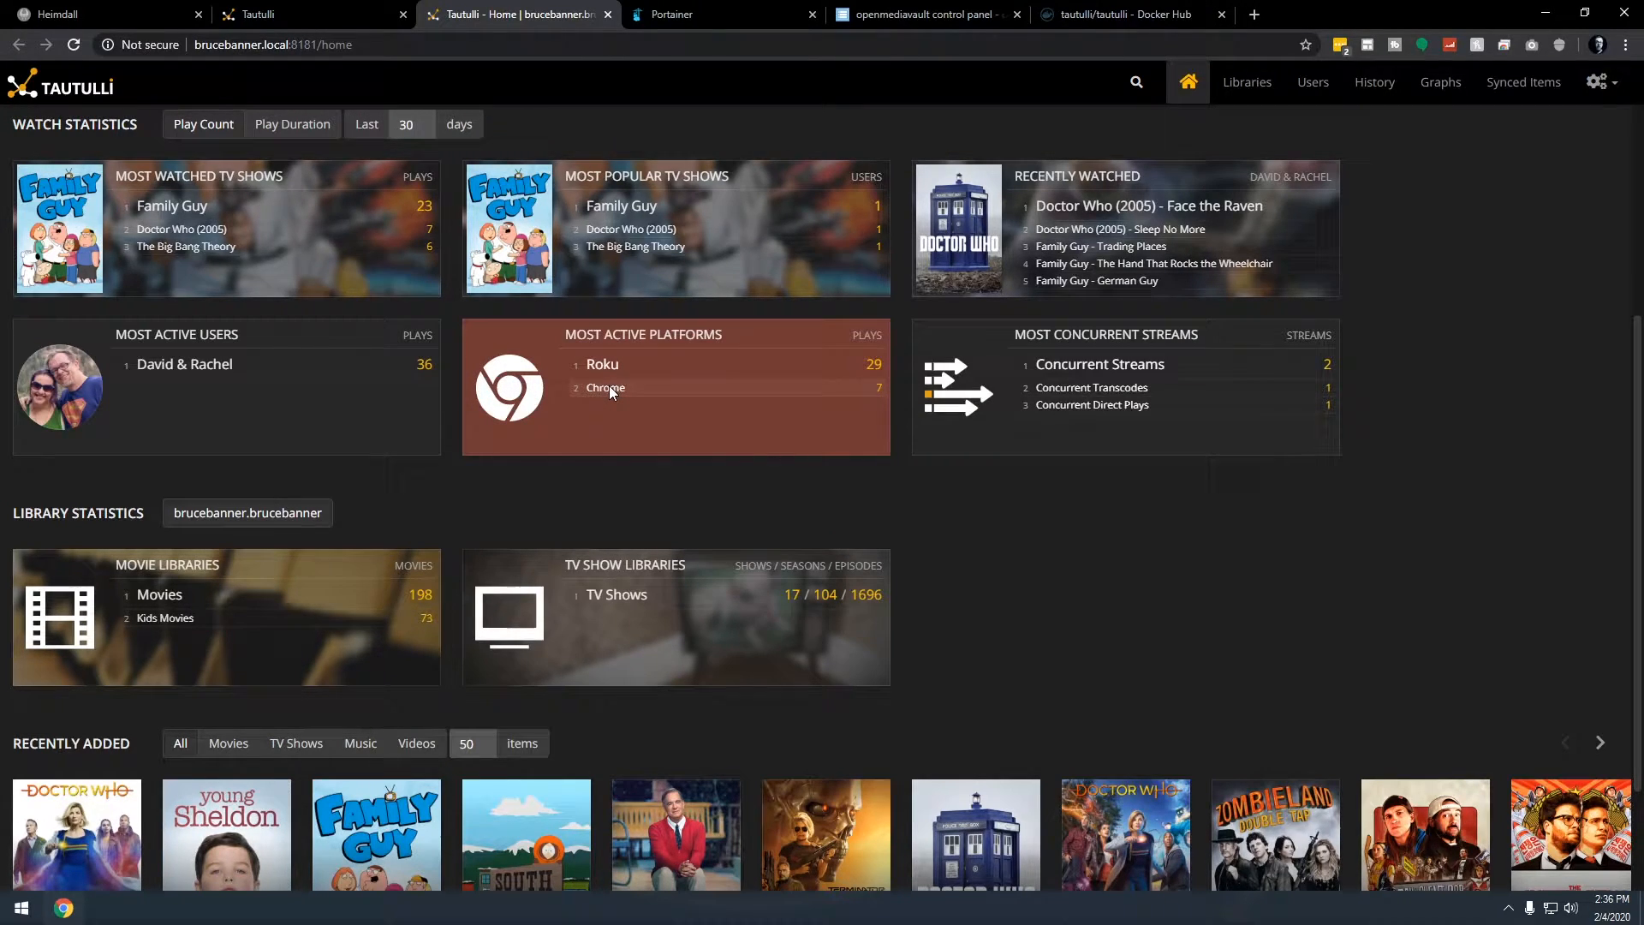
{"action": "scroll", "coordinate": [815, 447], "scroll_direction": "down", "scroll_amount": 1}
{"action": "scroll", "coordinate": [817, 442], "scroll_direction": "up", "scroll_amount": 2}
{"action": "scroll", "coordinate": [817, 448], "scroll_direction": "up", "scroll_amount": 2}
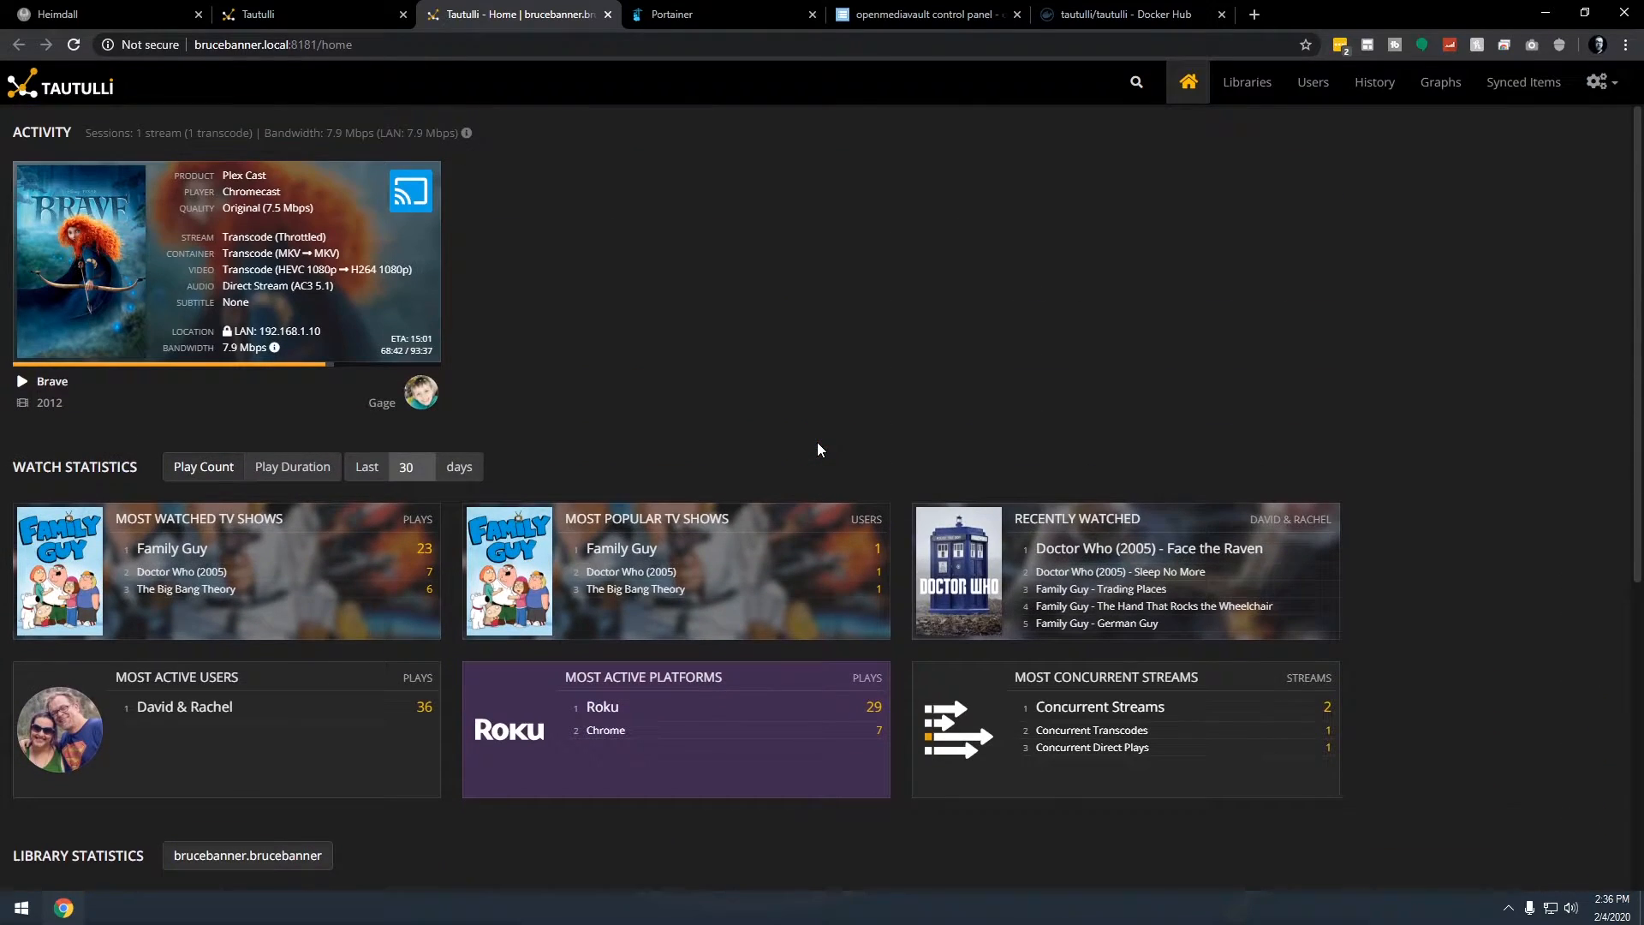
{"action": "left_click", "coordinate": [1247, 81]}
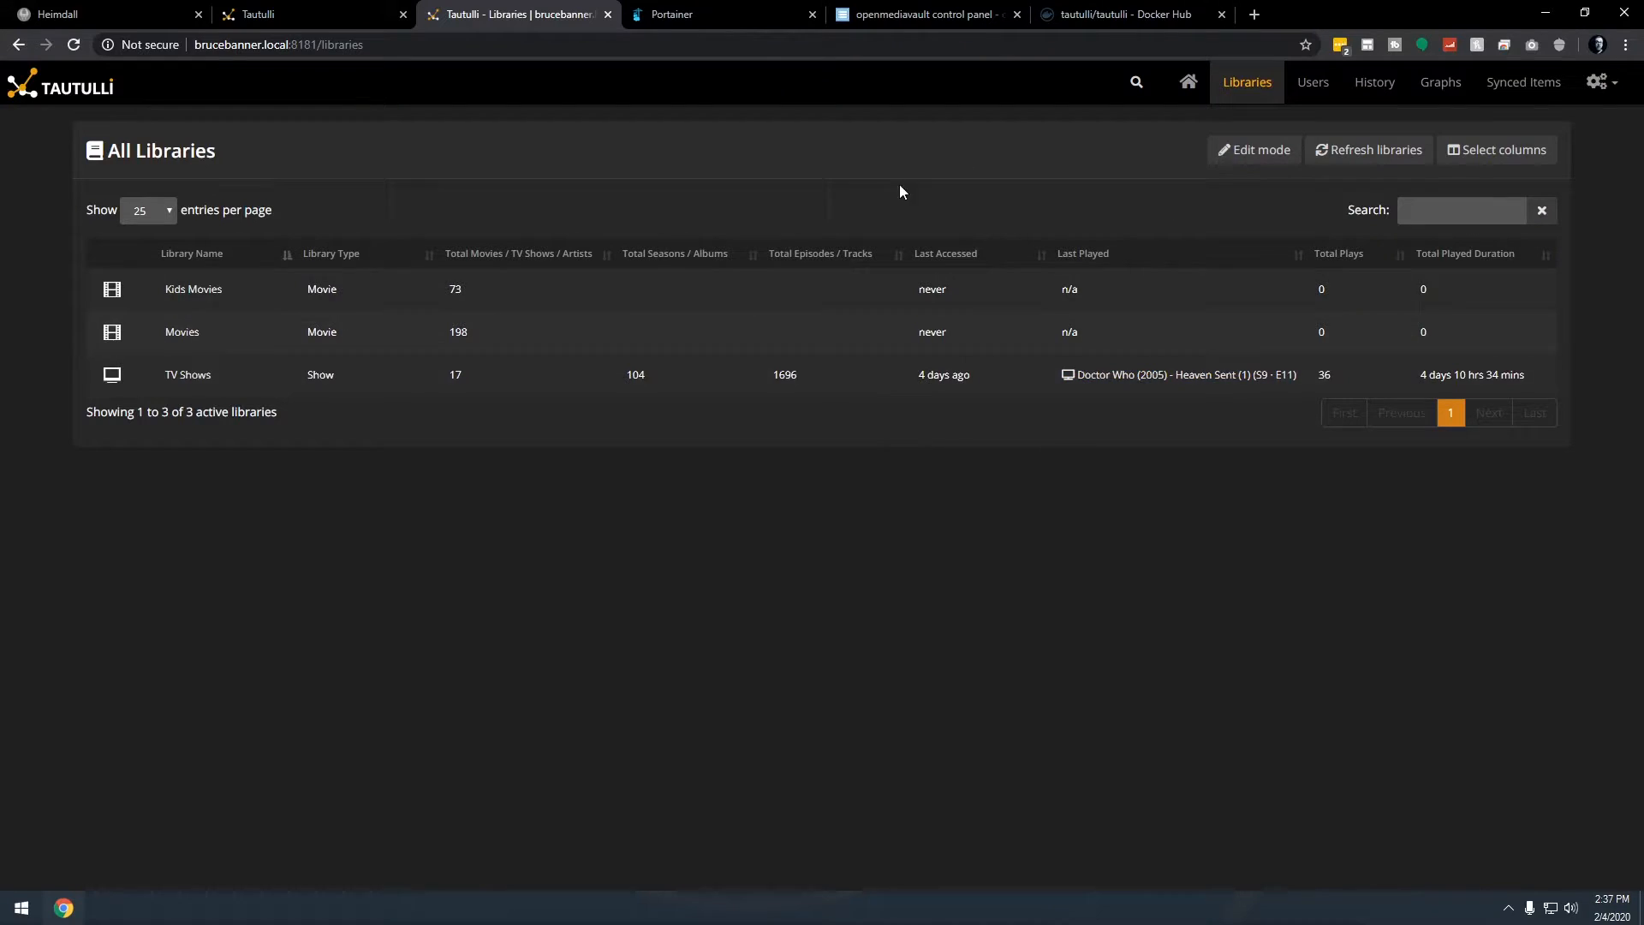
Step: Look through Tautulli's Users and History pages, then return to Portainer's container list
{"action": "left_click", "coordinate": [1326, 77]}
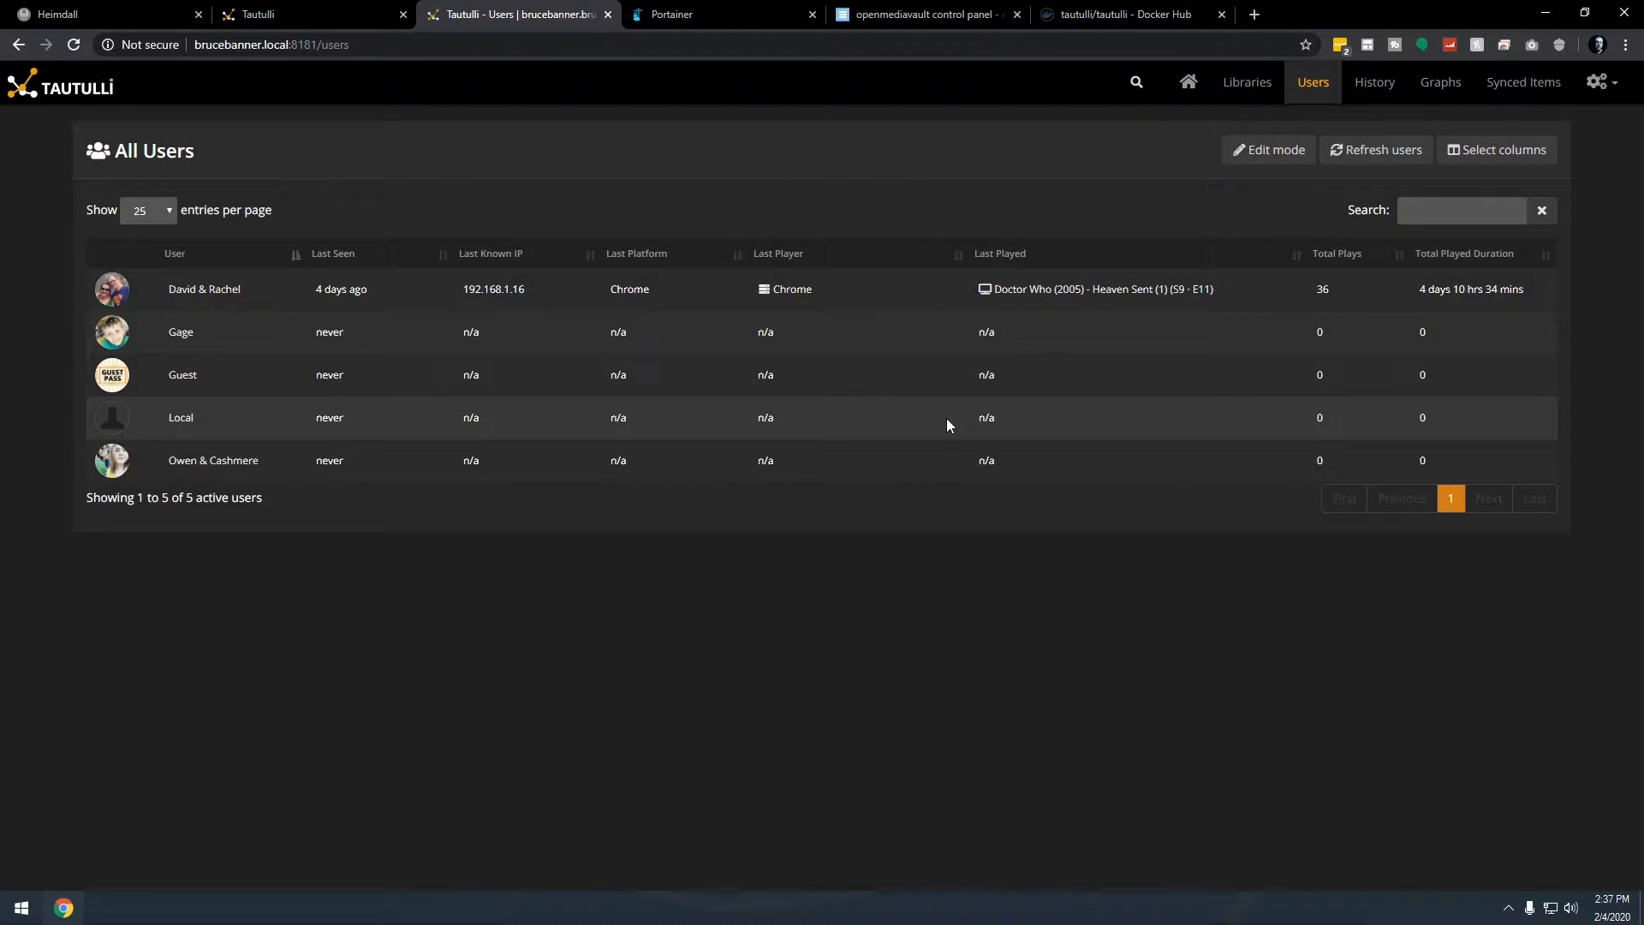
{"action": "left_click", "coordinate": [1369, 82]}
{"action": "scroll", "coordinate": [704, 418], "scroll_direction": "down", "scroll_amount": 2}
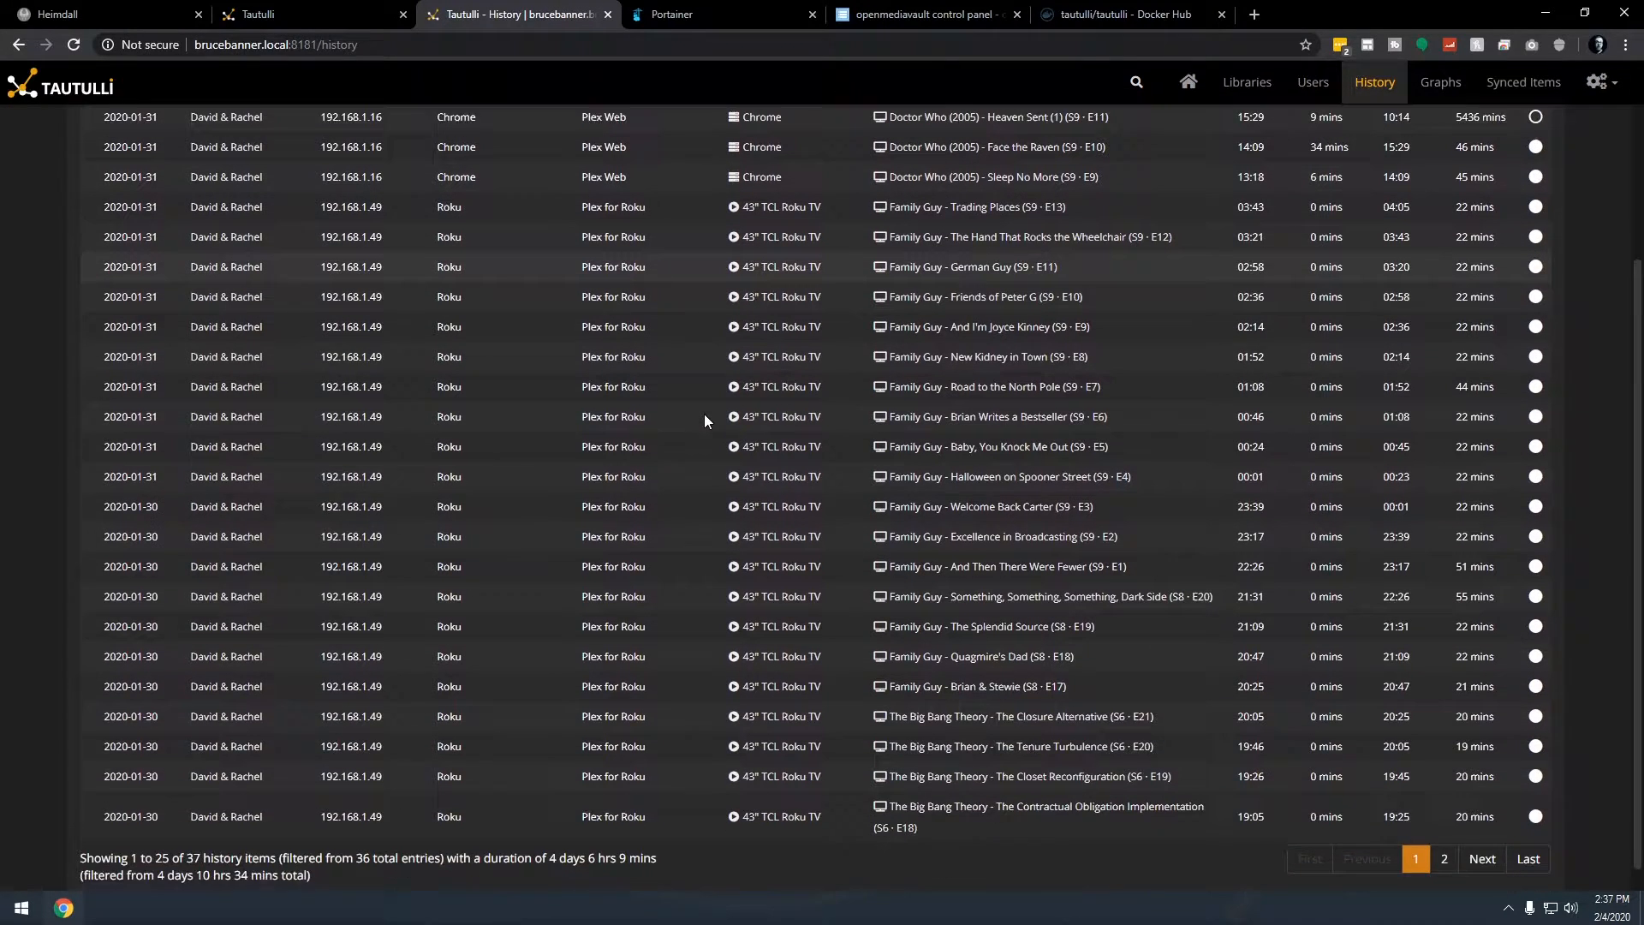
{"action": "scroll", "coordinate": [704, 420], "scroll_direction": "up", "scroll_amount": 2}
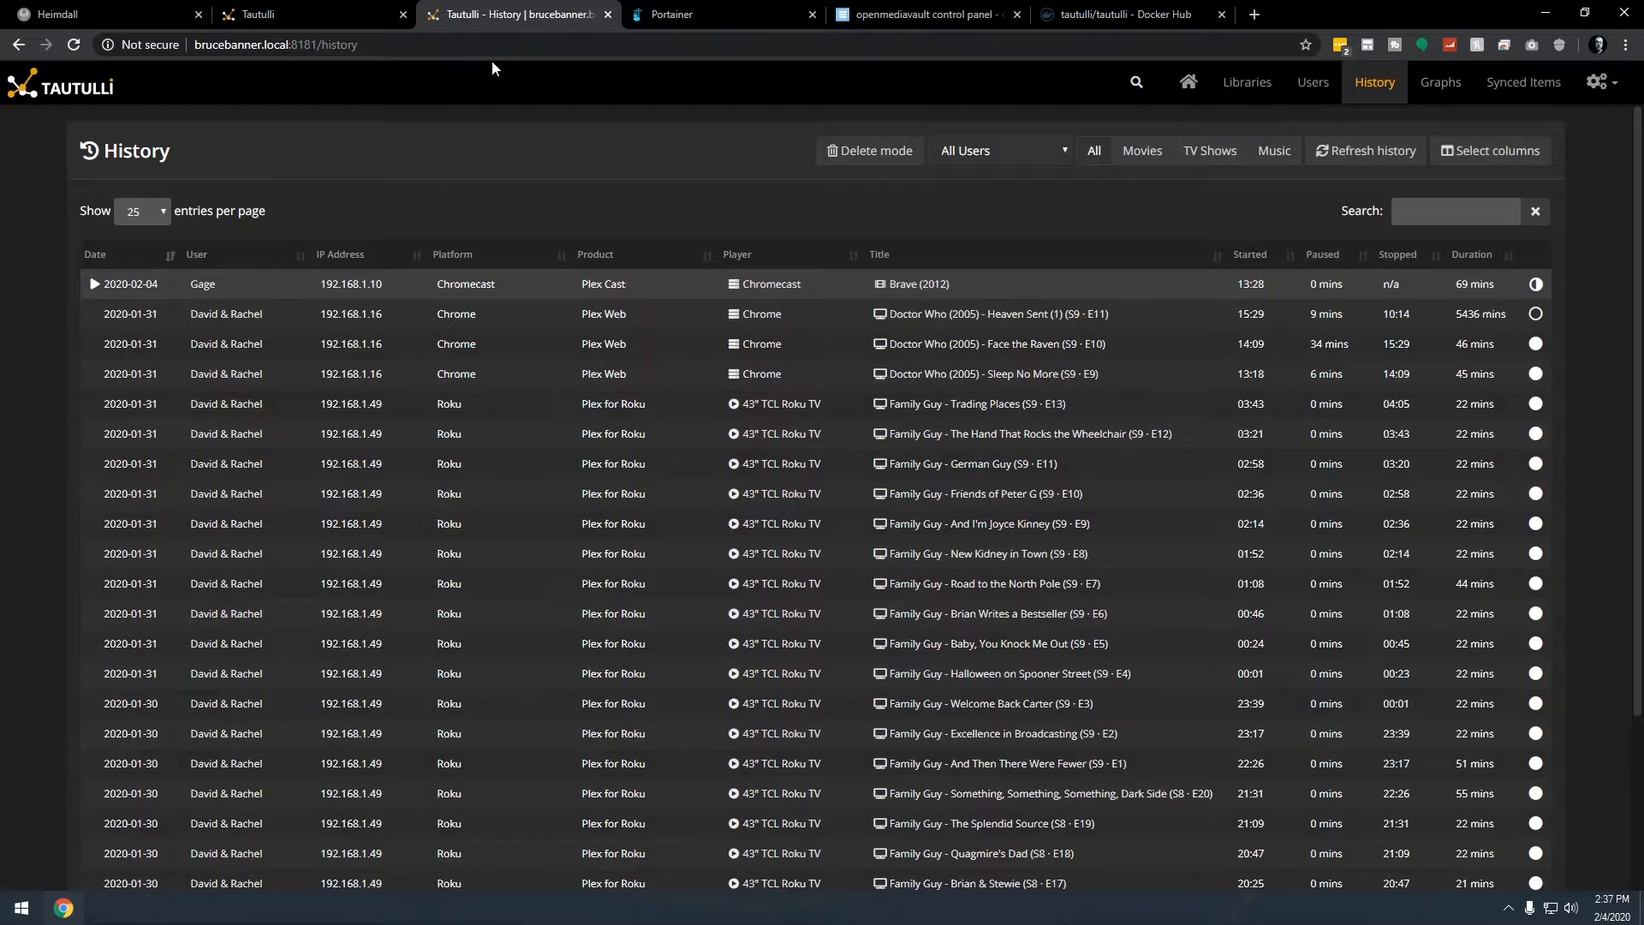
{"action": "left_click", "coordinate": [672, 20]}
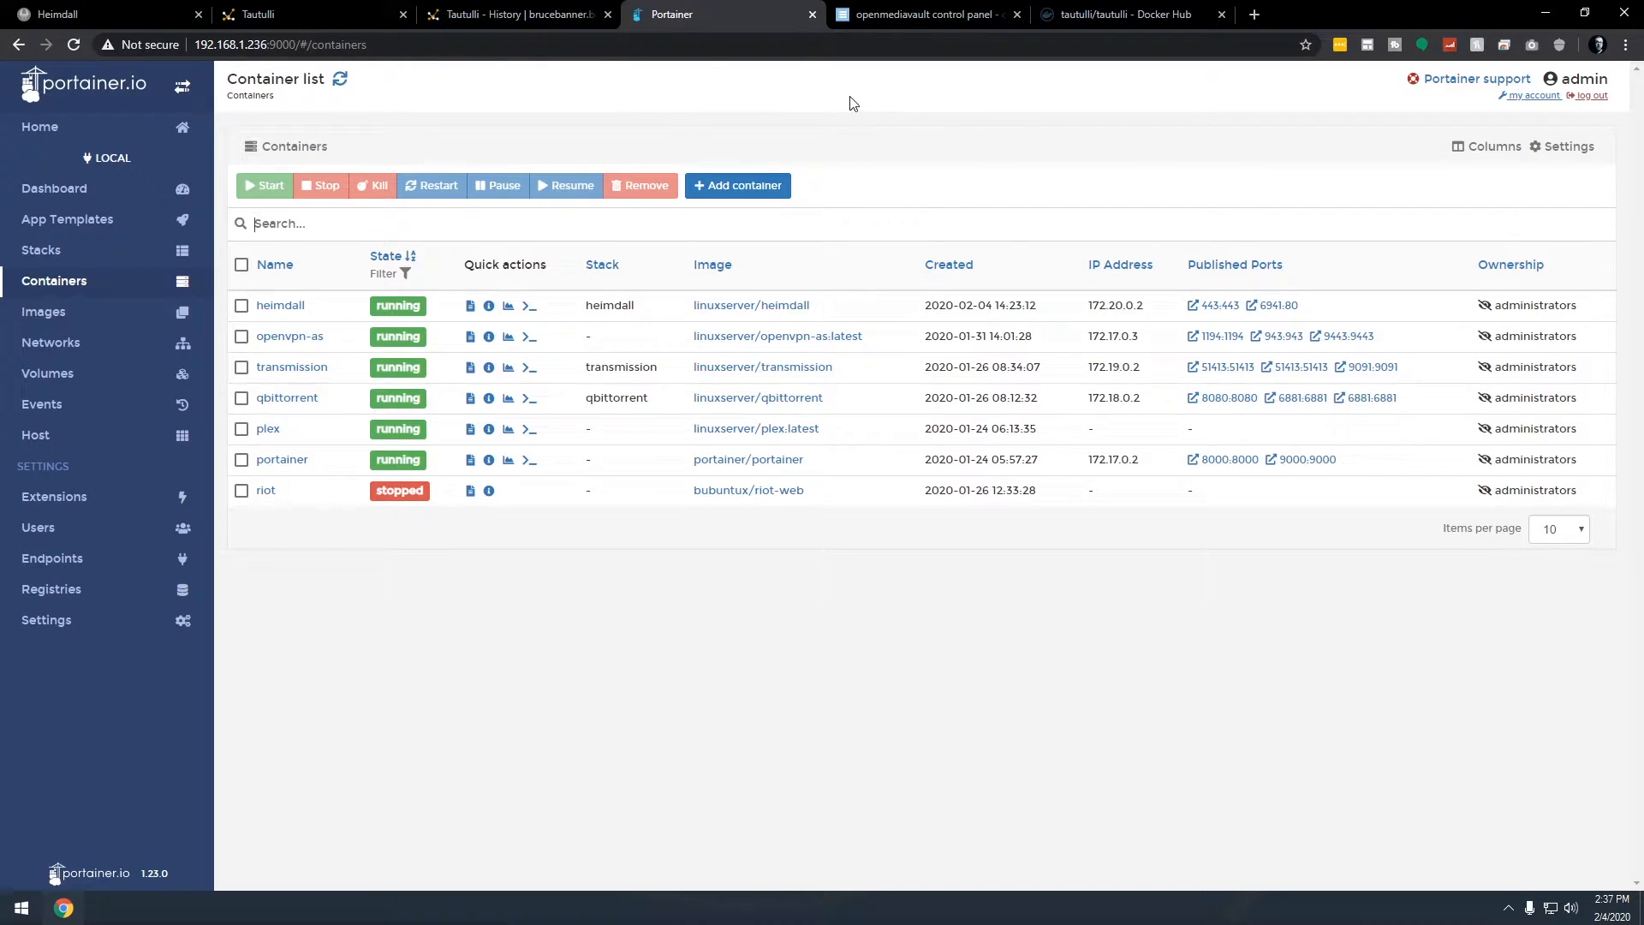
Step: Widen openmediavault's Absolute Path column to show full paths, then bring up the tautulli Docker Hub docs
{"action": "left_click", "coordinate": [899, 13]}
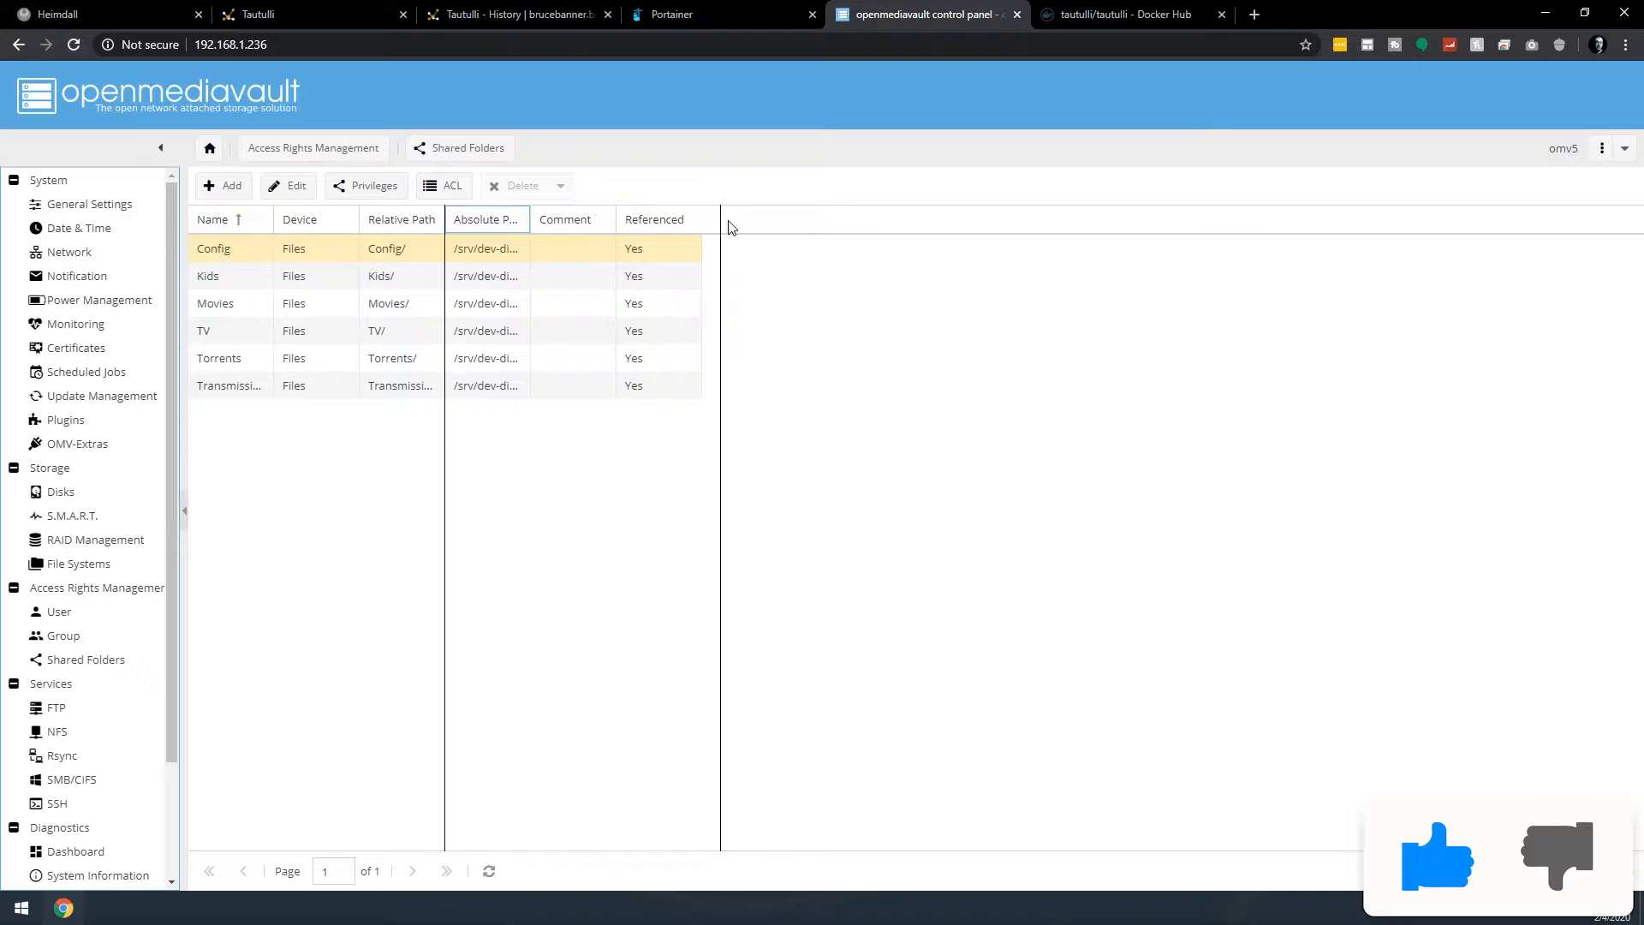
{"action": "left_click_drag", "start_coordinate": [528, 208], "coordinate": [807, 218]}
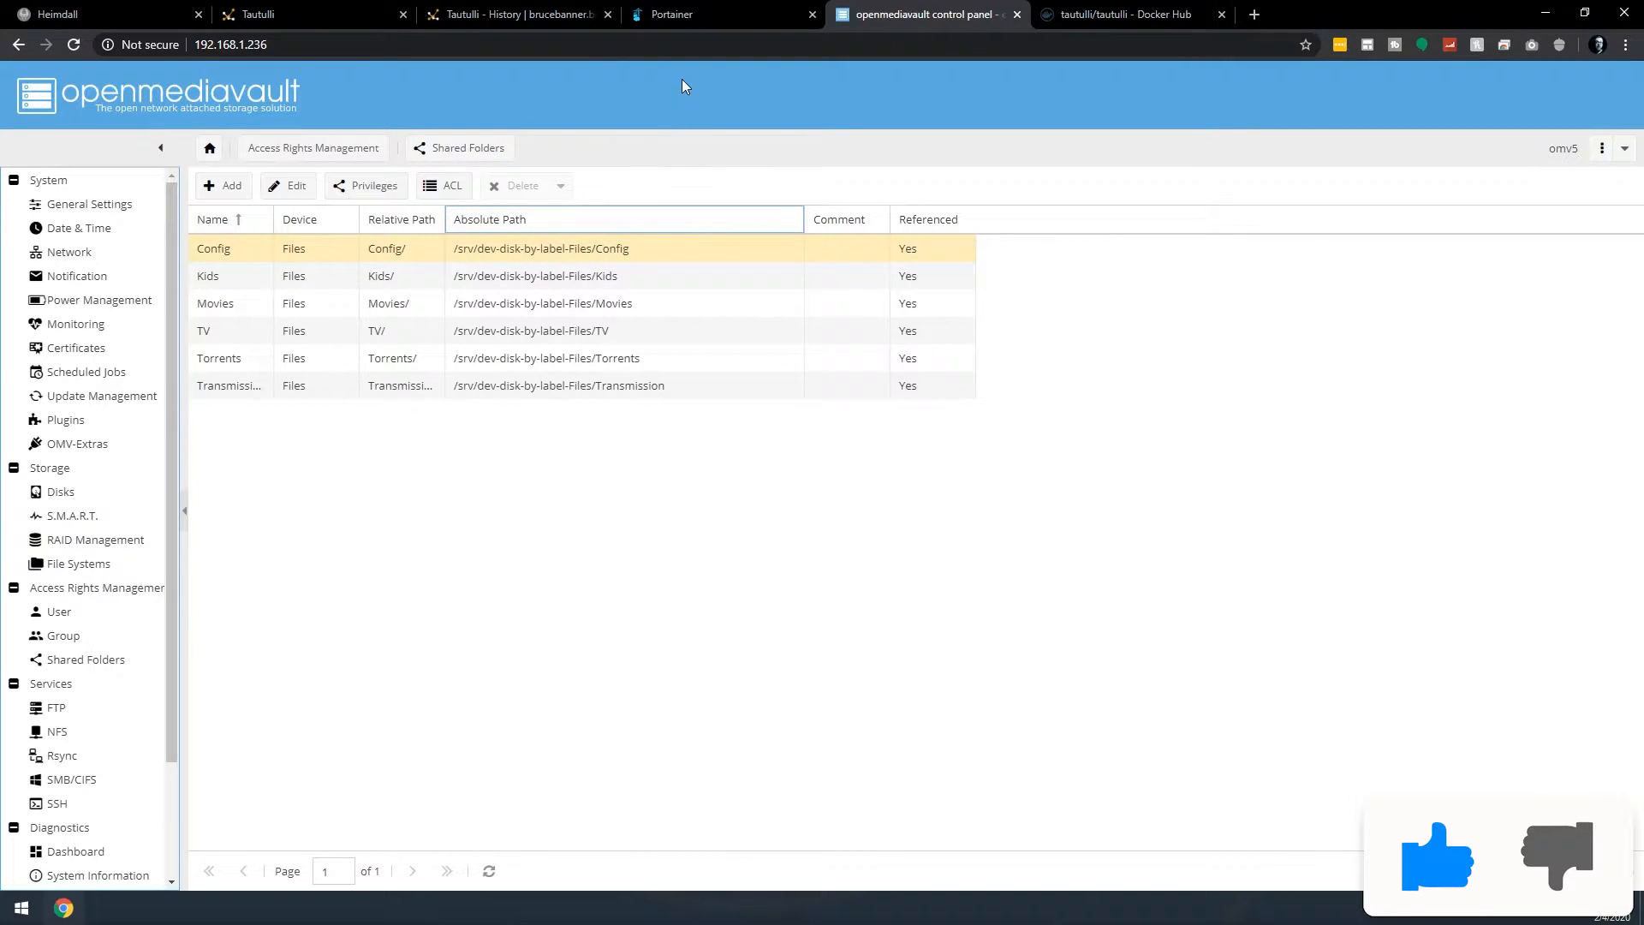
{"action": "left_click", "coordinate": [1090, 16]}
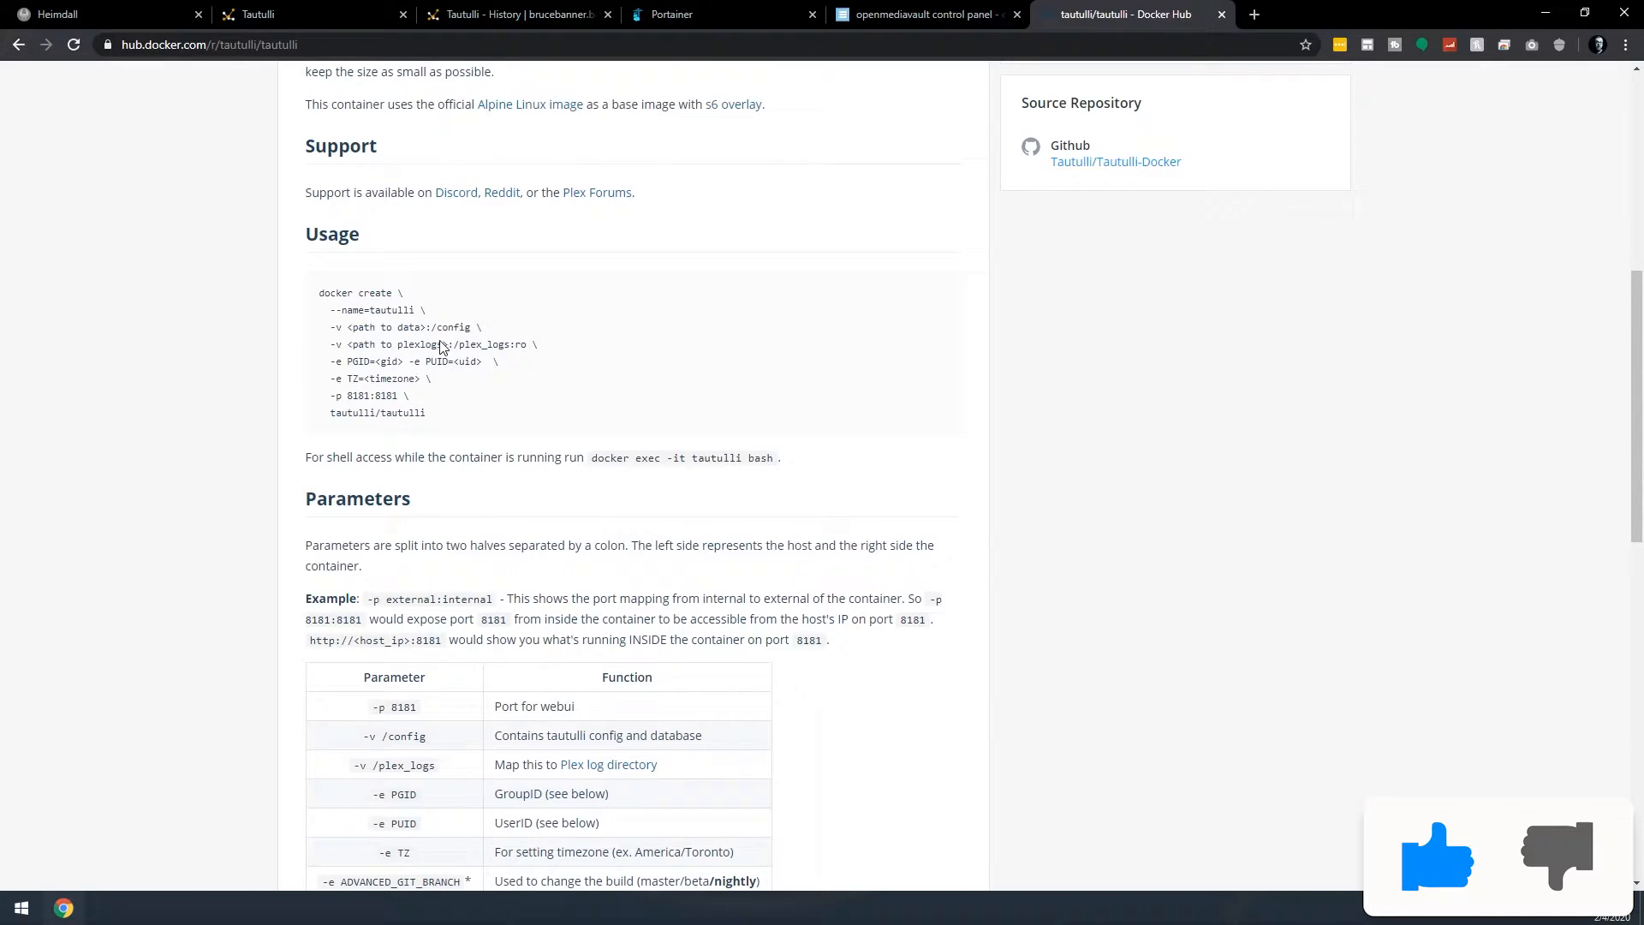
Step: Snap the Docker Hub docker create example to the right half with Portainer on the left
{"action": "mouse_move", "coordinate": [318, 293]}
{"action": "left_mouse_down"}
{"action": "mouse_move", "coordinate": [433, 419]}
{"action": "mouse_move", "coordinate": [441, 406]}
{"action": "left_mouse_up"}
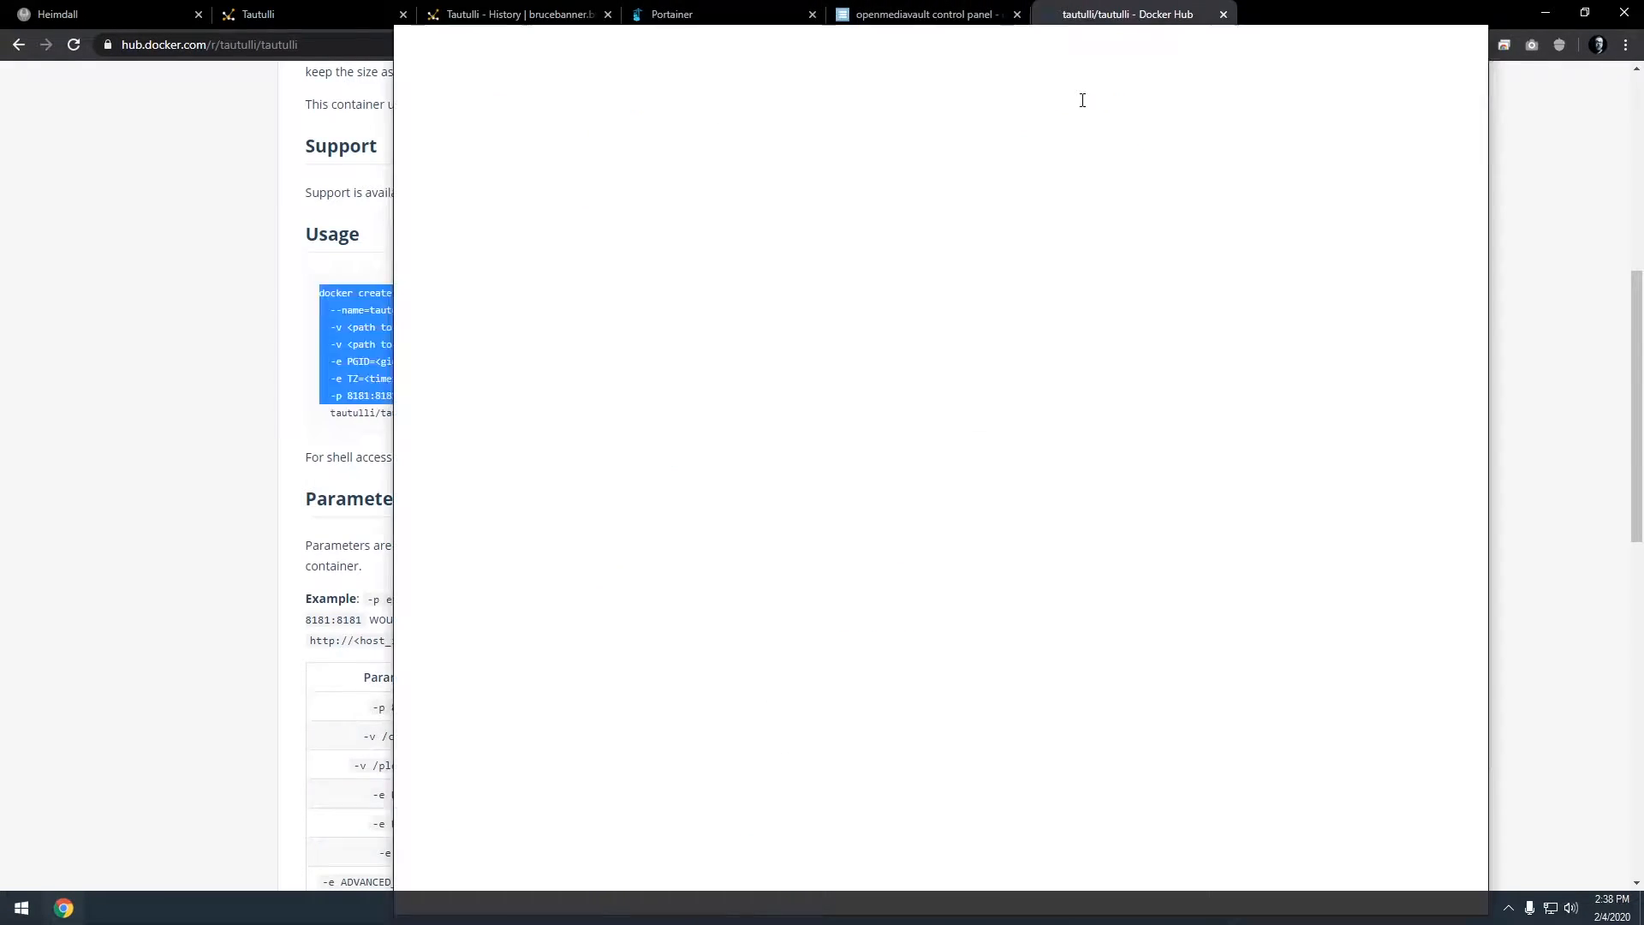
{"action": "left_click_drag", "start_coordinate": [1082, 101], "coordinate": [1081, 101]}
{"action": "key", "text": "super+Right"}
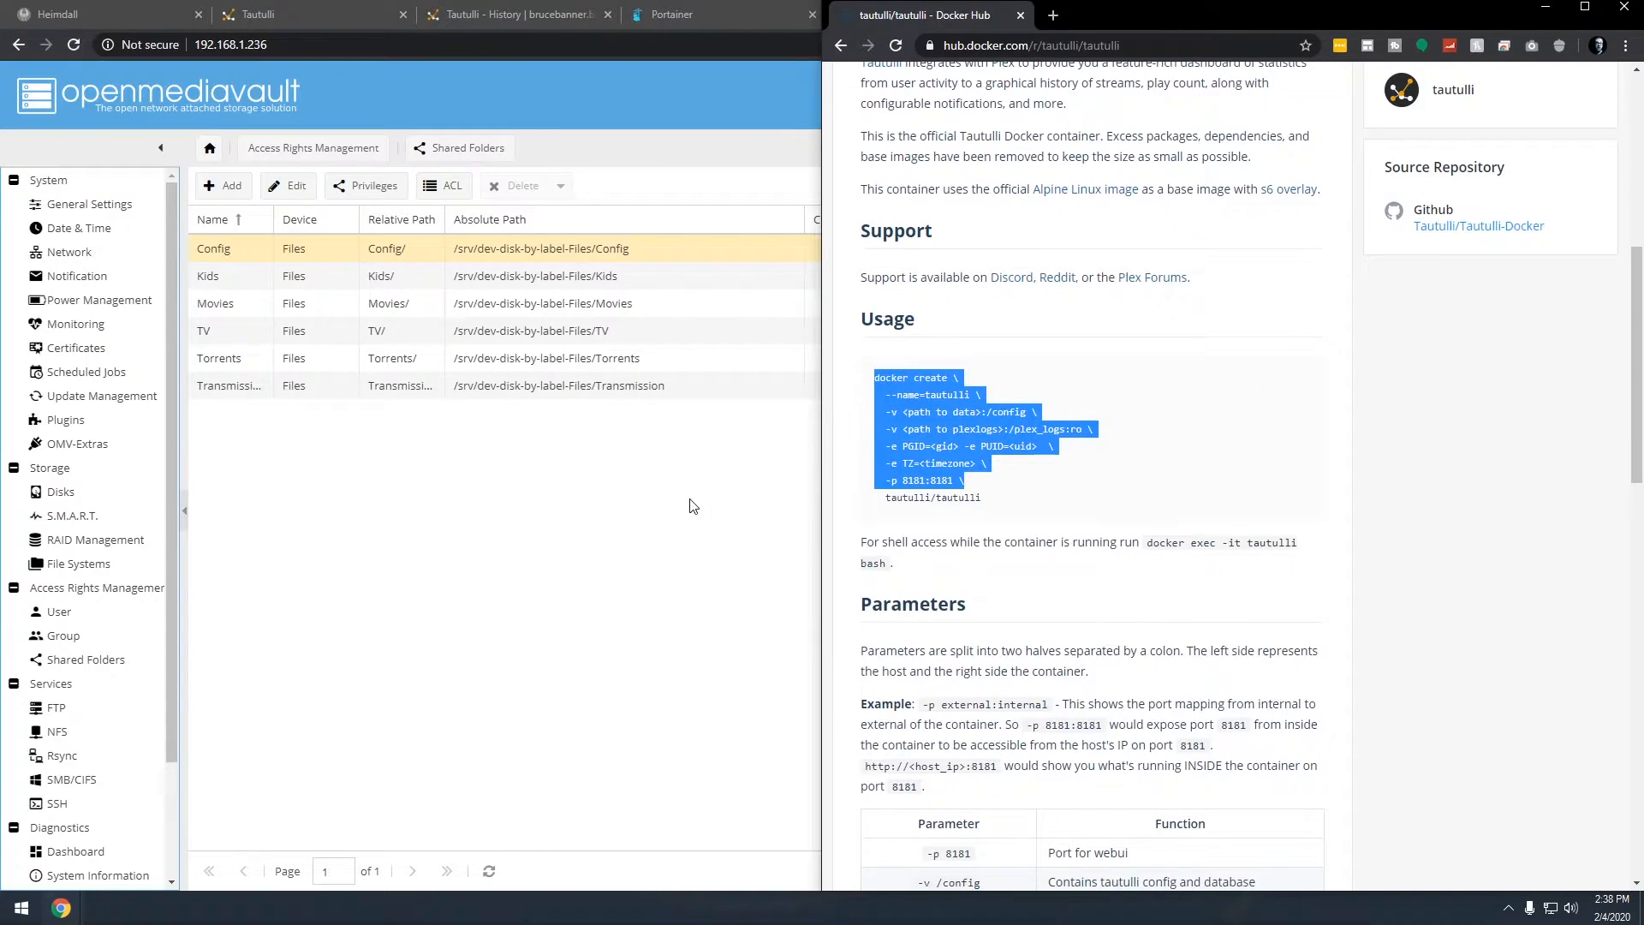
{"action": "left_click", "coordinate": [689, 506]}
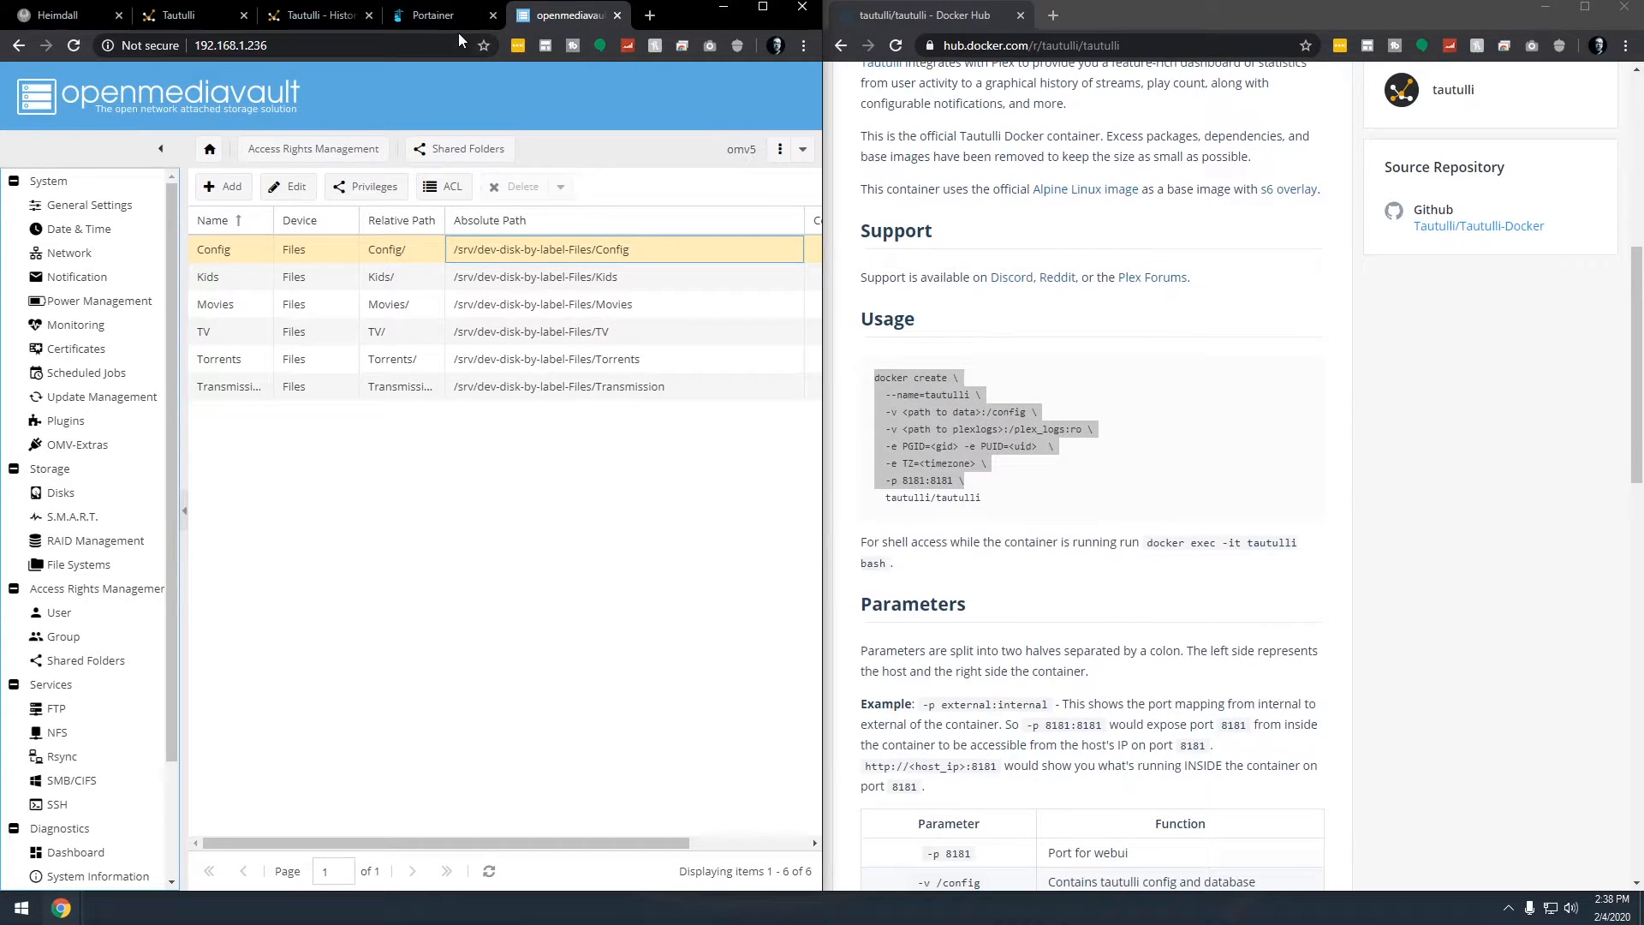
{"action": "left_click", "coordinate": [433, 21]}
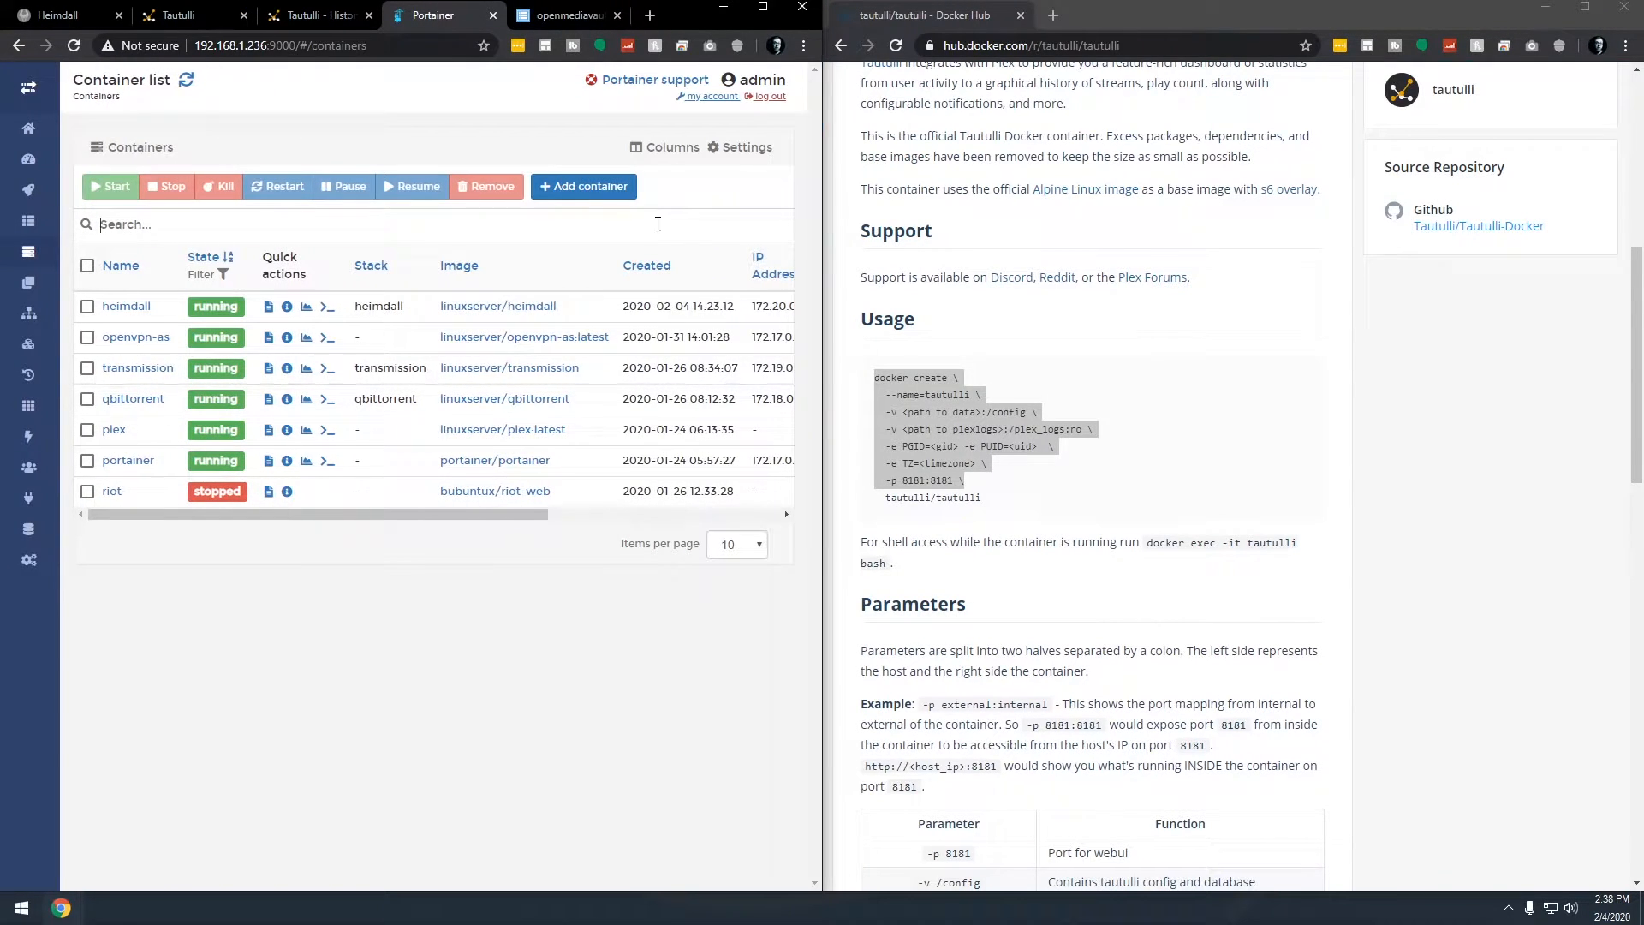
Step: Start a new container named tautulli with image tautulli/tautulli
{"action": "left_click", "coordinate": [591, 193]}
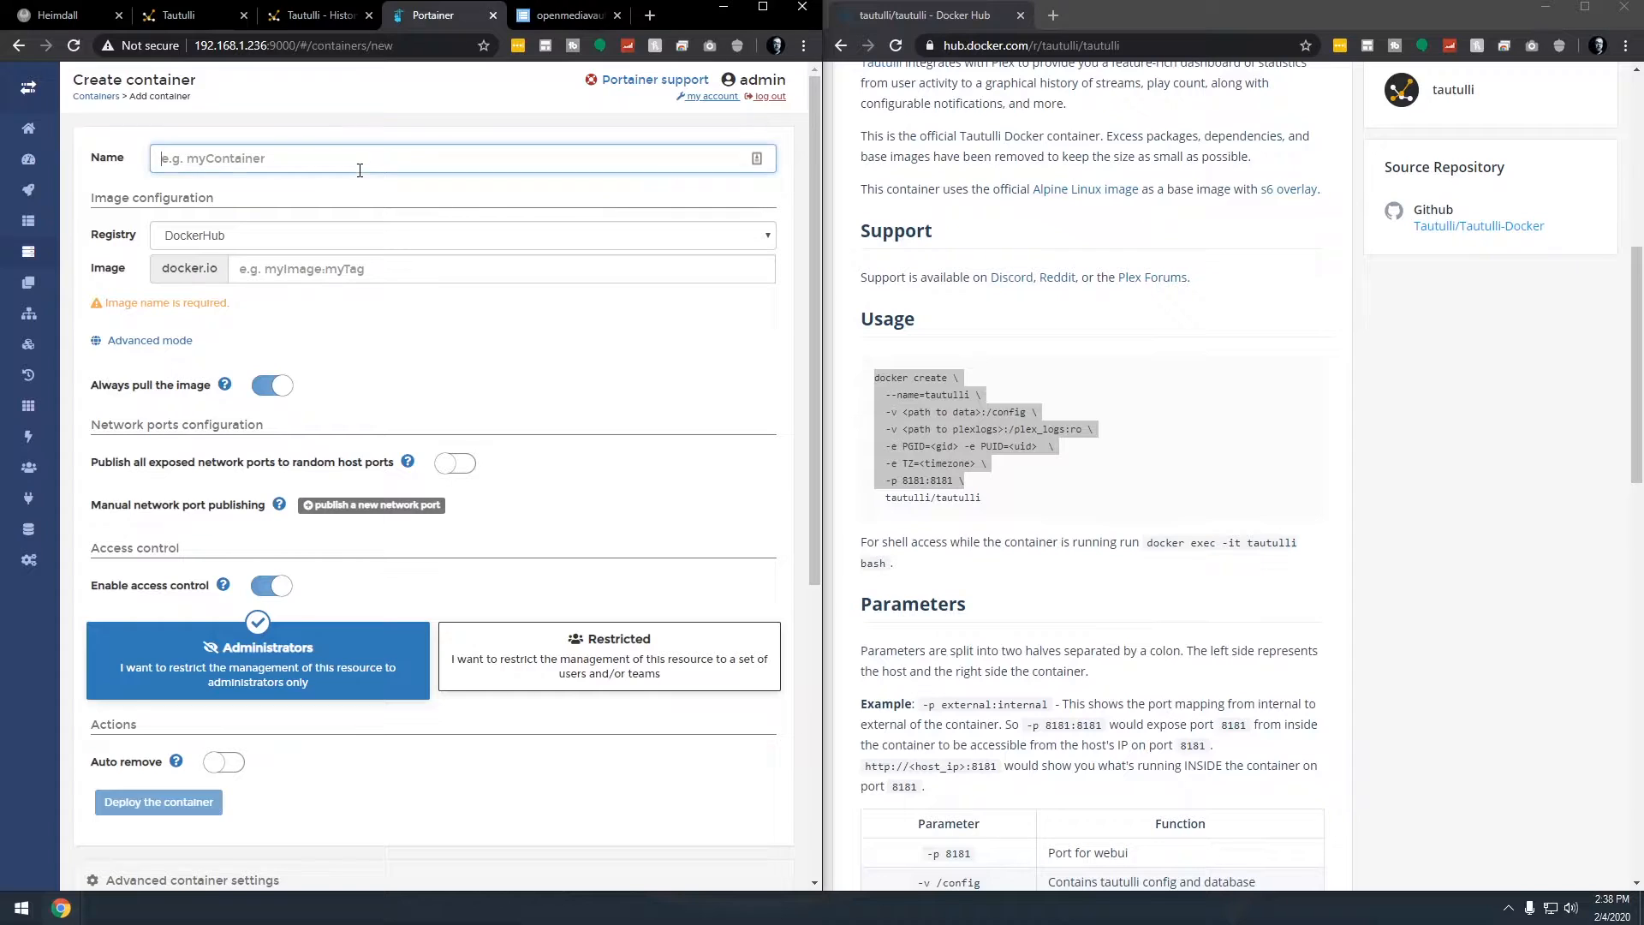
{"action": "type", "text": "tau"}
{"action": "type", "text": "tulli"}
{"action": "key", "text": "ctrl+a"}
{"action": "key", "text": "ctrl+c"}
{"action": "left_click", "coordinate": [333, 270]}
{"action": "key", "text": "ctrl+v"}
{"action": "type", "text": "/"}
{"action": "key", "text": "ctrl+v"}
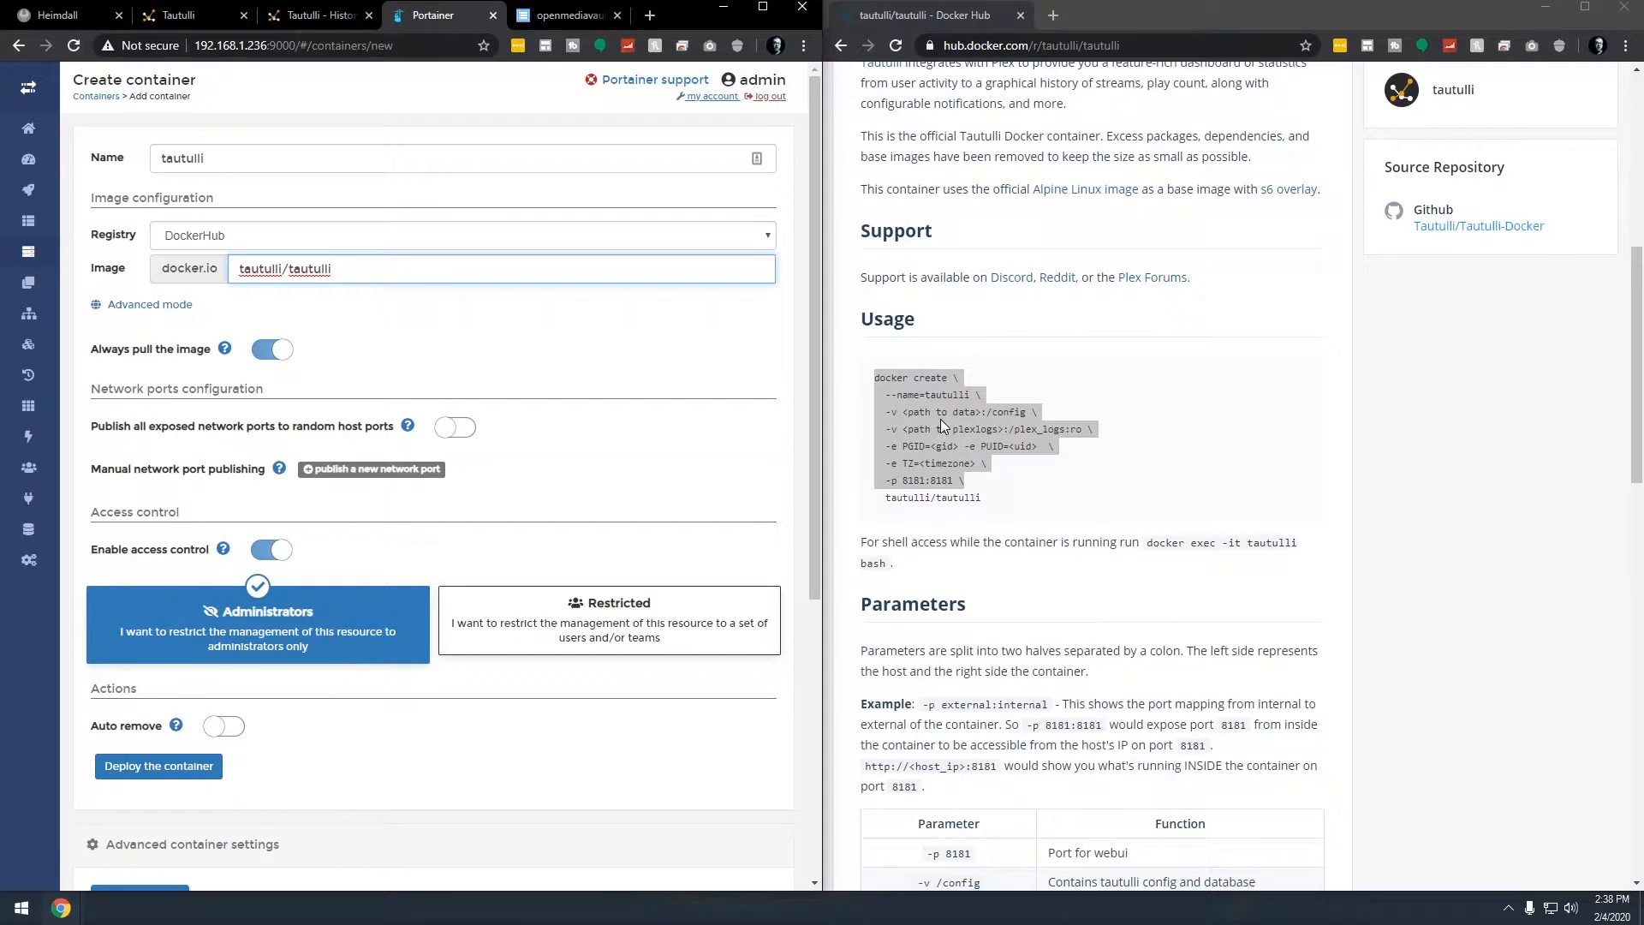
Step: Mark the config volume line in the Docker Hub usage example for reference
{"action": "left_click", "coordinate": [917, 414]}
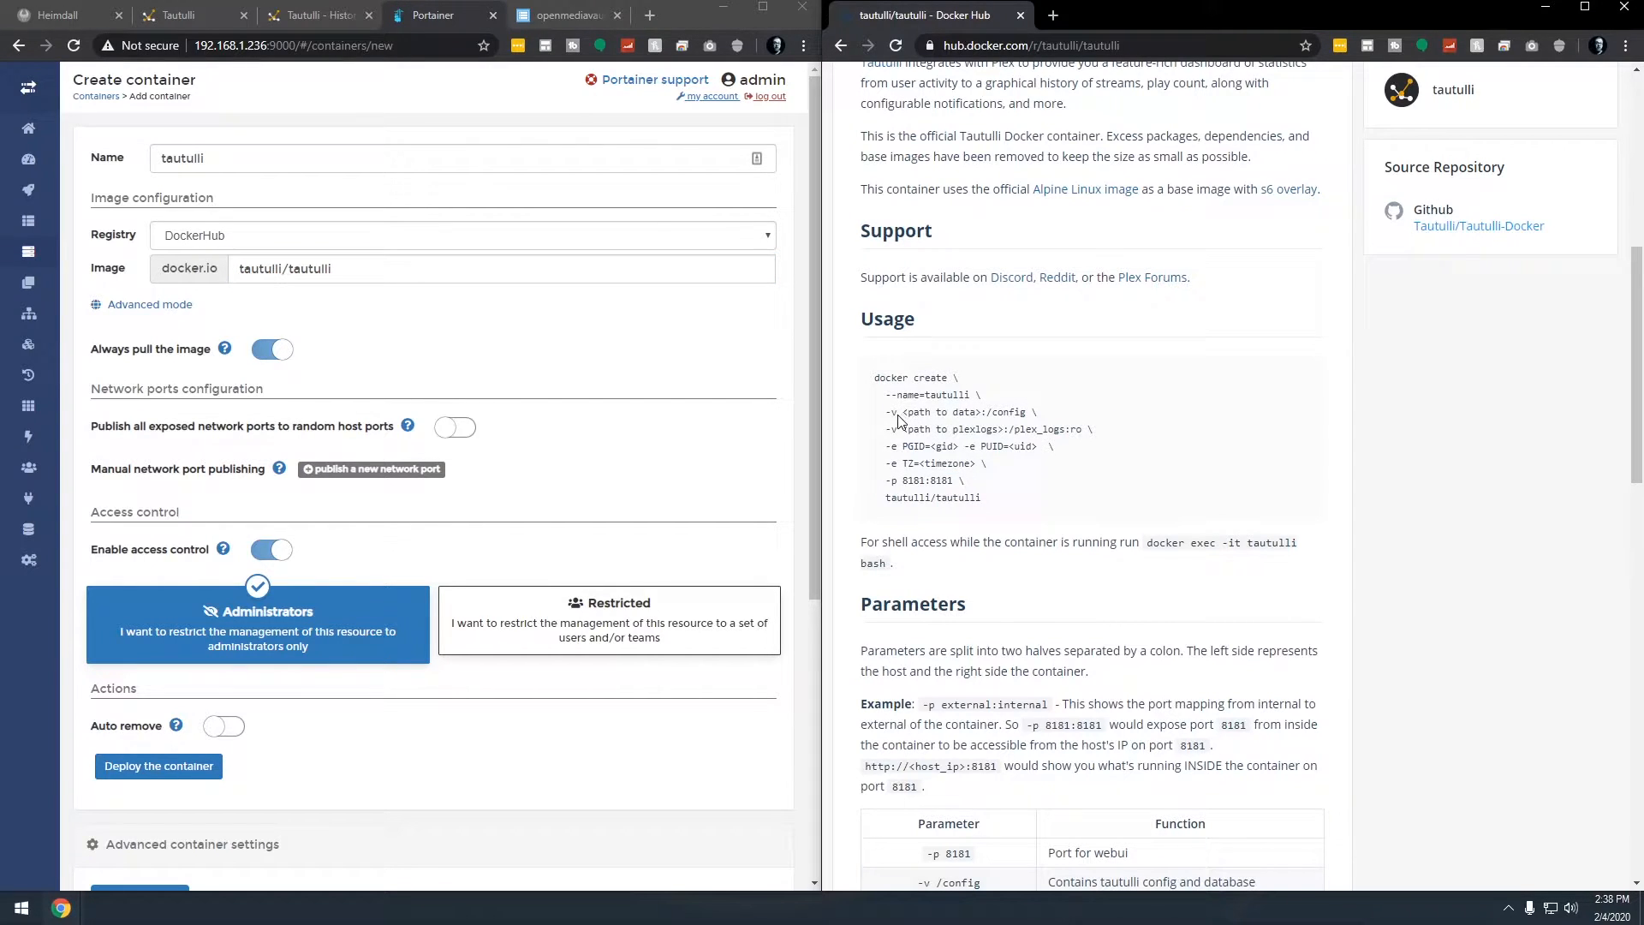
{"action": "scroll", "coordinate": [599, 518], "scroll_direction": "down", "scroll_amount": 5}
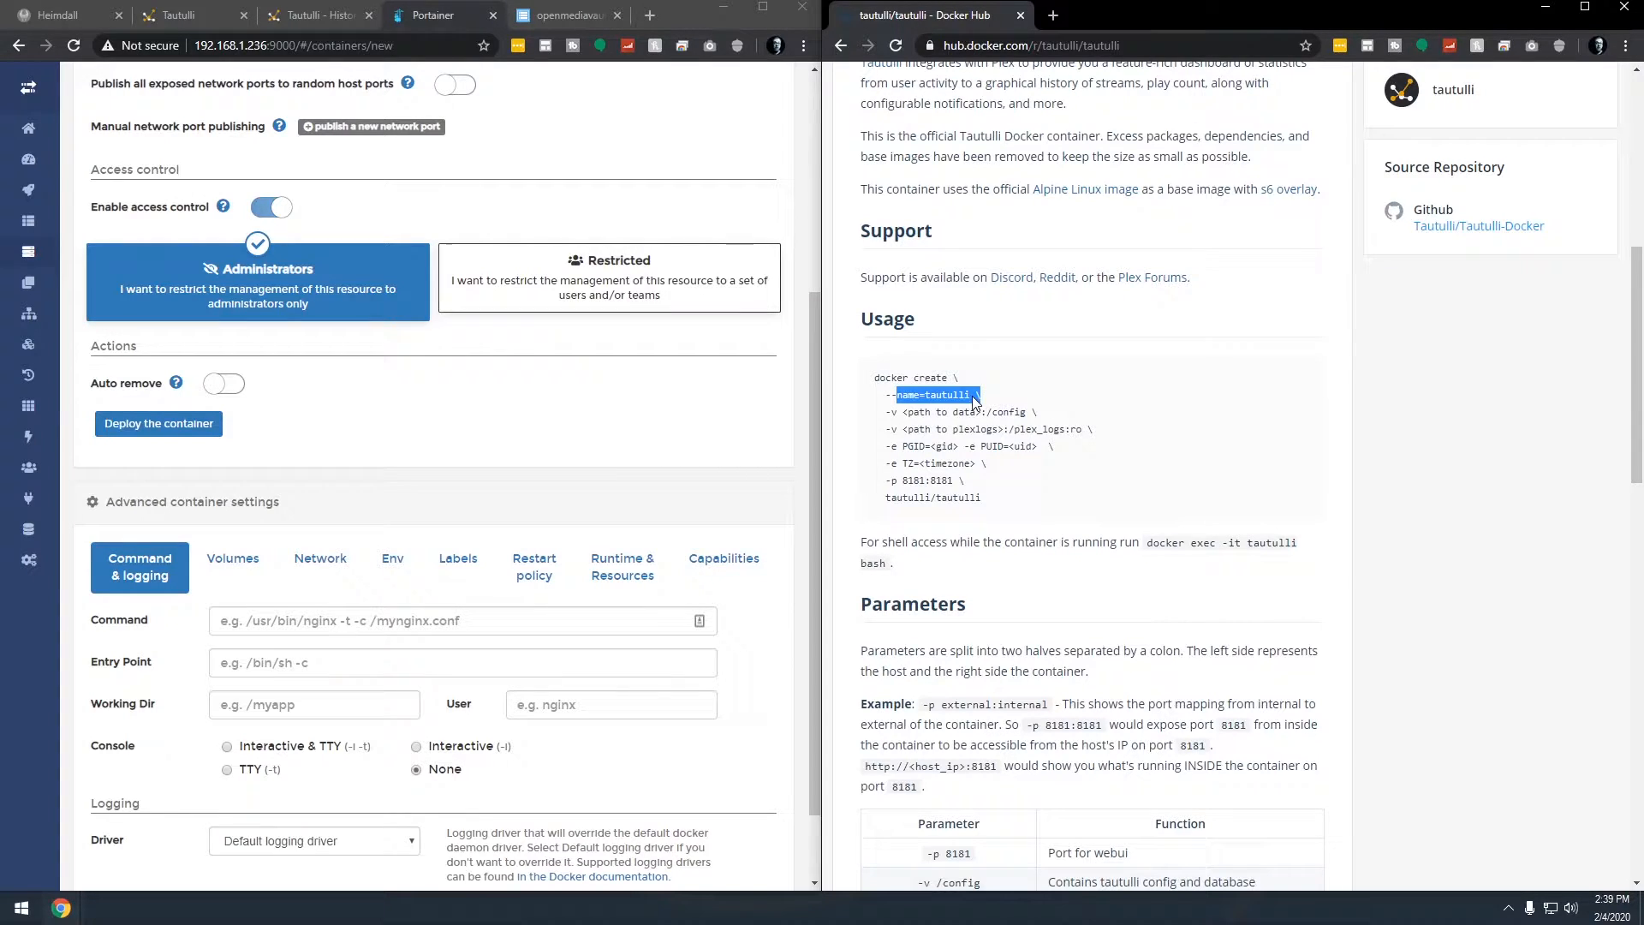
{"action": "left_click_drag", "start_coordinate": [891, 413], "coordinate": [1034, 413]}
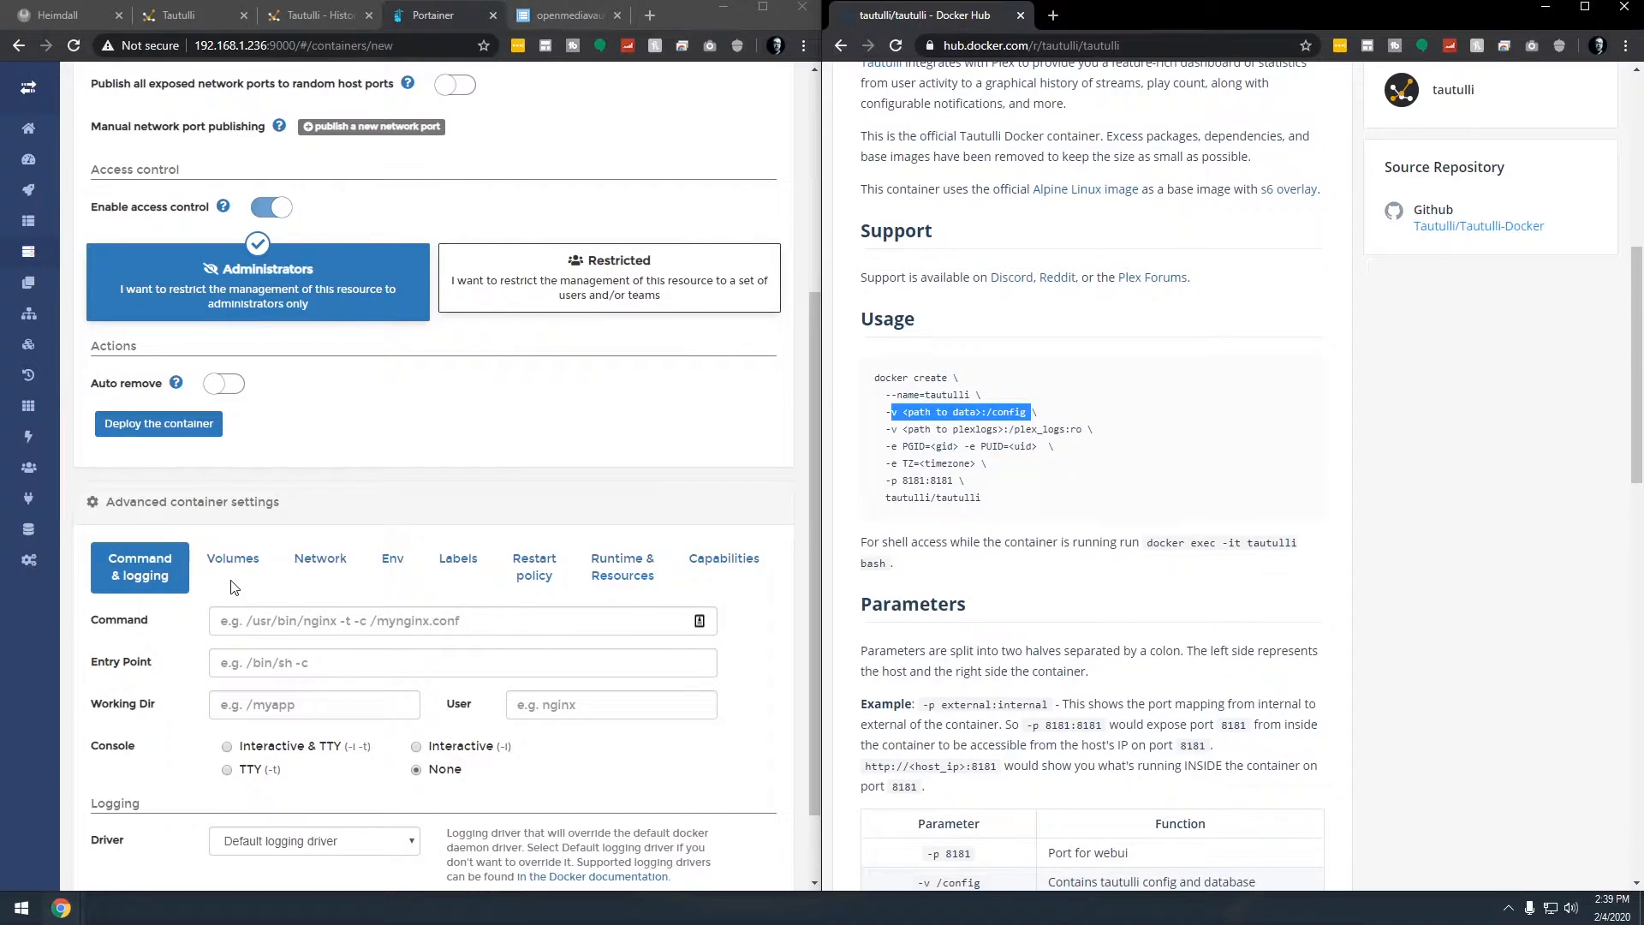
Step: Add two bind-mount volume mappings and set the first container path to /config
{"action": "left_click", "coordinate": [233, 558]}
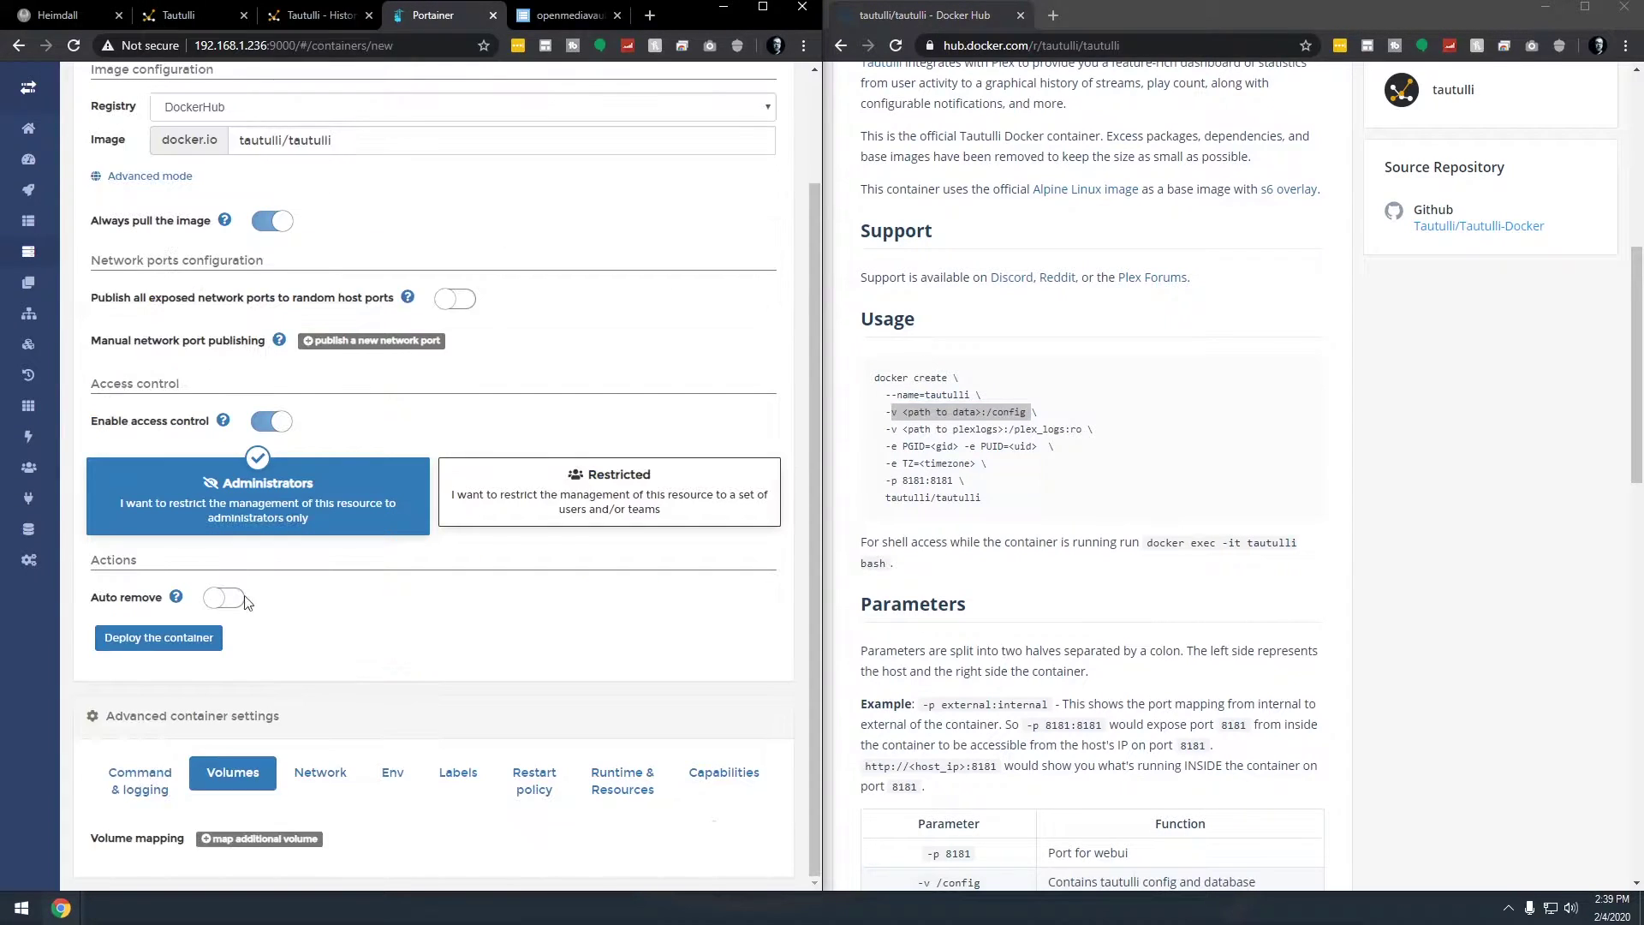
{"action": "left_click", "coordinate": [254, 848]}
{"action": "left_click", "coordinate": [264, 779]}
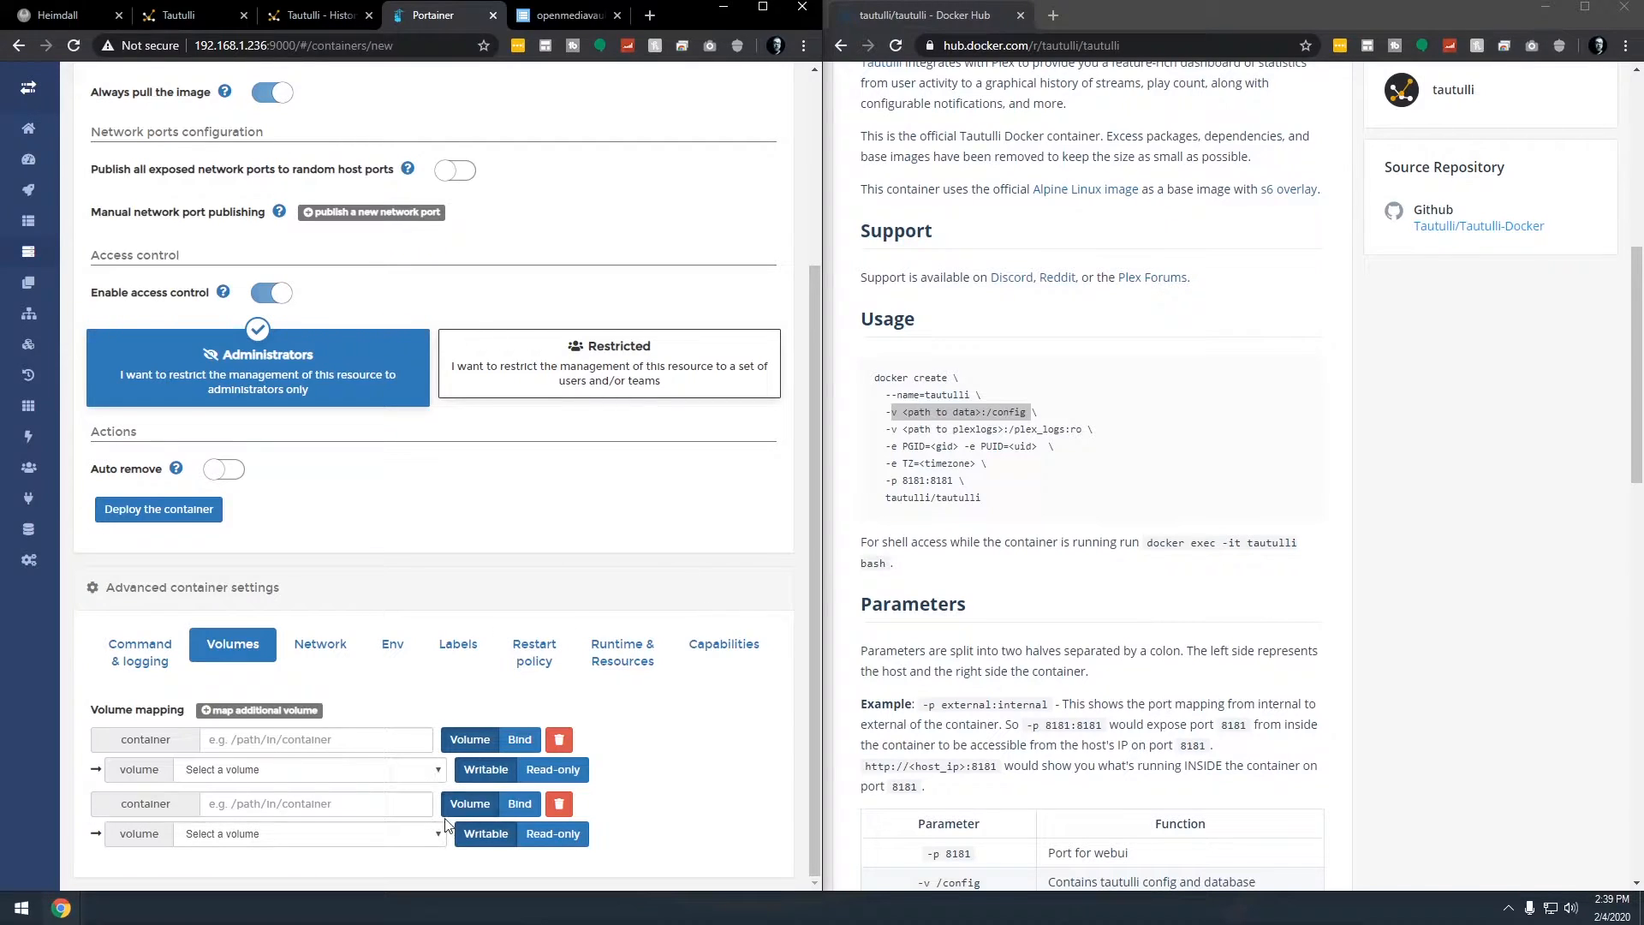
{"action": "left_click", "coordinate": [519, 740]}
{"action": "left_click", "coordinate": [514, 803]}
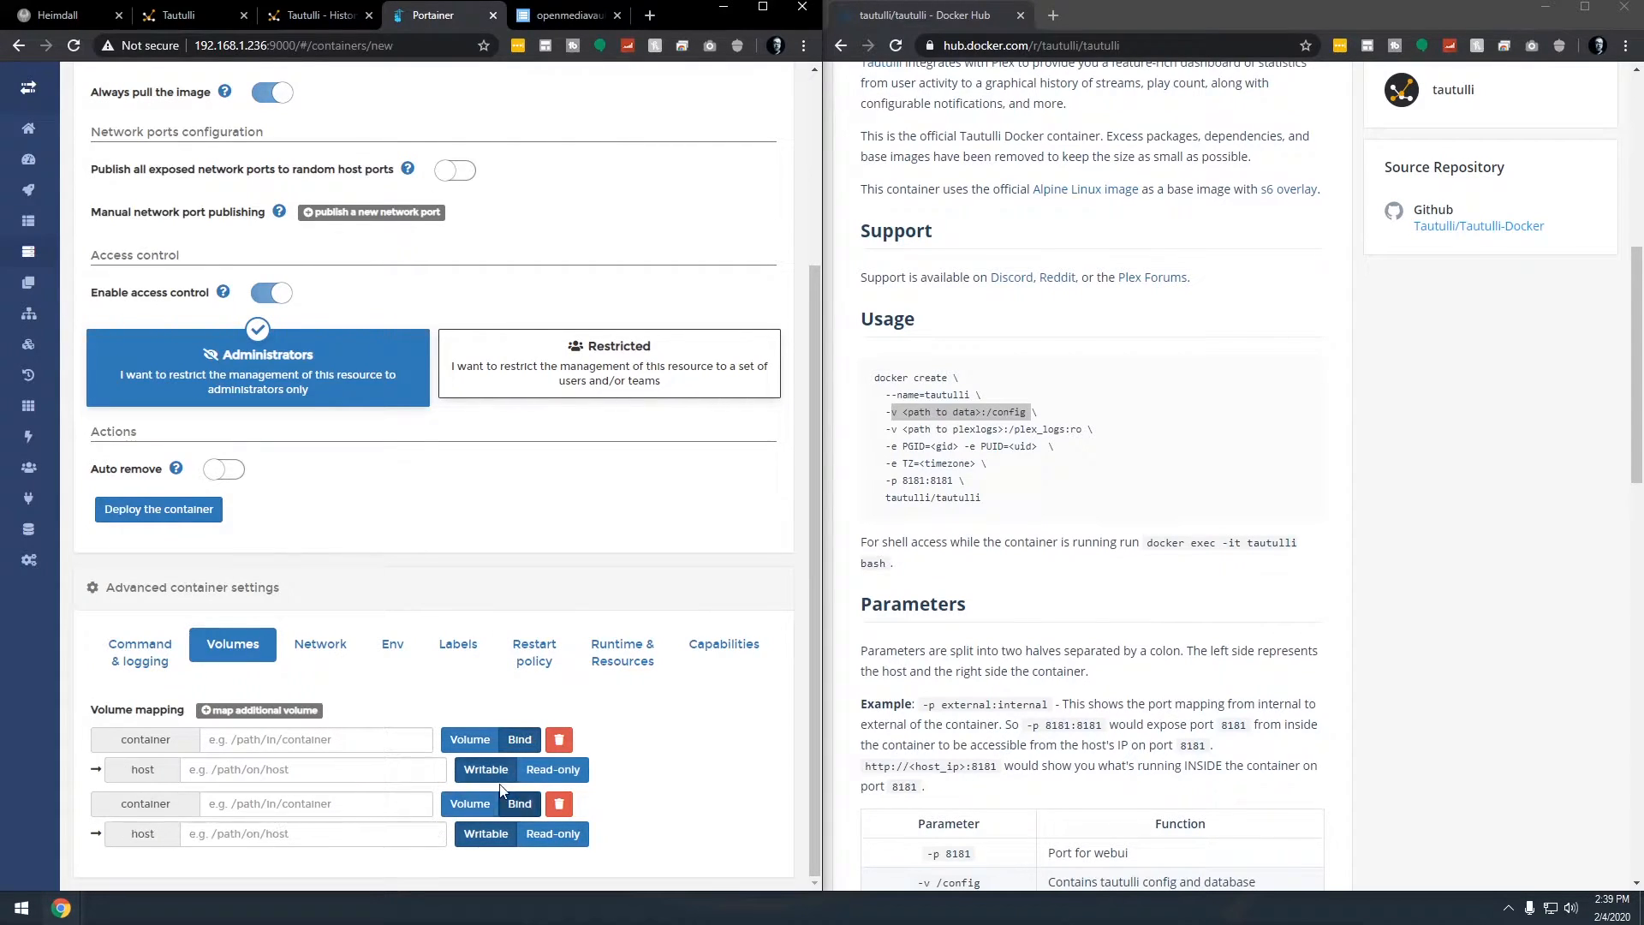
{"action": "left_click", "coordinate": [368, 741]}
{"action": "type", "text": "/"}
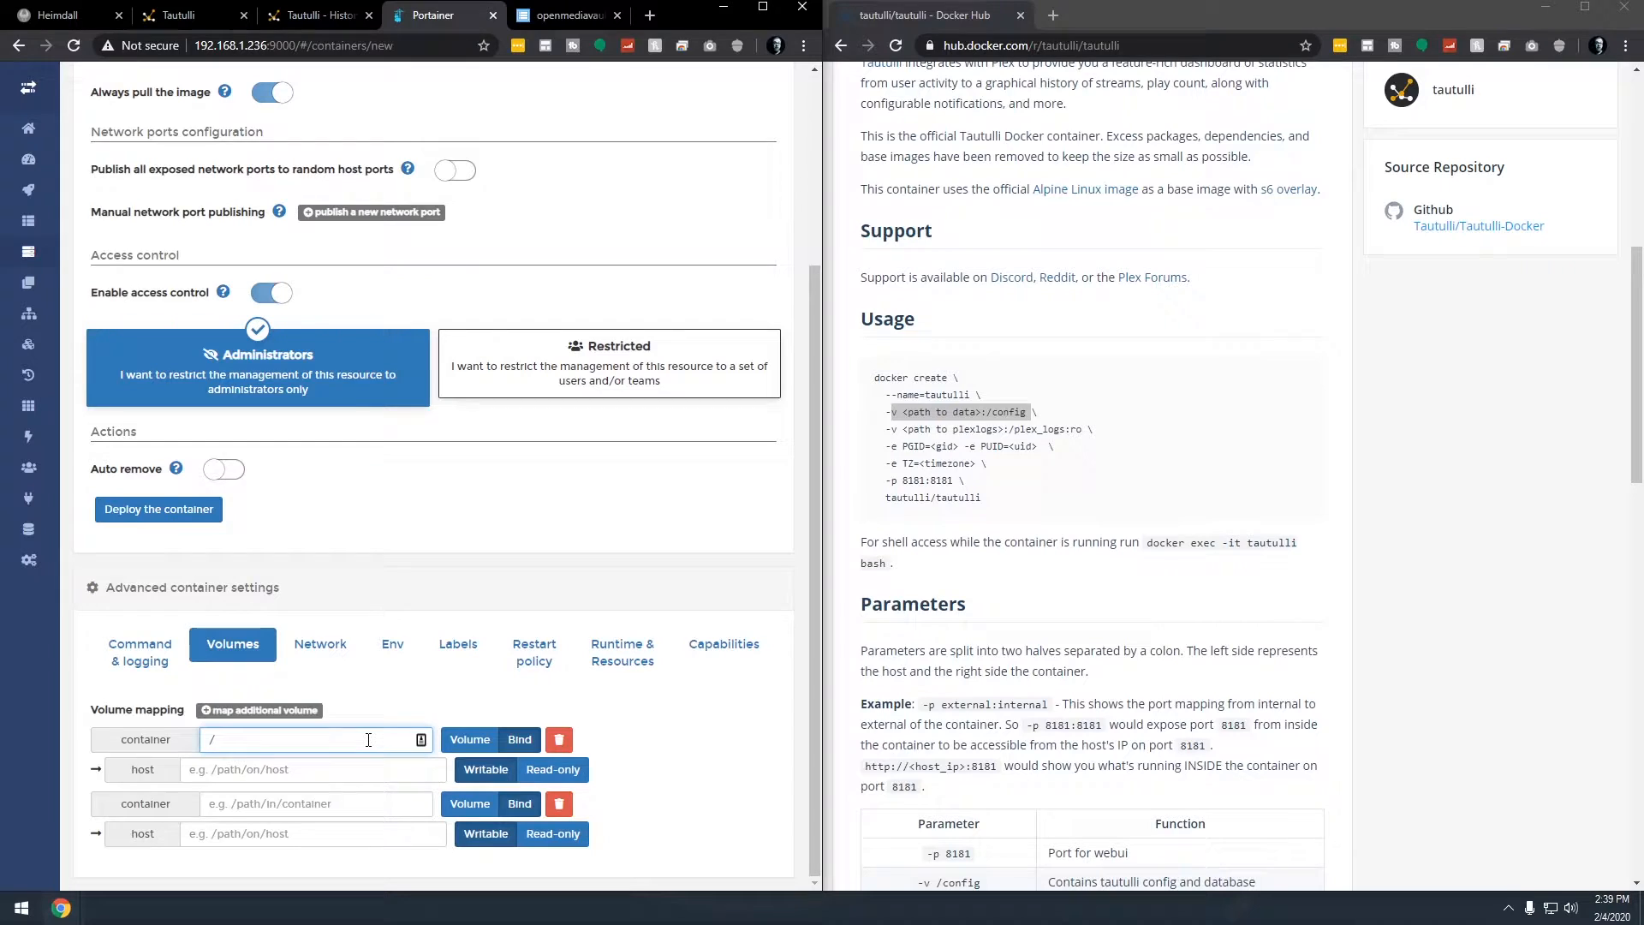
{"action": "type", "text": "config"}
Step: Set the second container path to /plex_logs:ro pasted from the Docker Hub example
{"action": "left_click", "coordinate": [1014, 435]}
{"action": "left_click_drag", "start_coordinate": [1014, 434], "coordinate": [1086, 437]}
{"action": "key", "text": "ctrl+c"}
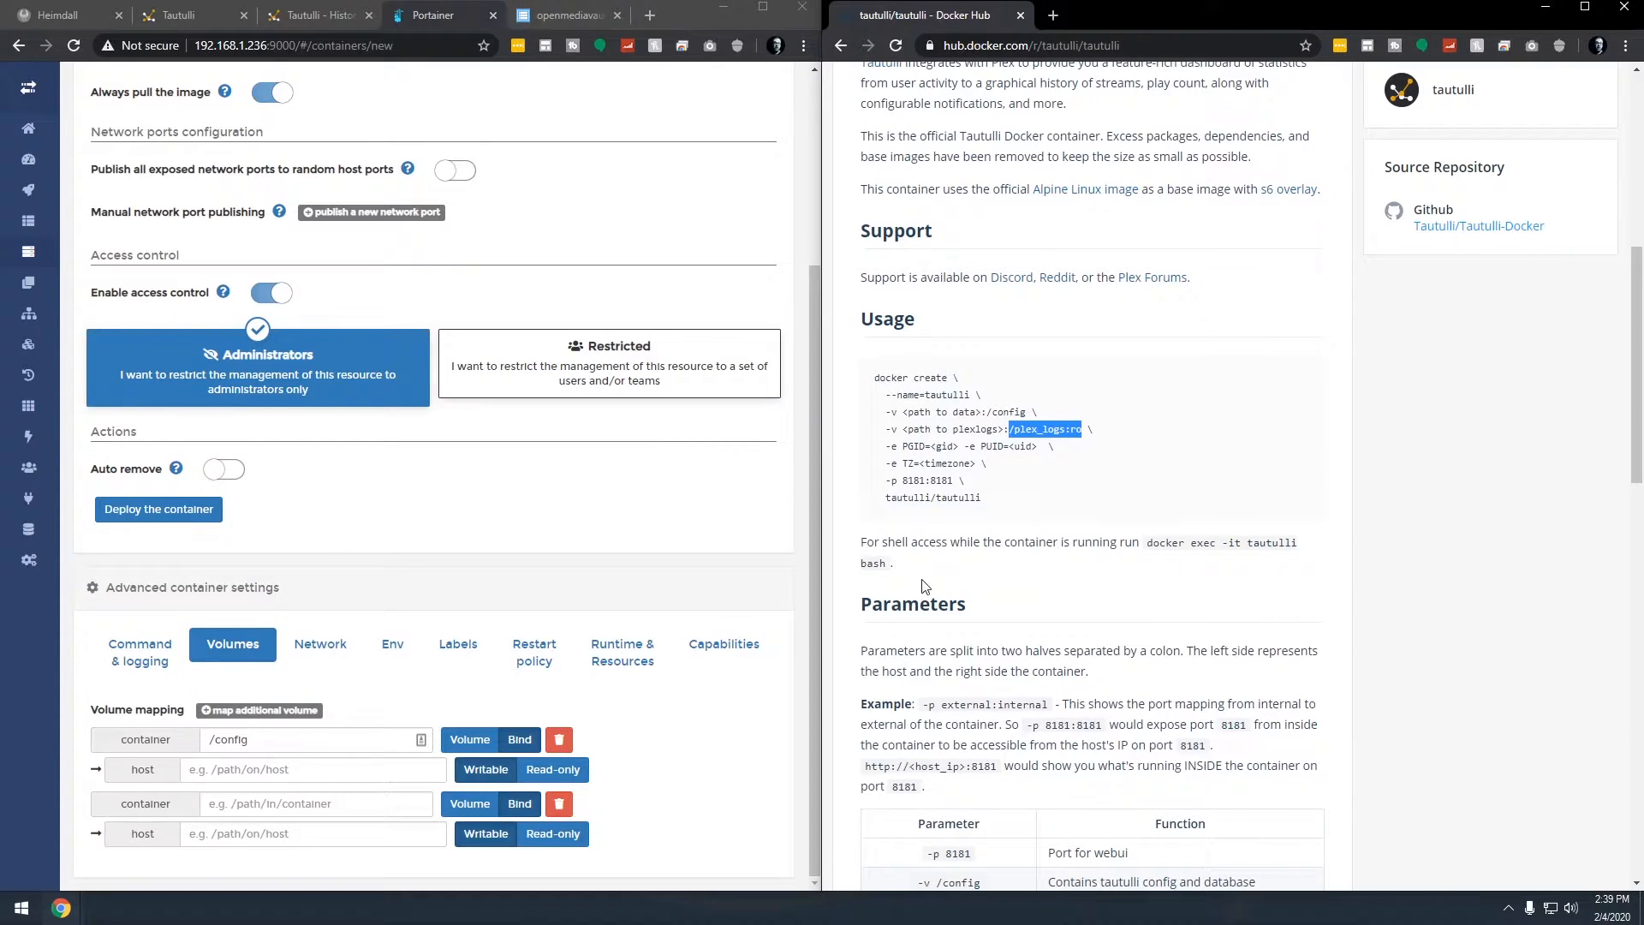
{"action": "left_click", "coordinate": [314, 807]}
{"action": "key", "text": "ctrl+v"}
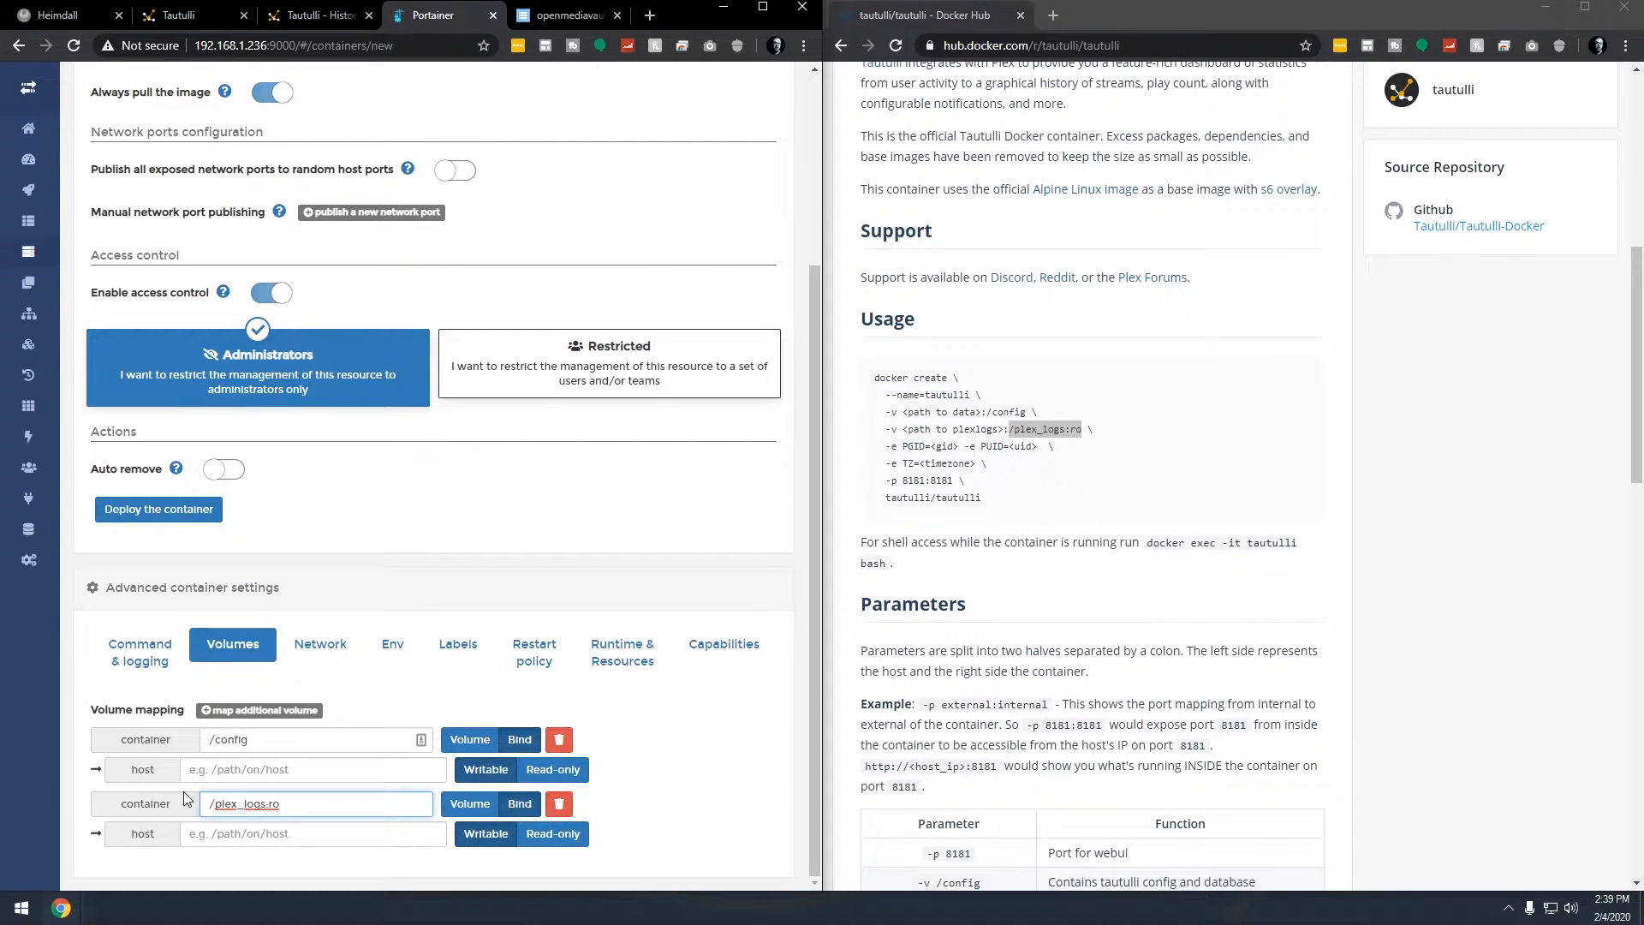
{"action": "left_click", "coordinate": [215, 770]}
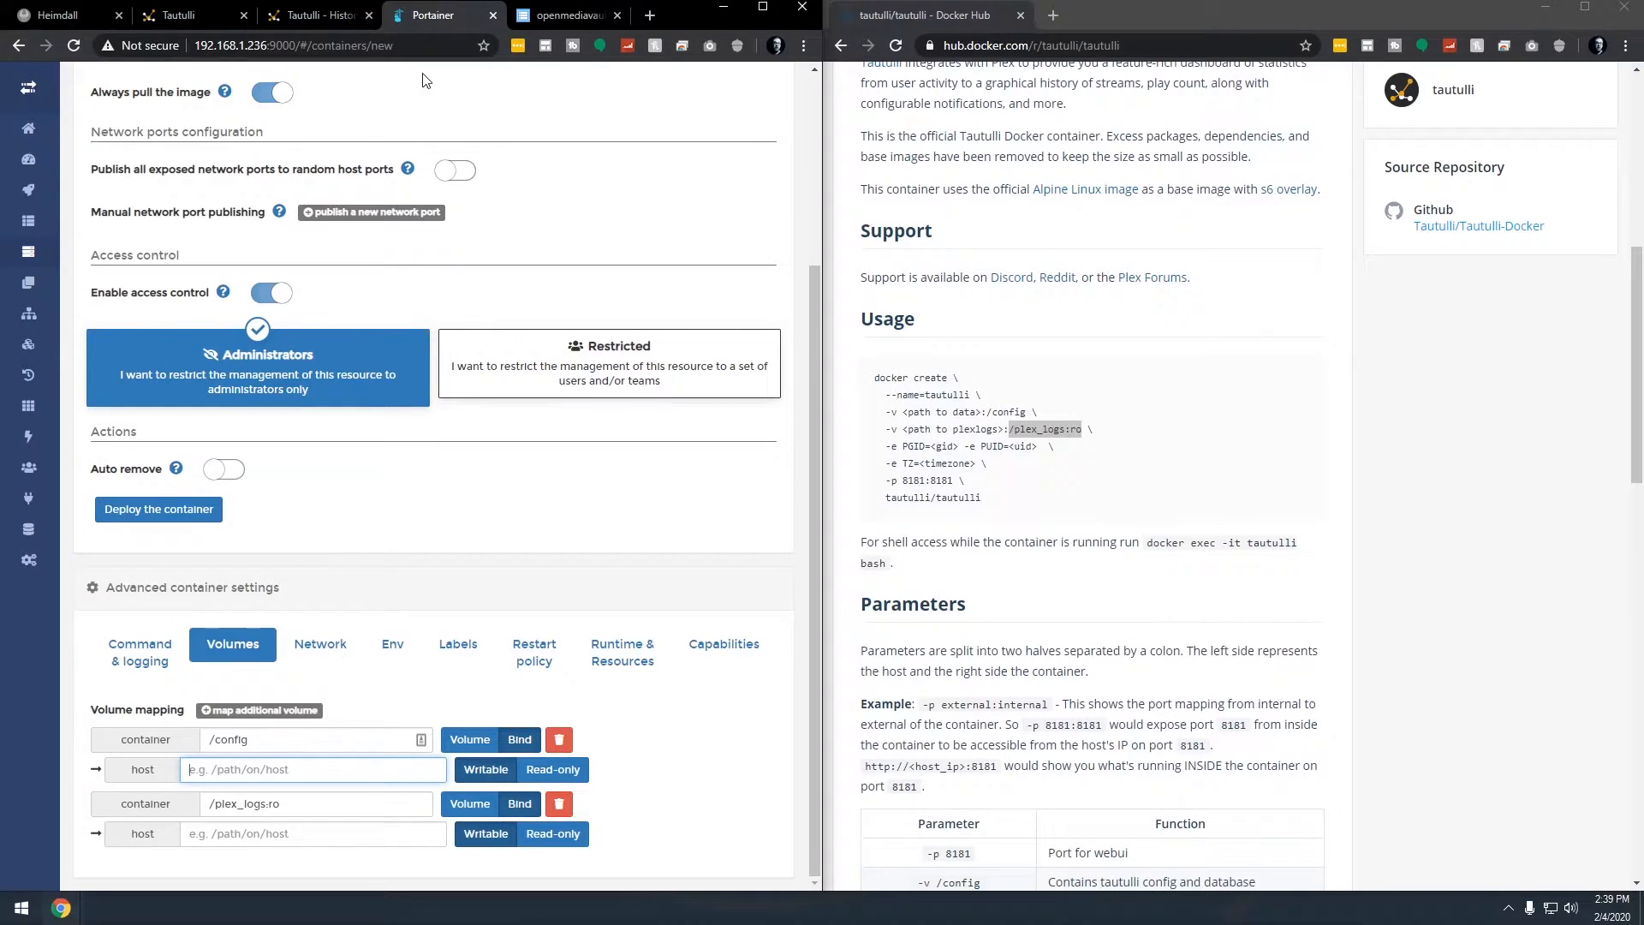
Step: Copy the Config folder's path /srv/dev-disk-by-label-Files/Config from openmediavault via the inspector
{"action": "left_click", "coordinate": [550, 15]}
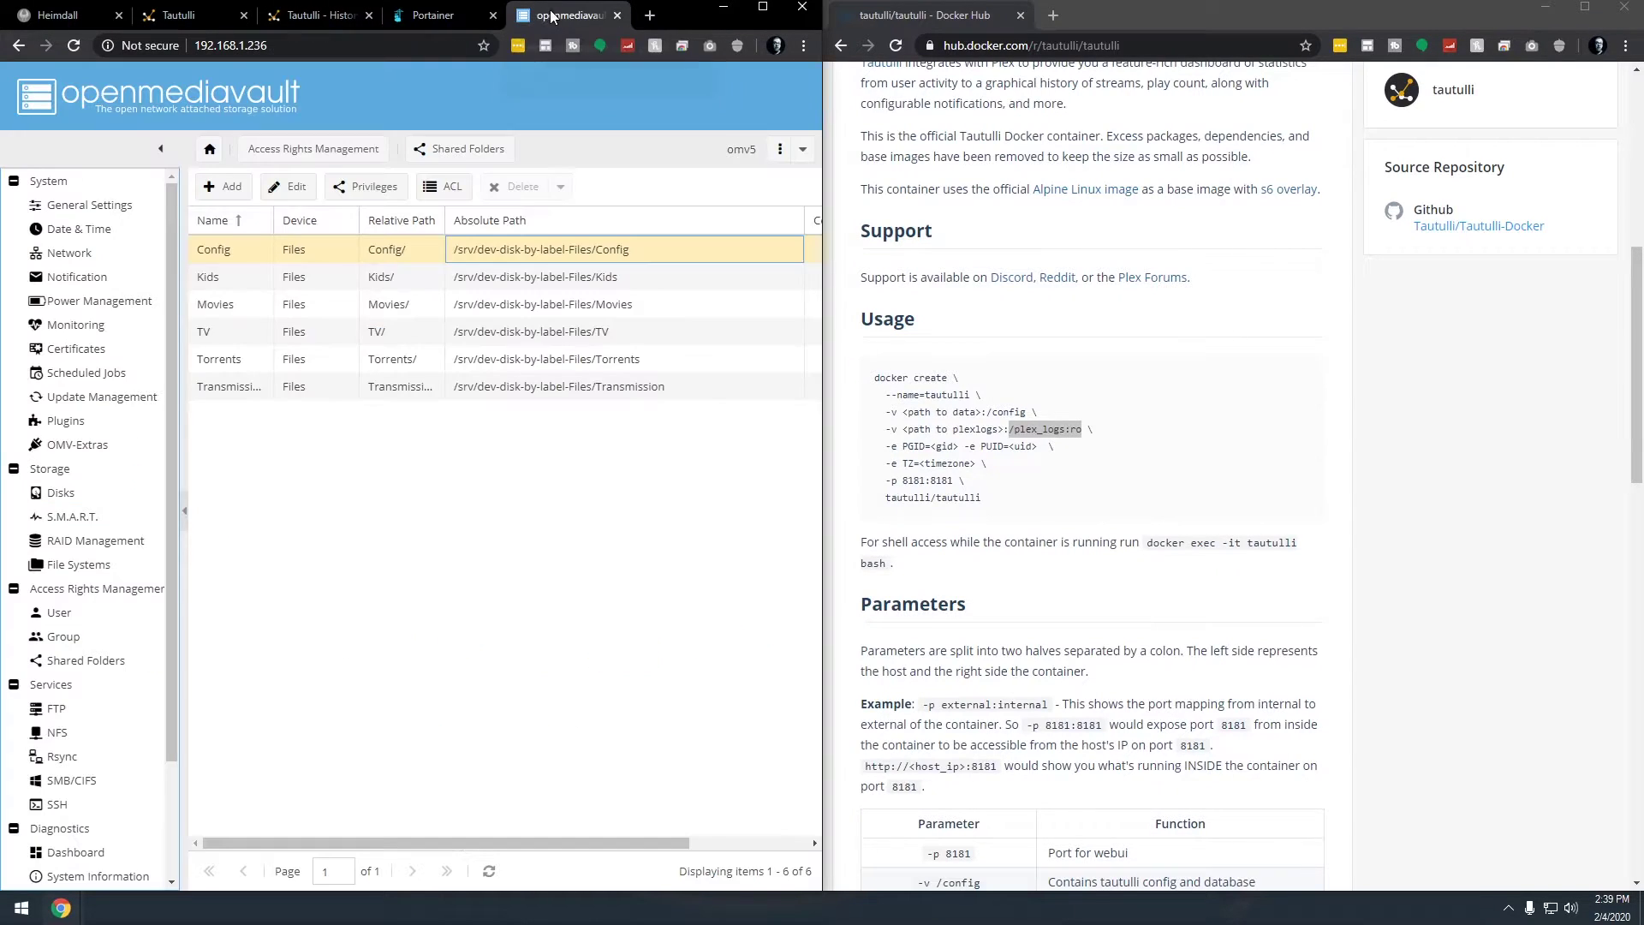
{"action": "right_click", "coordinate": [543, 248]}
{"action": "left_click", "coordinate": [581, 504]}
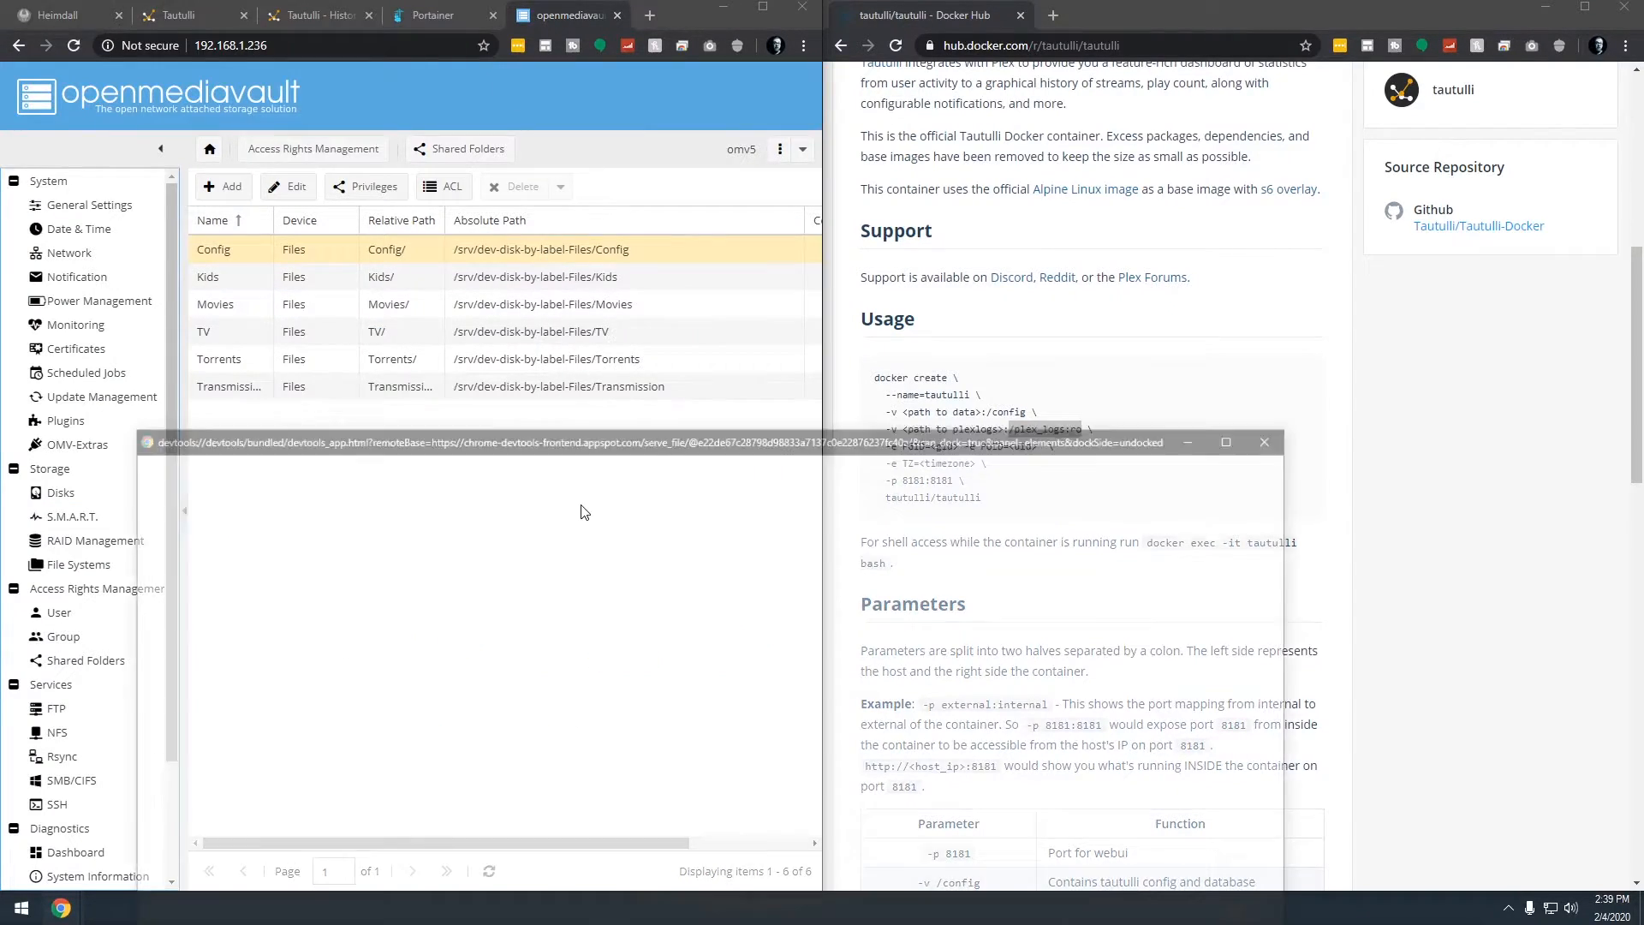
{"action": "double_click", "coordinate": [838, 611]}
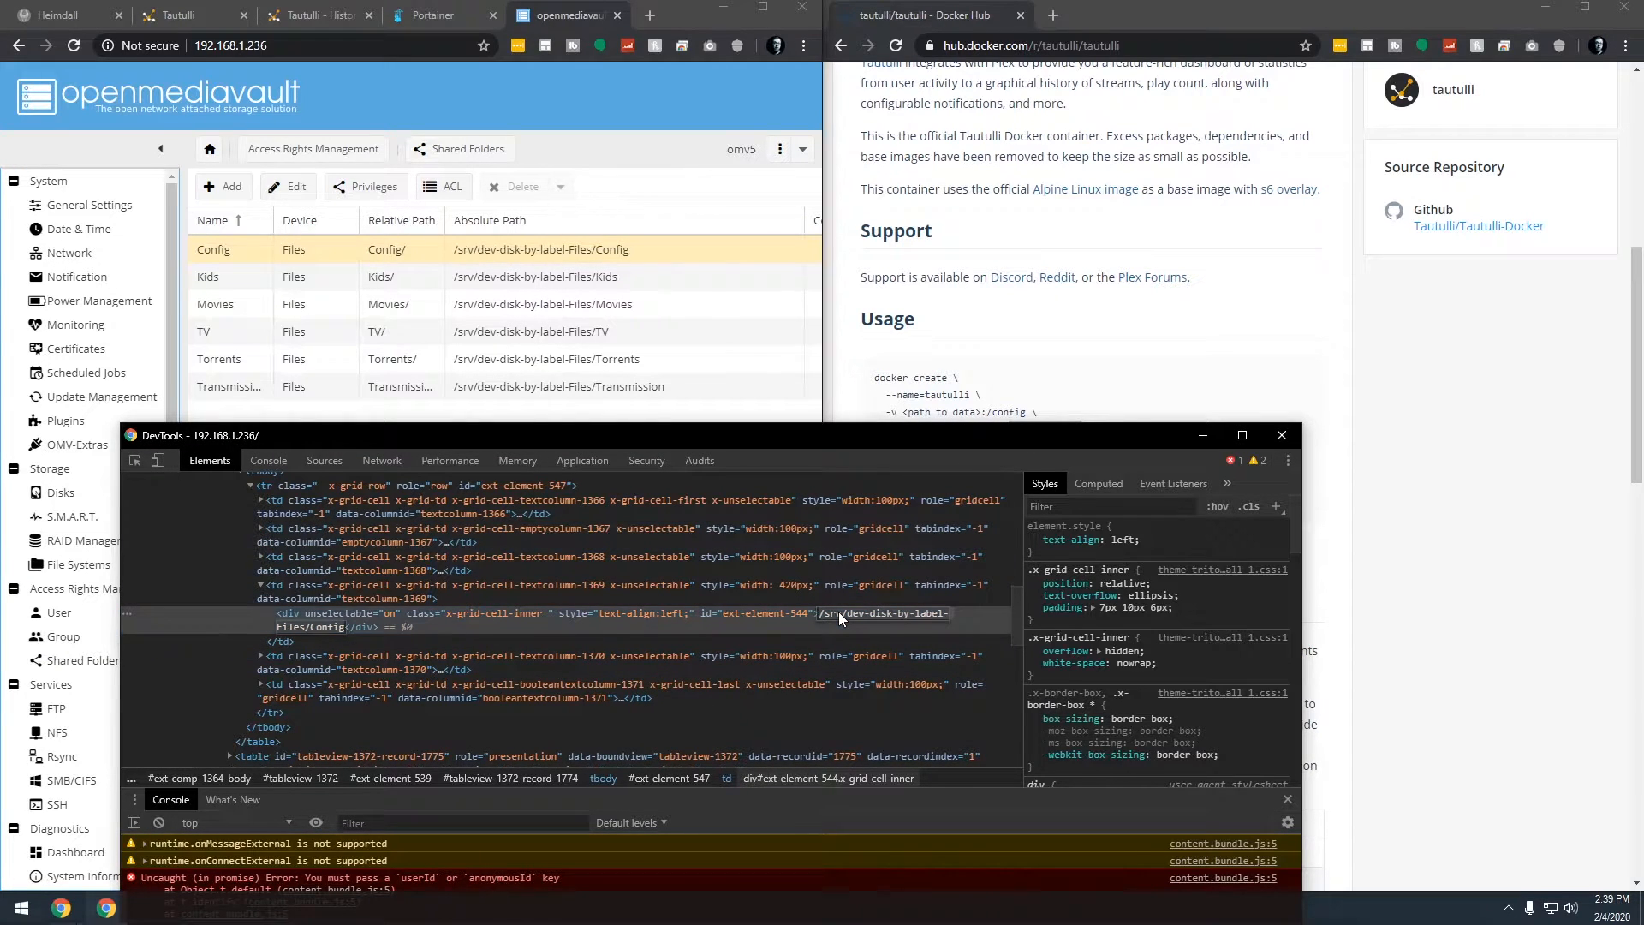
{"action": "right_click", "coordinate": [839, 611]}
{"action": "left_click", "coordinate": [860, 671]}
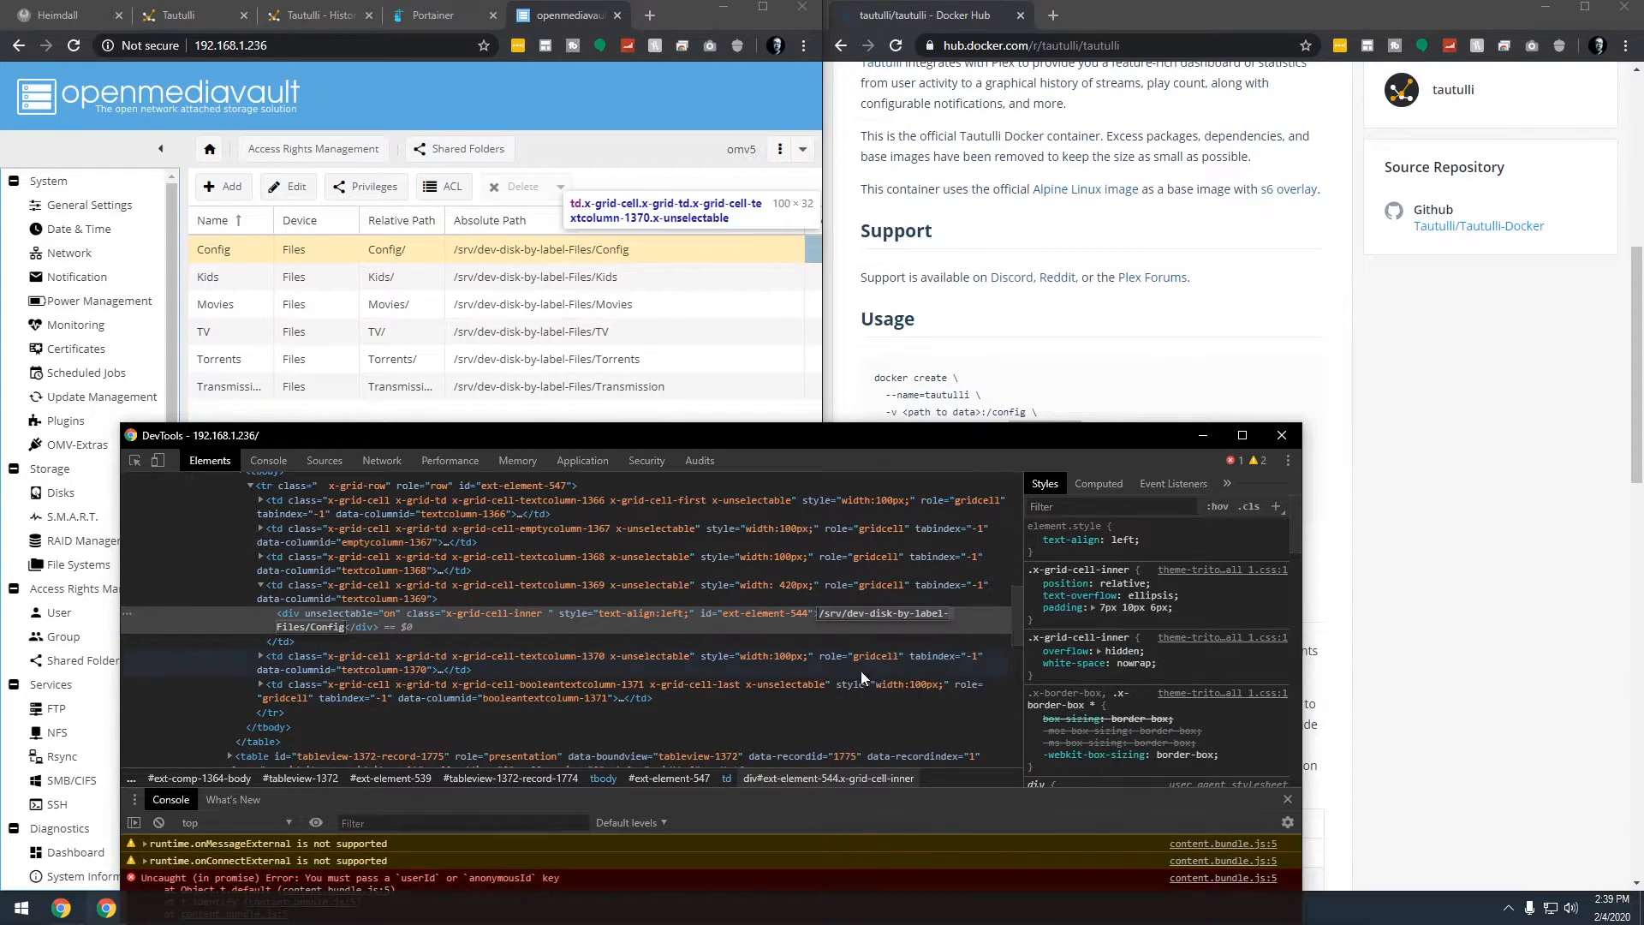
{"action": "left_click", "coordinate": [1284, 437]}
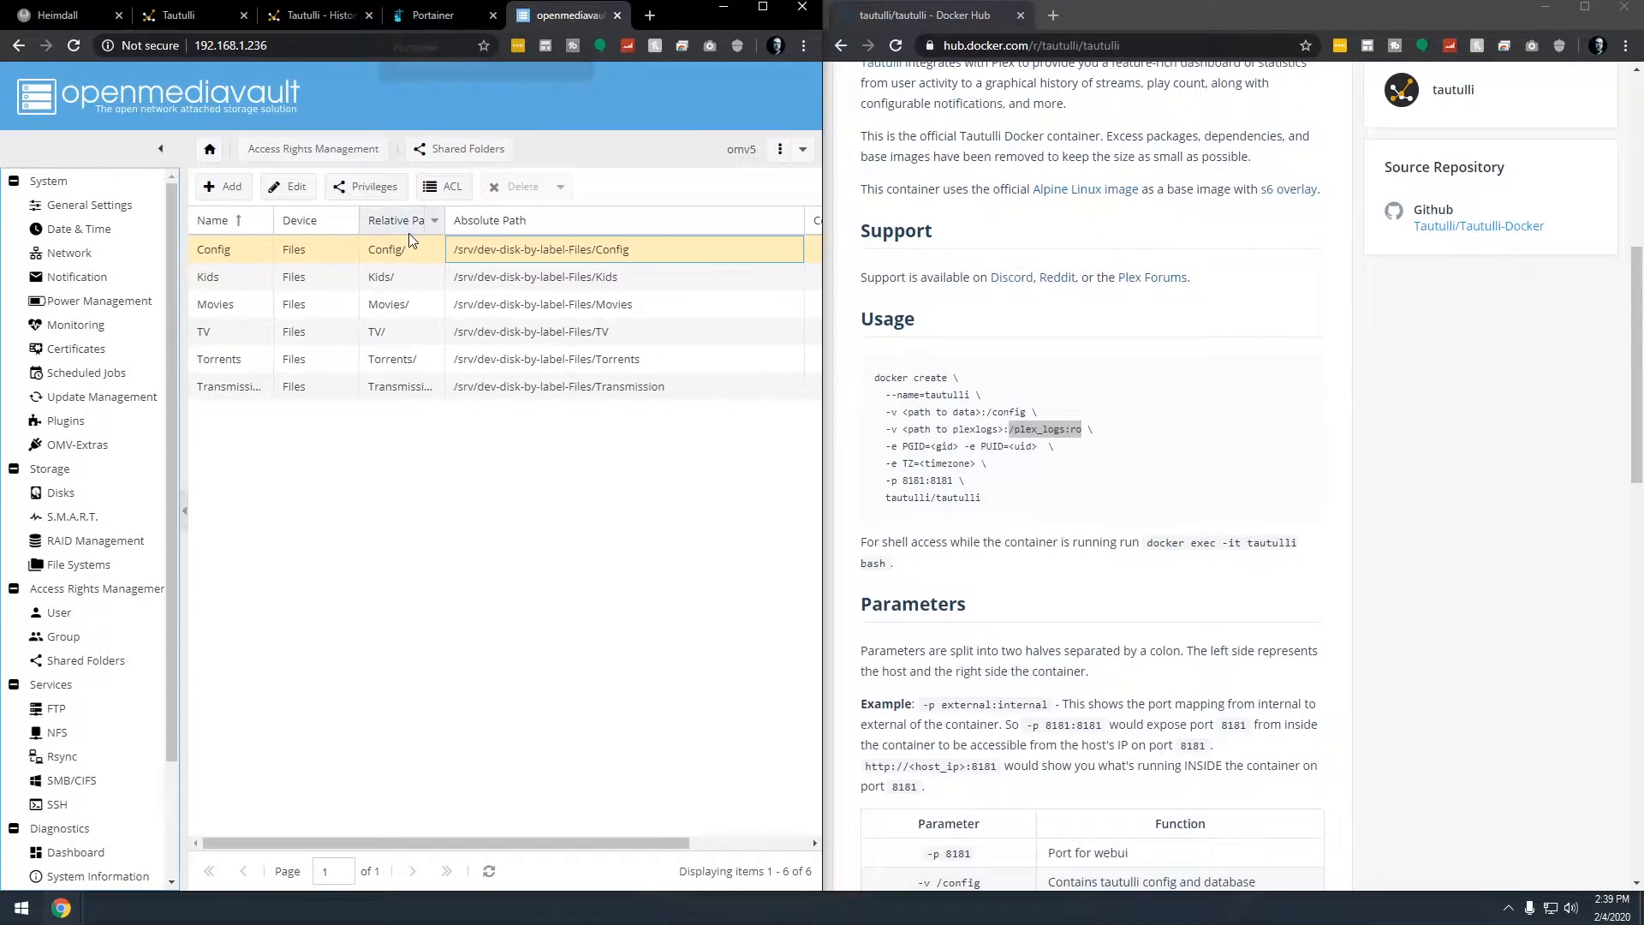
Step: Paste the Config path into both host path fields, giving Config/Tautulli and Config/Plex/
{"action": "left_click", "coordinate": [436, 15]}
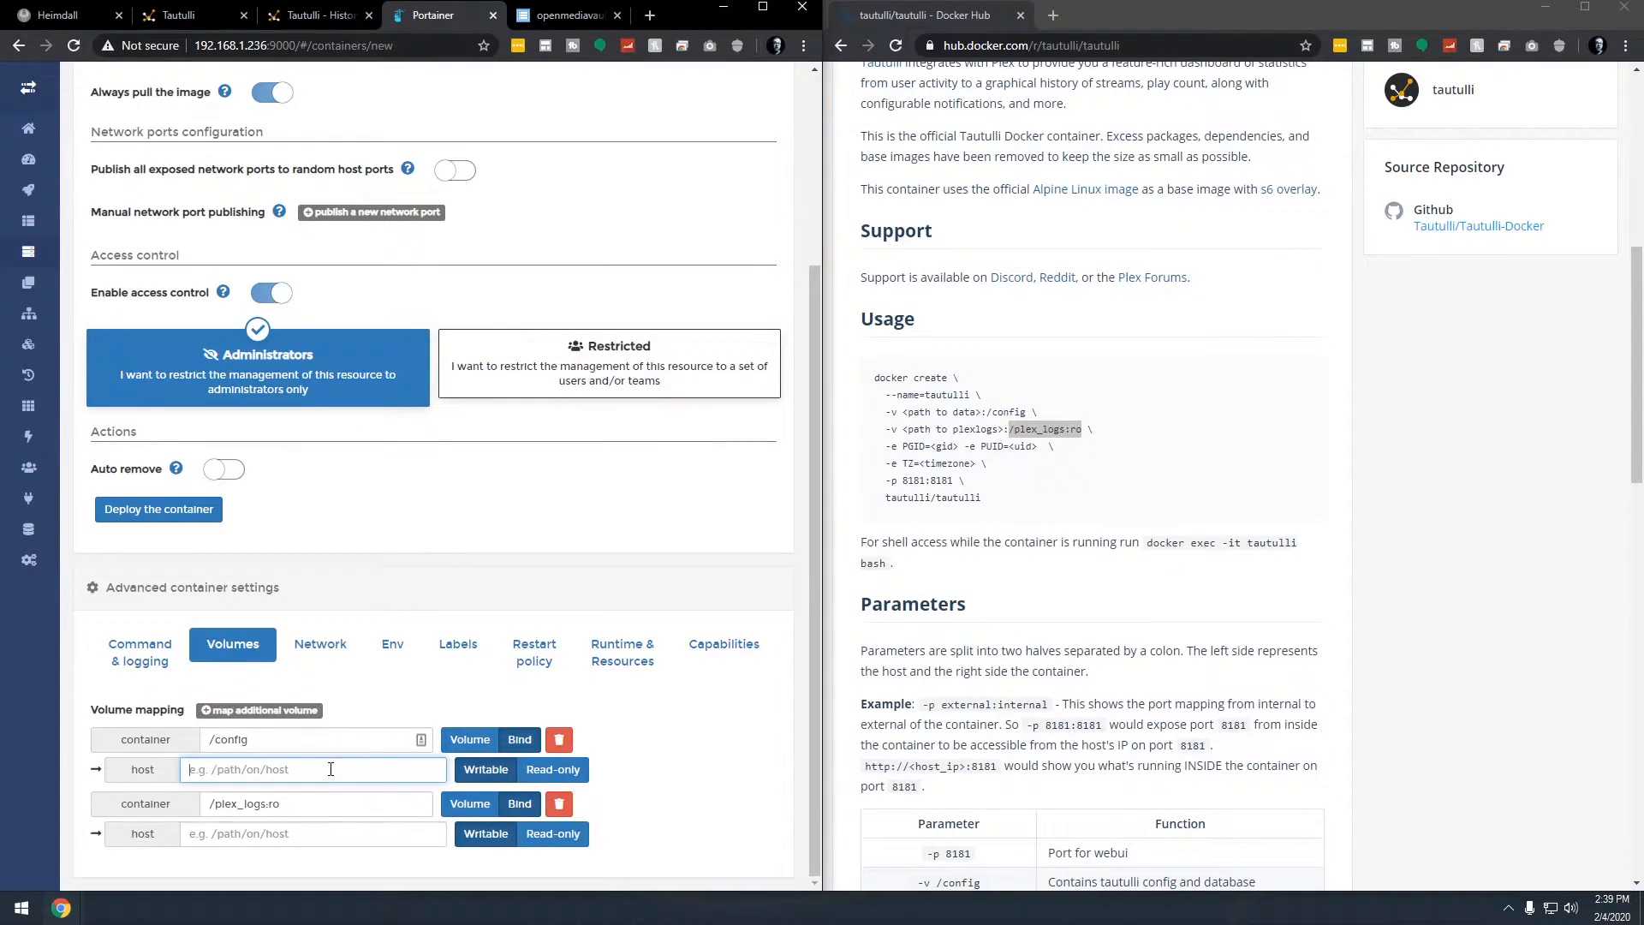
{"action": "key", "text": "ctrl+v"}
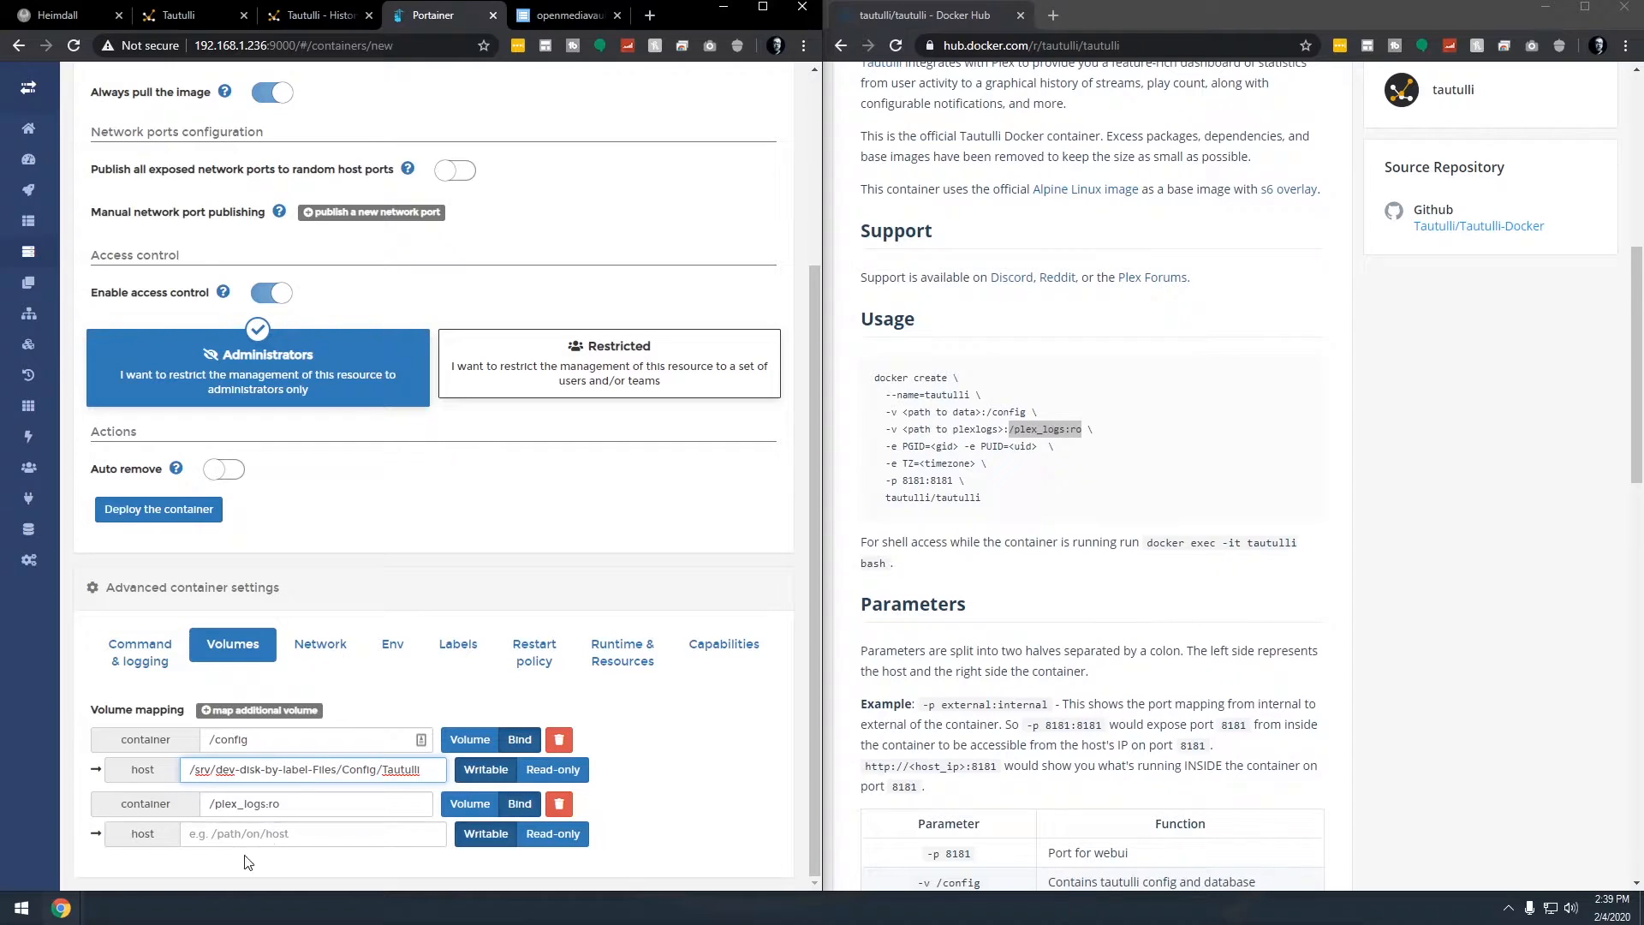
{"action": "left_click", "coordinate": [270, 835]}
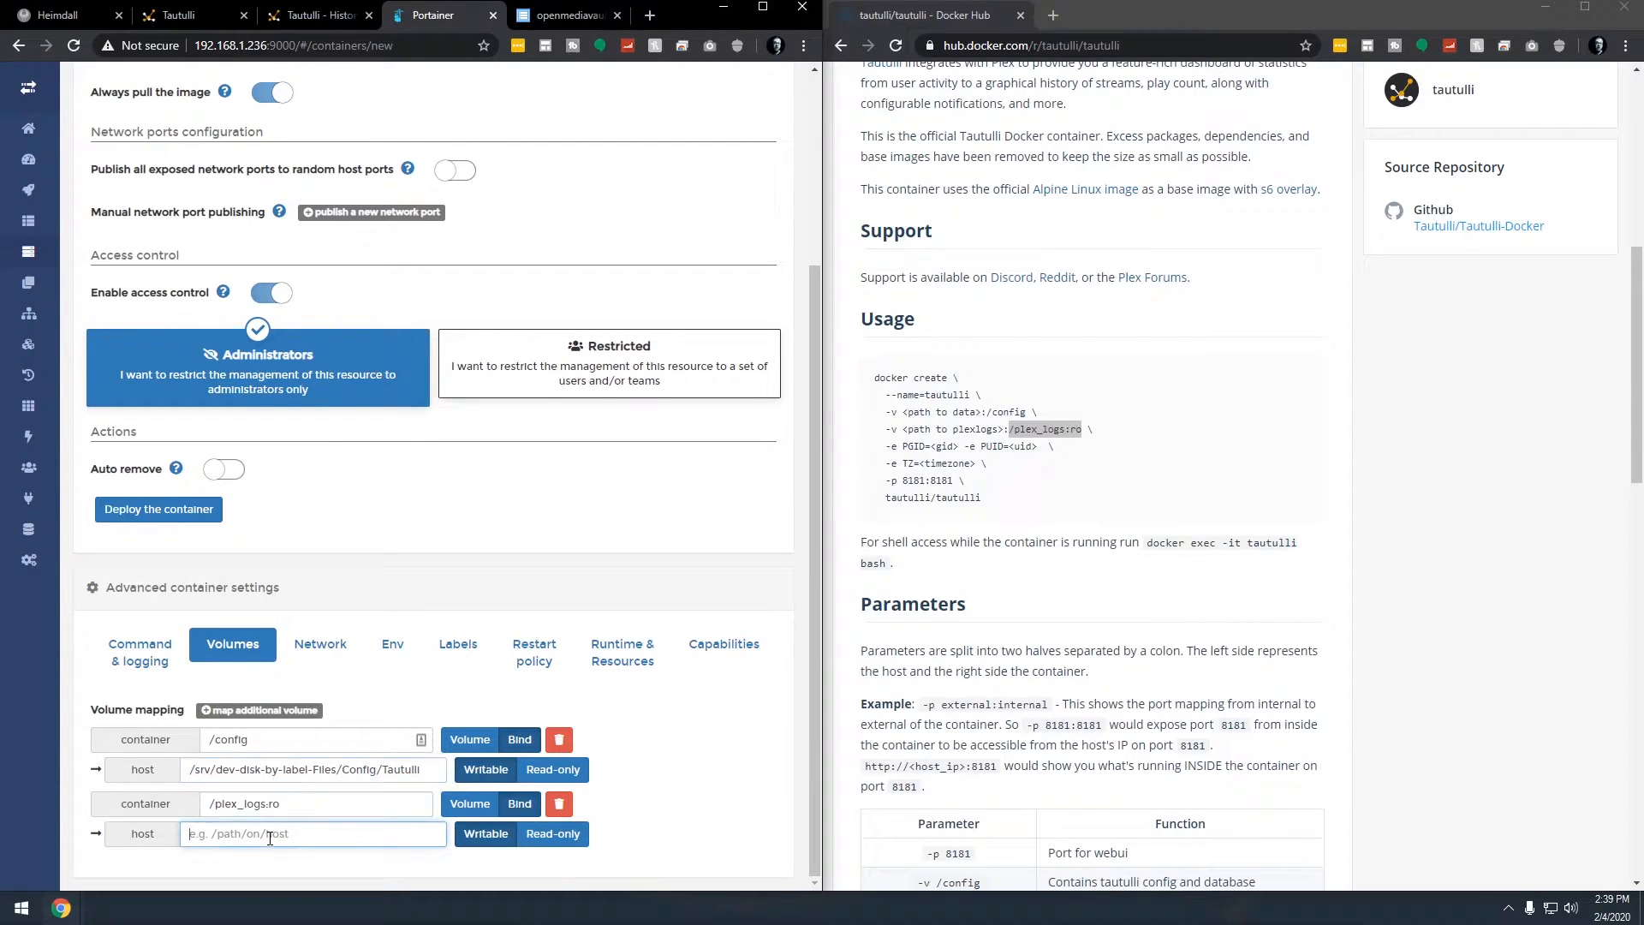
{"action": "key", "text": "ctrl+v"}
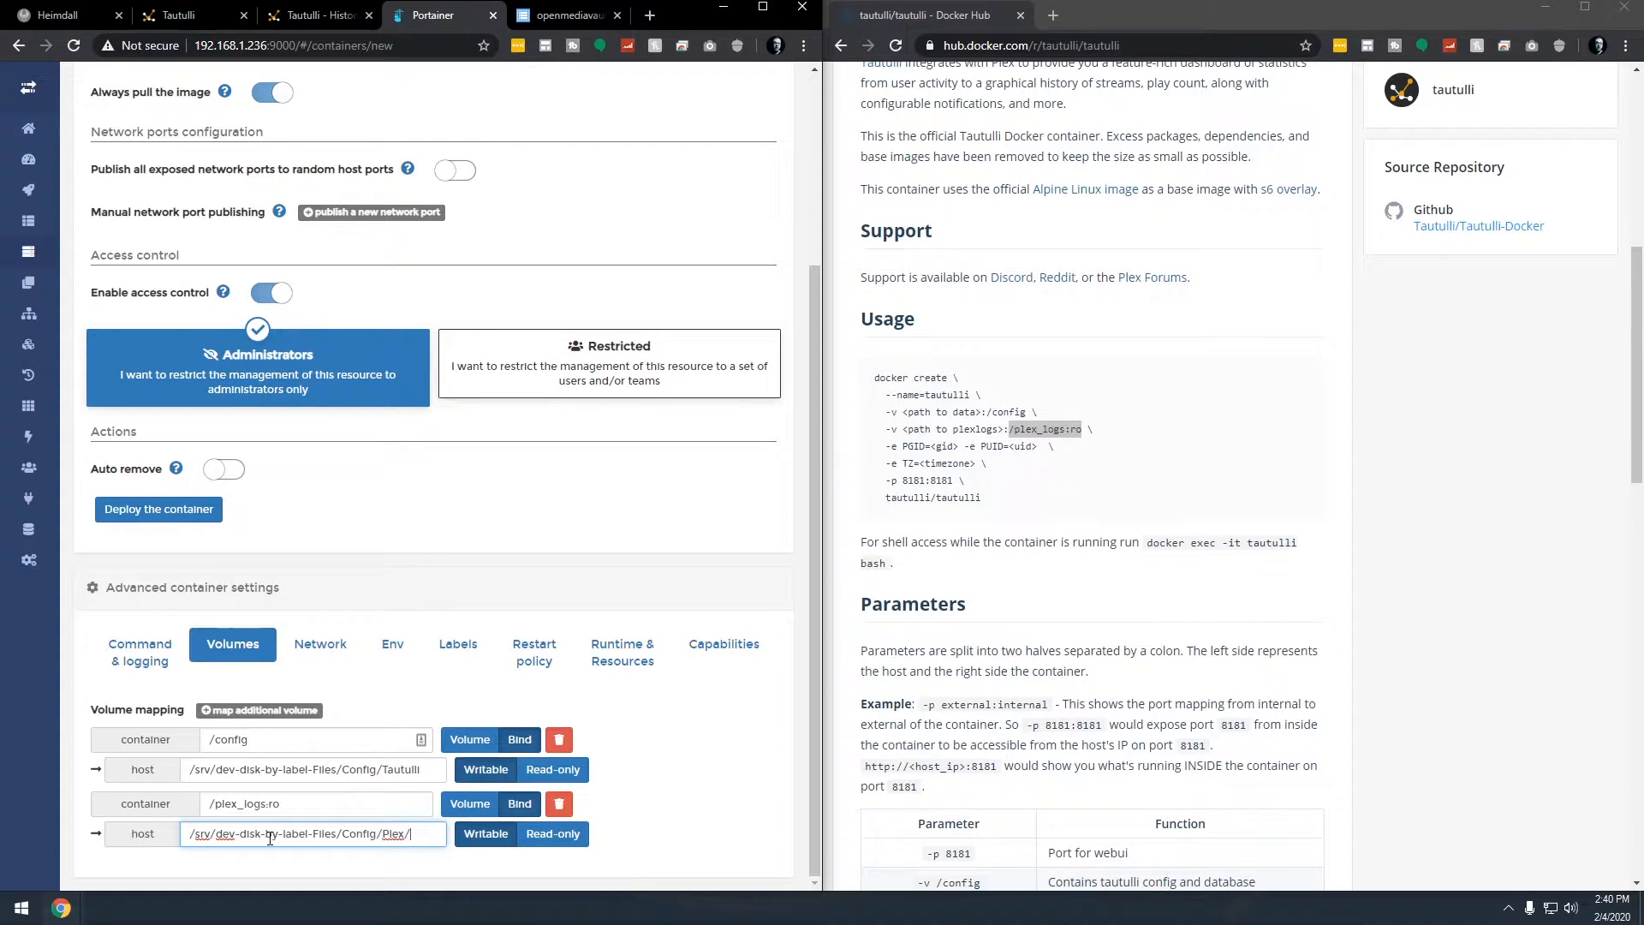
Step: Bring up File Explorer and dock it on the right half of the screen
{"action": "key", "text": "alt+Tab"}
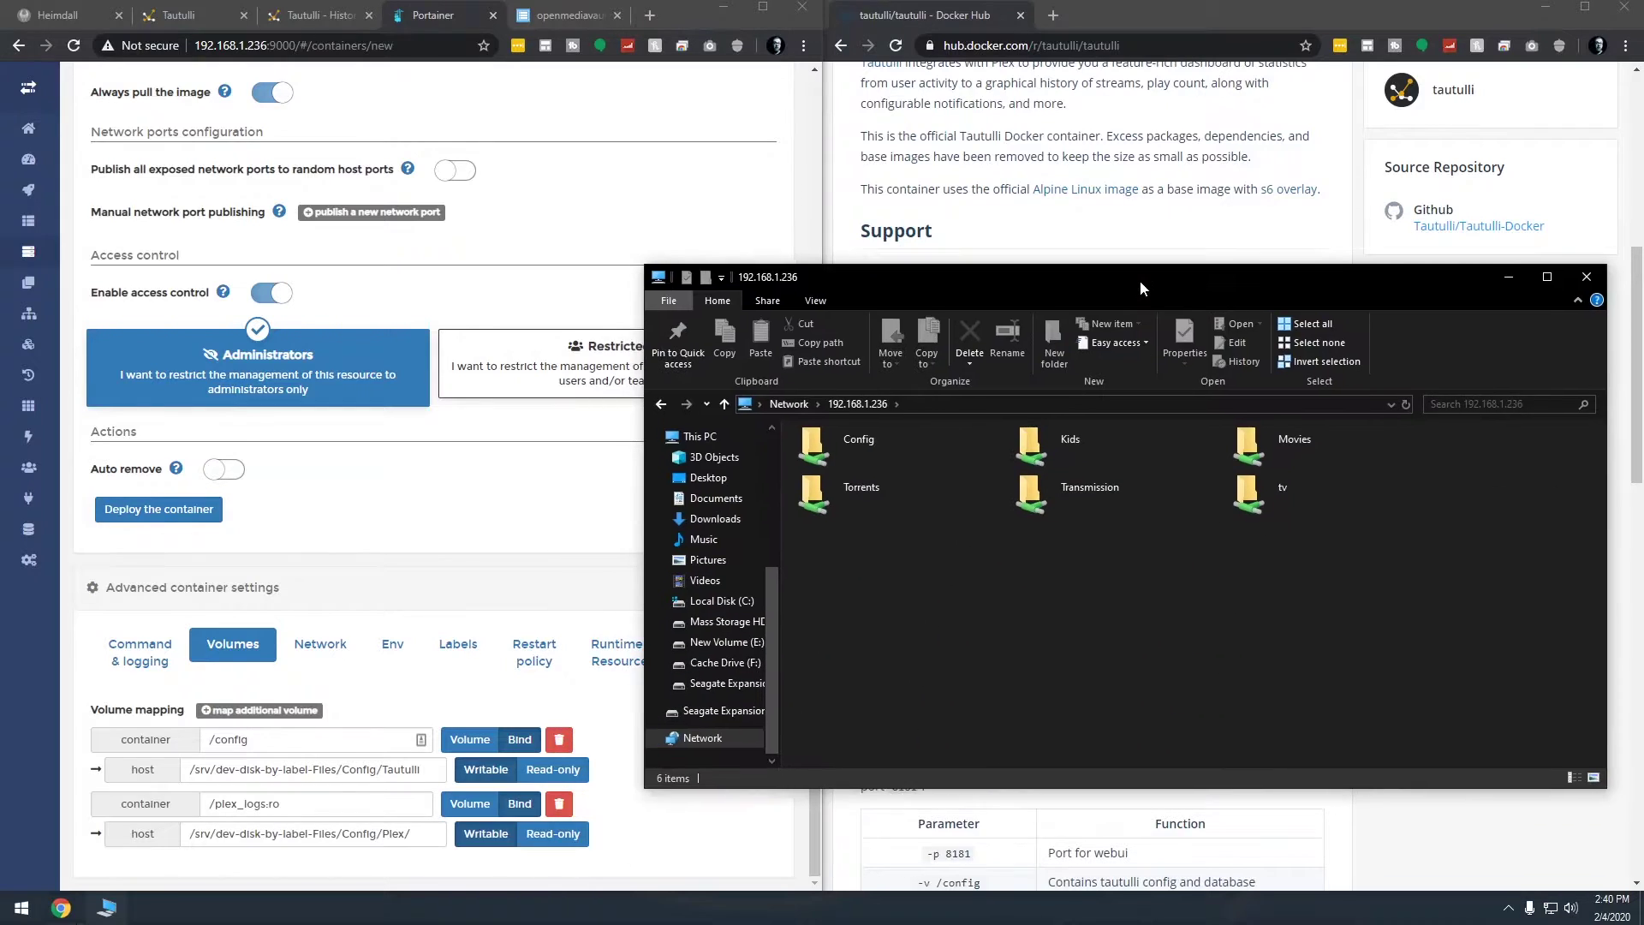
{"action": "left_click_drag", "start_coordinate": [1140, 281], "coordinate": [1643, 257]}
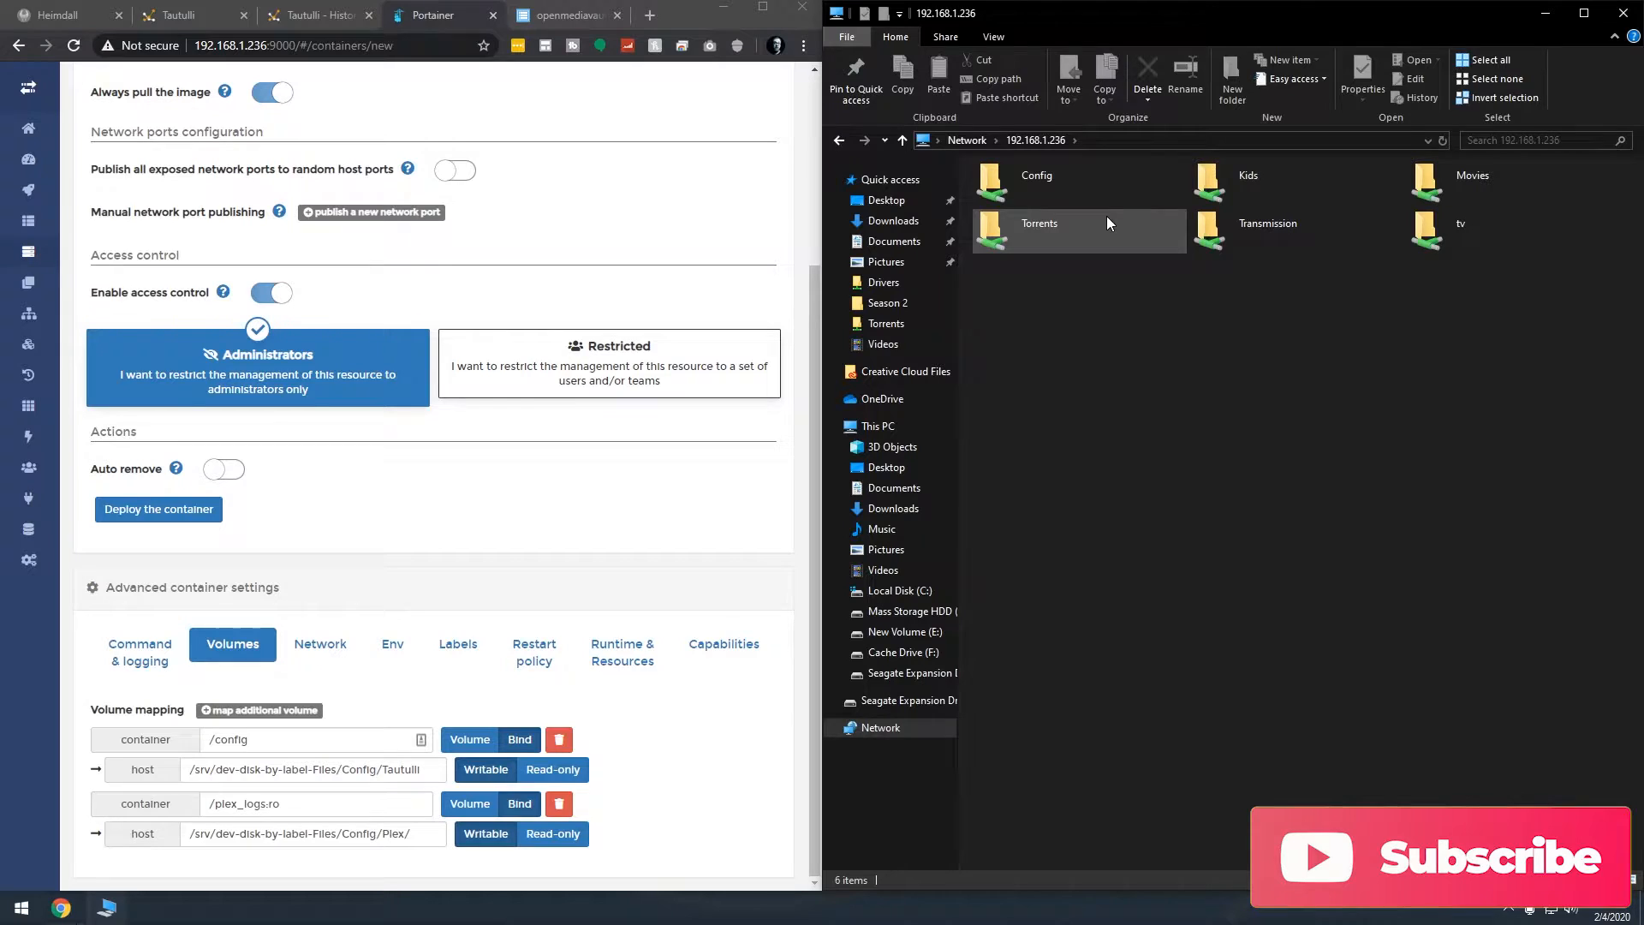
Step: Navigate into Config > Plex > Library > Application Support > Plex Media Server > Logs on the share
{"action": "double_click", "coordinate": [1039, 183]}
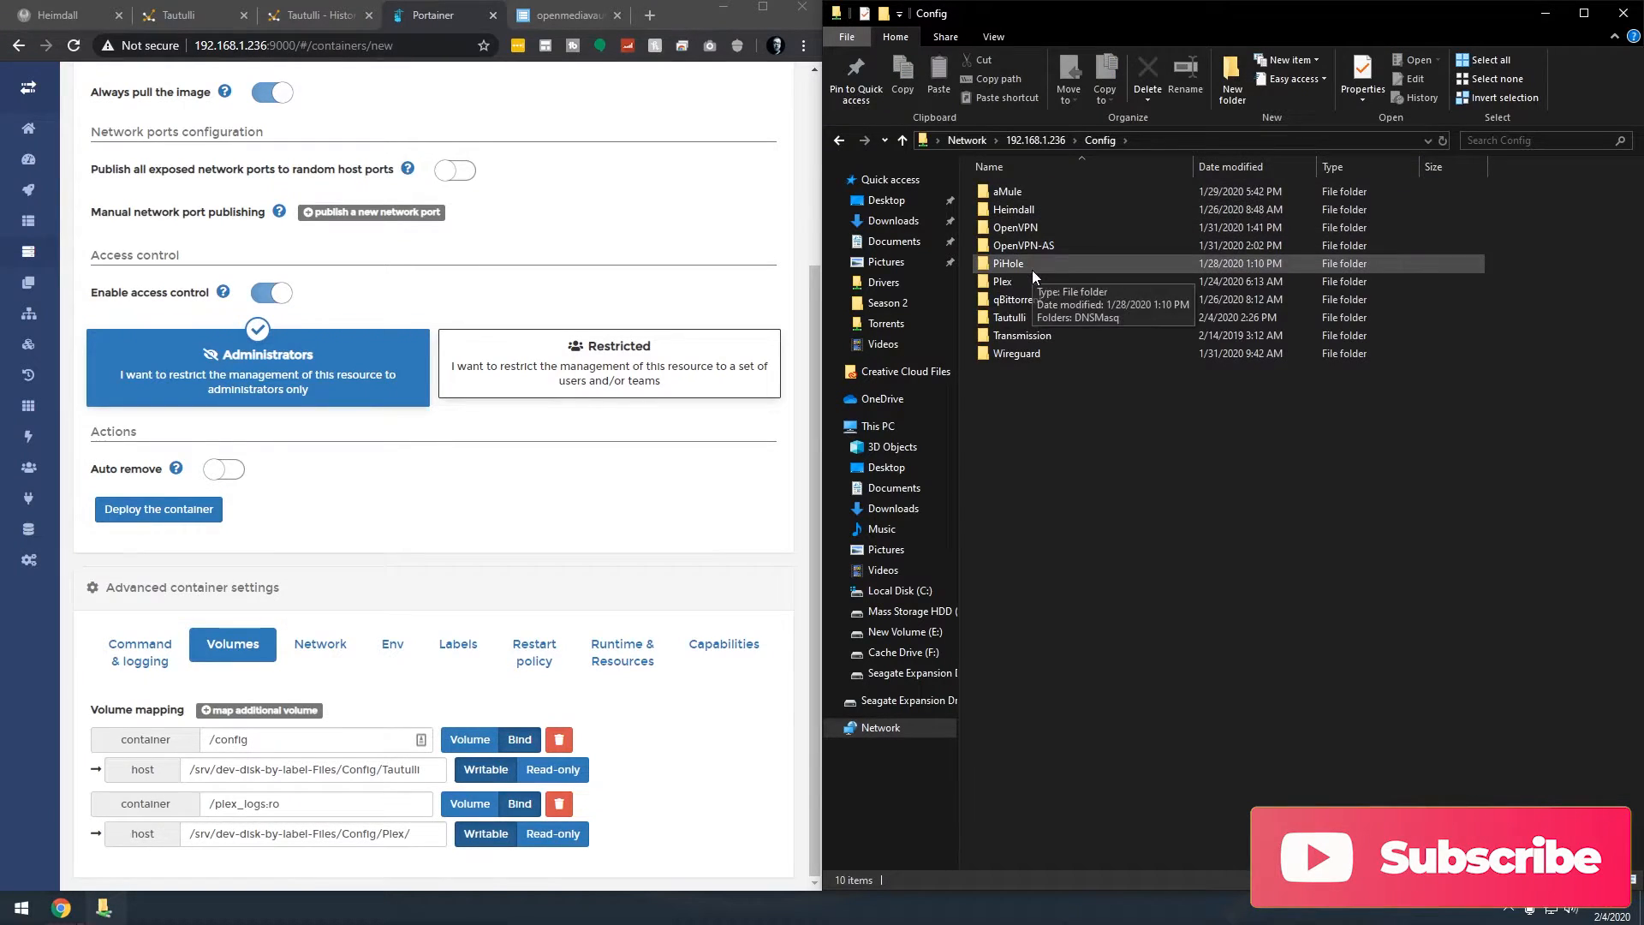
{"action": "double_click", "coordinate": [1028, 281]}
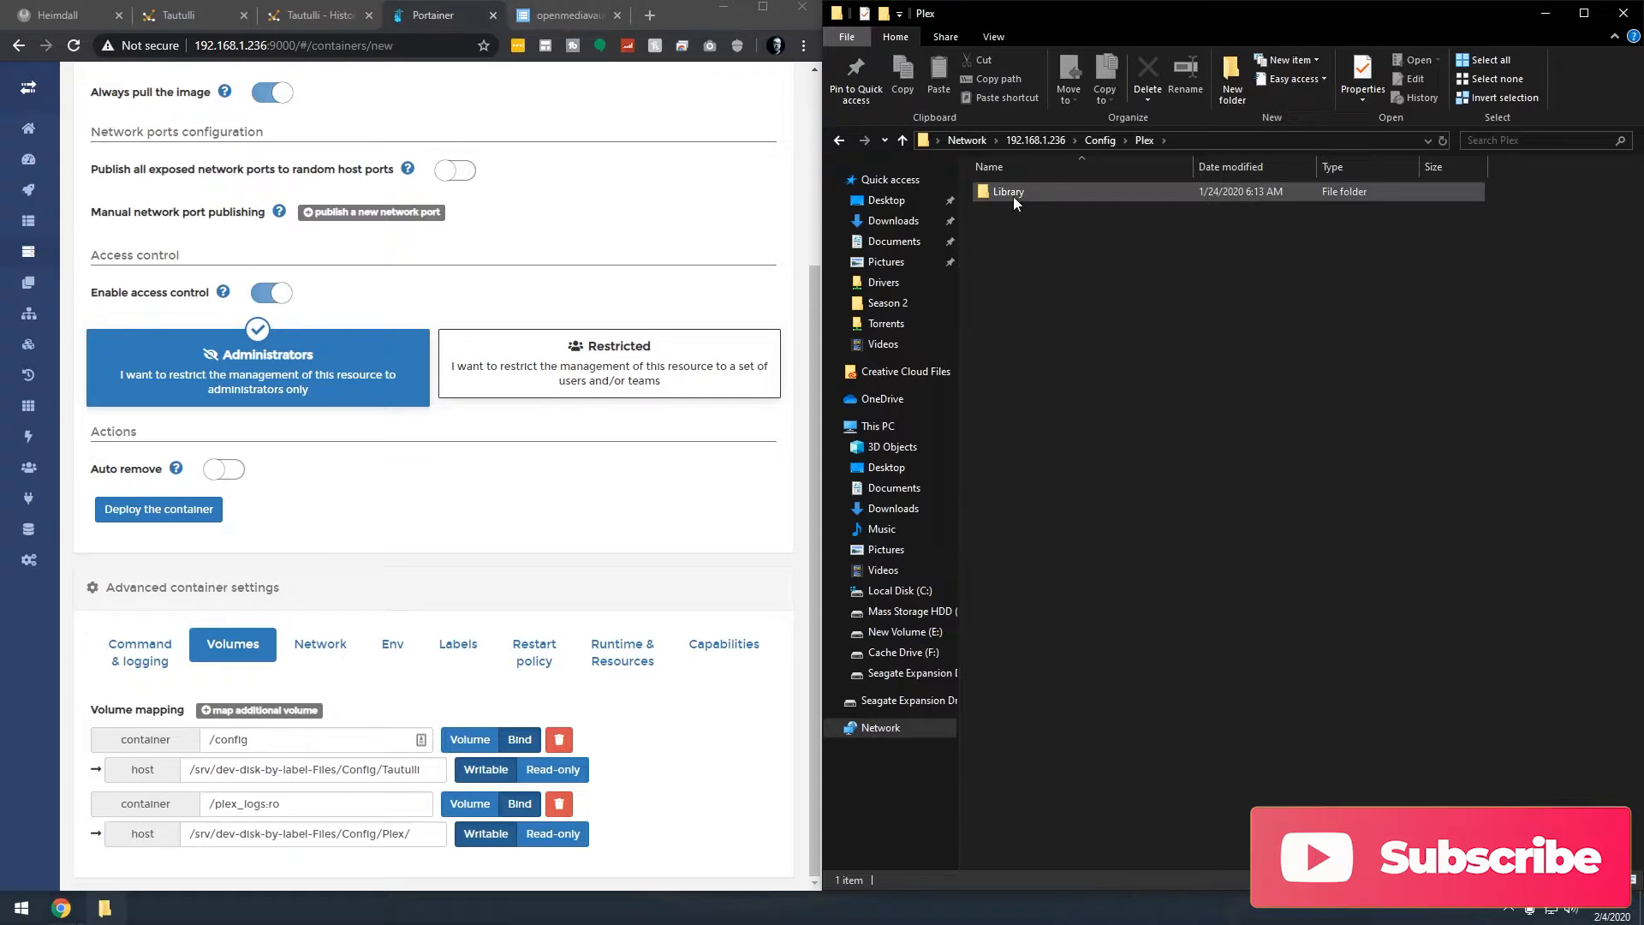
{"action": "double_click", "coordinate": [1014, 195]}
{"action": "double_click", "coordinate": [1014, 189]}
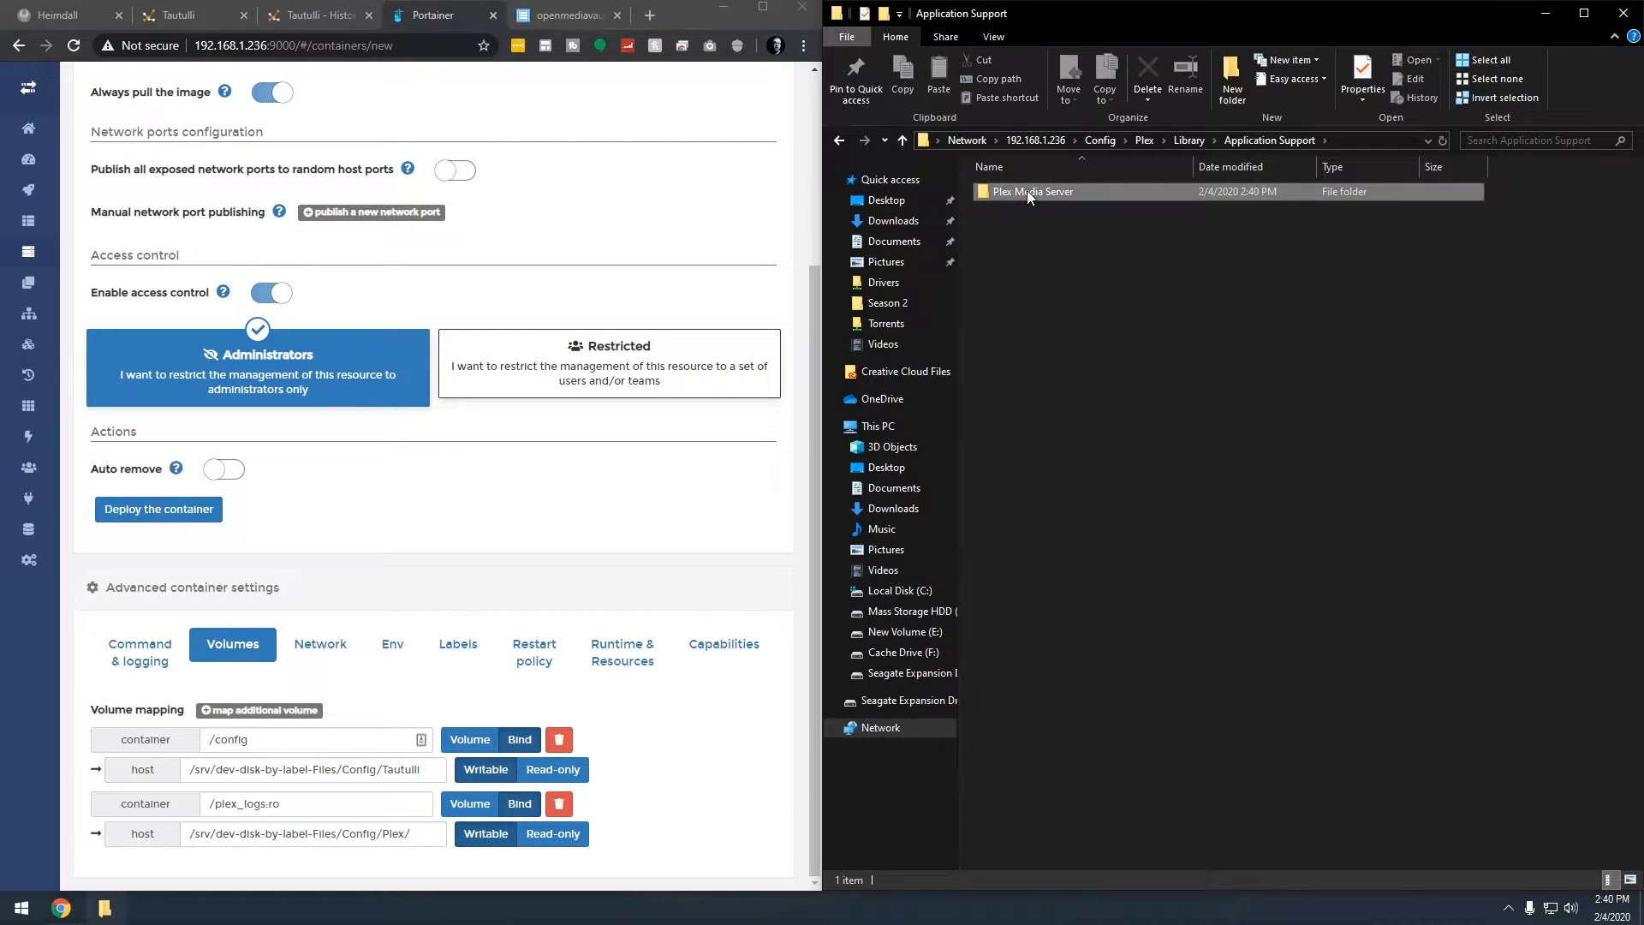
{"action": "double_click", "coordinate": [1026, 191]}
{"action": "left_click", "coordinate": [1023, 267]}
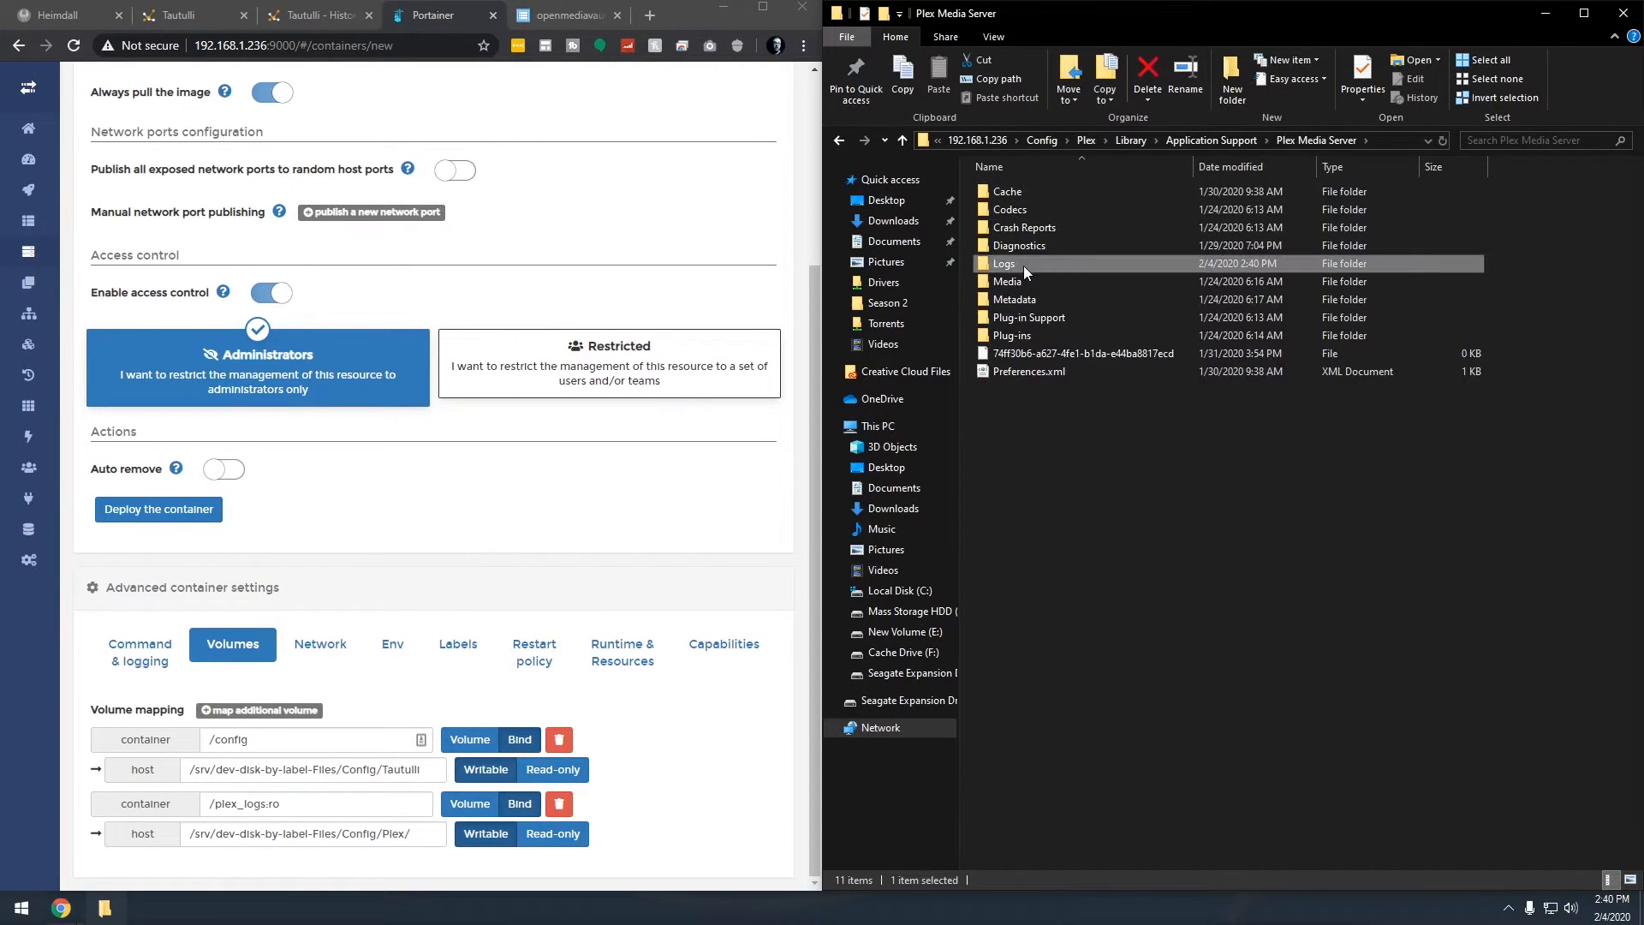
{"action": "double_click", "coordinate": [1024, 266]}
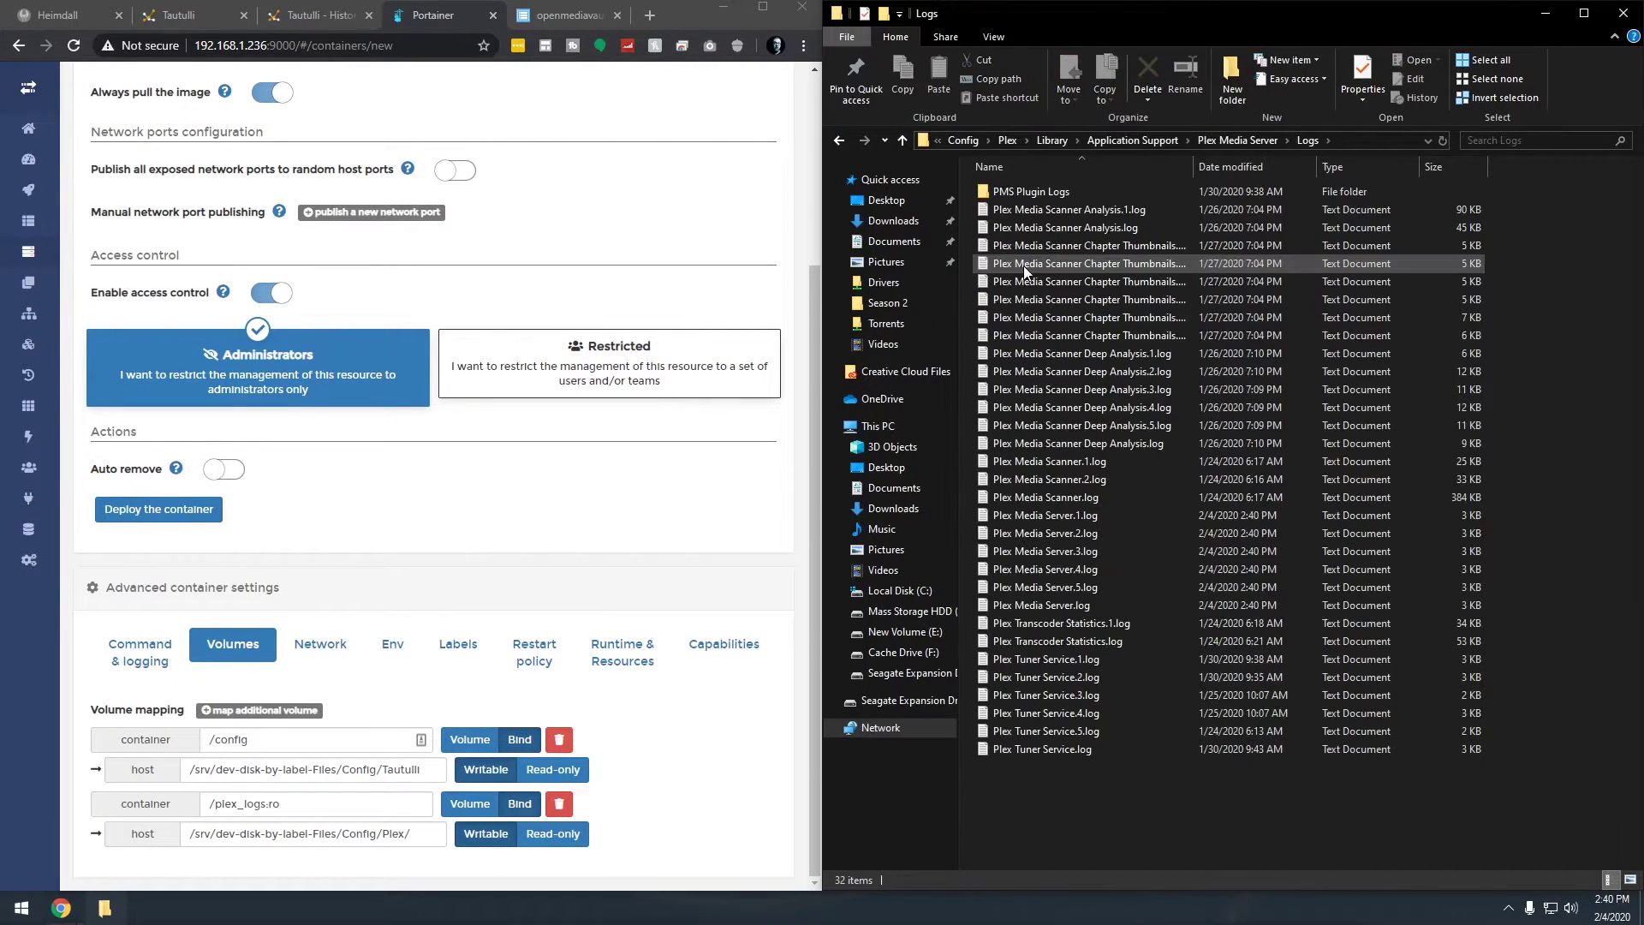
Step: Copy the path portion from Library through Logs from the address bar
{"action": "left_click", "coordinate": [1337, 142]}
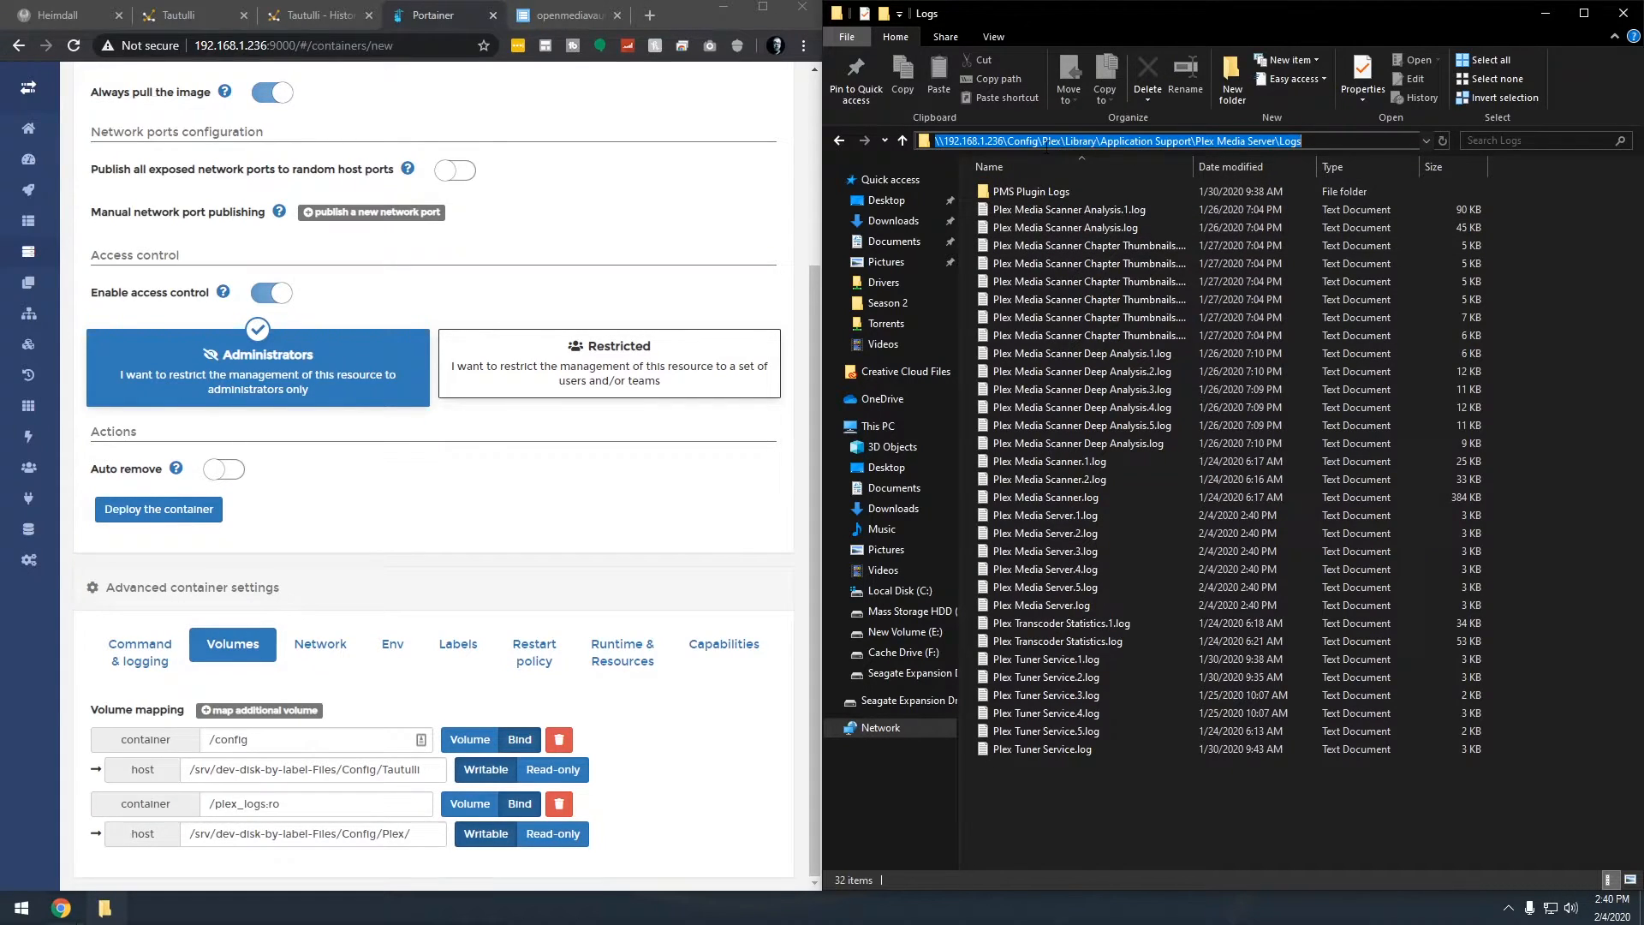
{"action": "left_click", "coordinate": [1074, 141]}
{"action": "left_click_drag", "start_coordinate": [1065, 142], "coordinate": [1301, 141]}
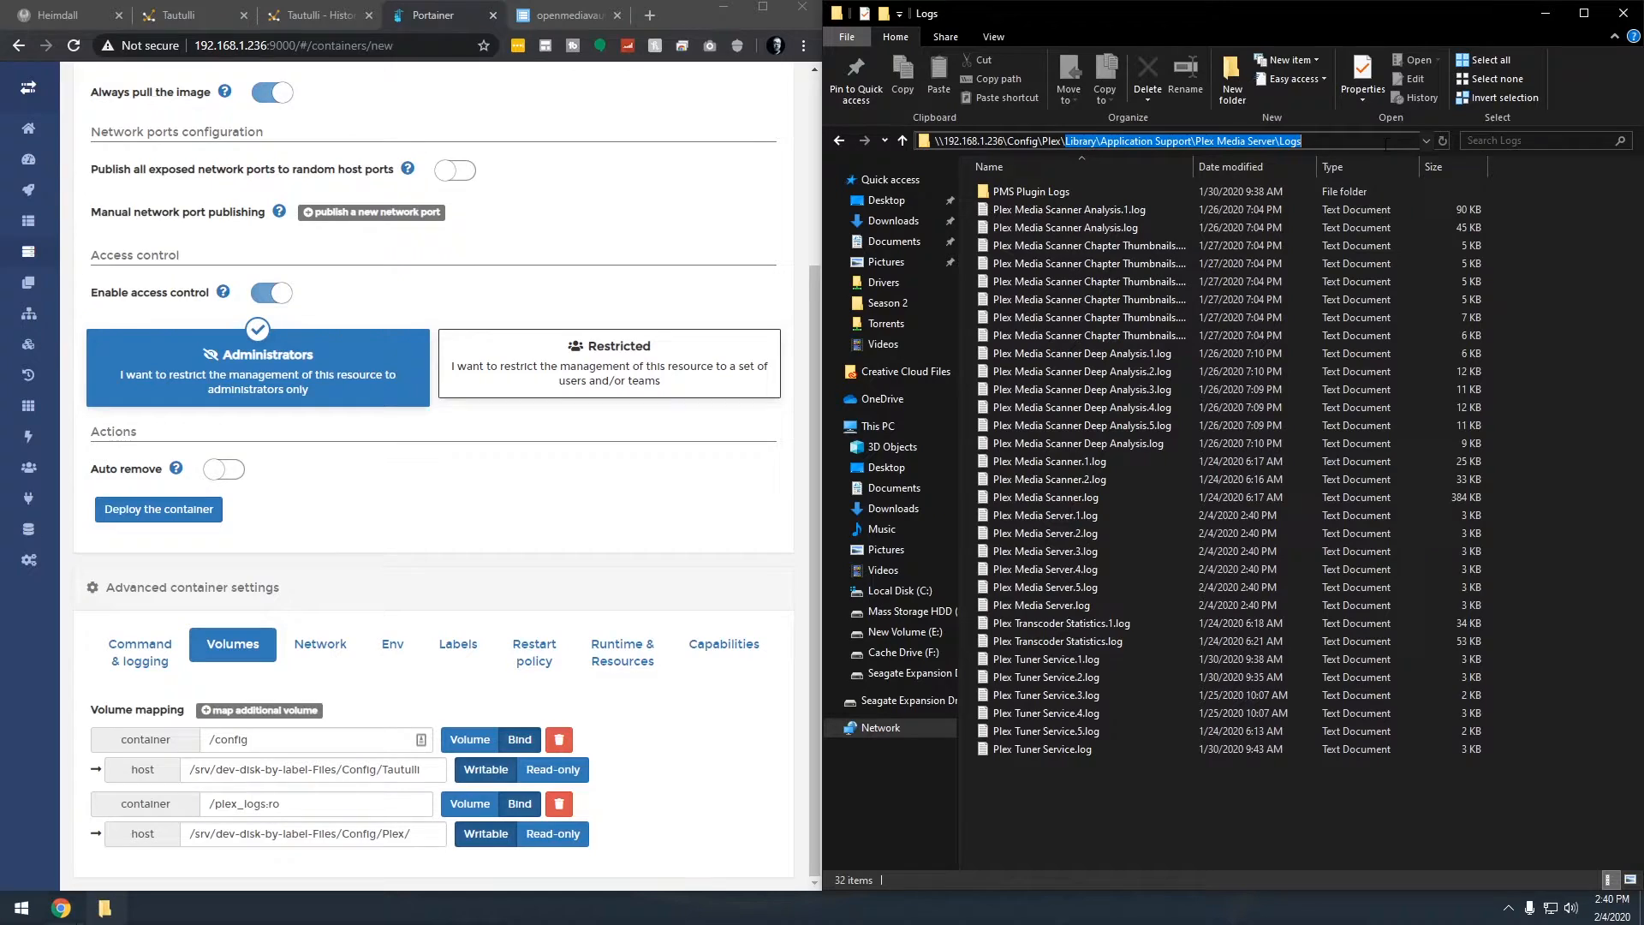
{"action": "key", "text": "ctrl+c"}
Step: Paste the Logs folder path after Config/Plex/ in the second host field and turn its backslashes into forward slashes
{"action": "left_click", "coordinate": [435, 834]}
{"action": "key", "text": "ctrl+v"}
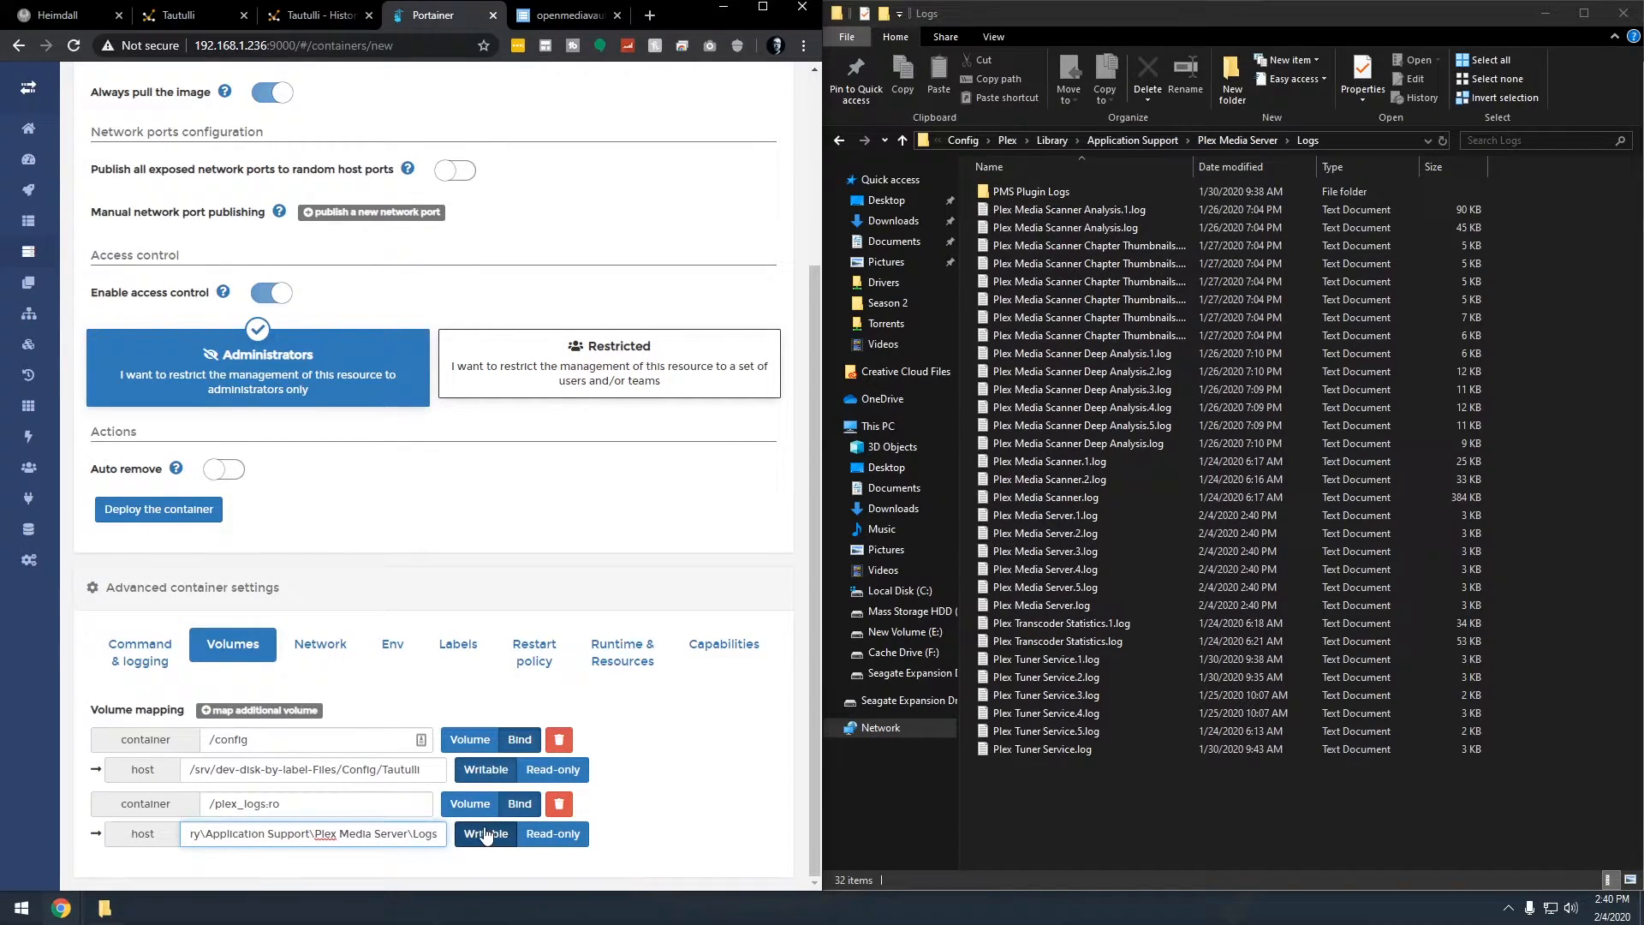
{"action": "key", "text": "Left"}
{"action": "key", "text": "Left"}
{"action": "key", "text": "Left"}
{"action": "key", "text": "BackSpace"}
{"action": "type", "text": "/"}
{"action": "key", "text": "BackSpace"}
{"action": "type", "text": "/"}
{"action": "key", "text": "Left"}
{"action": "key", "text": "Left"}
{"action": "key", "text": "Left"}
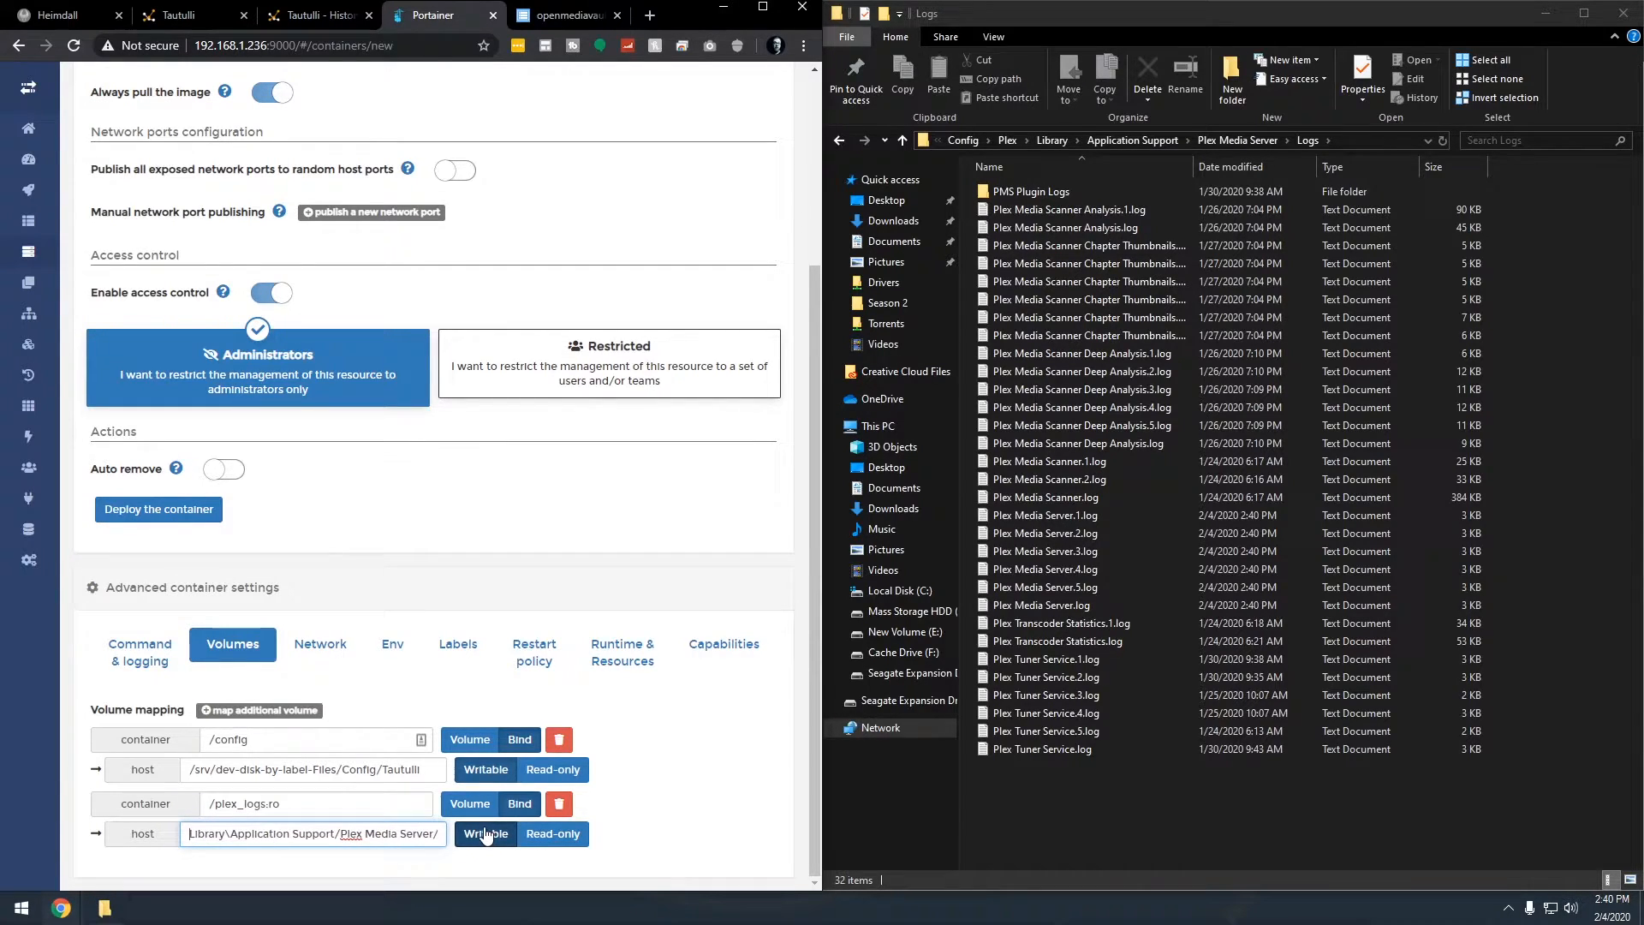
{"action": "key", "text": "BackSpace"}
{"action": "type", "text": "y"}
{"action": "key", "text": "BackSpace"}
{"action": "type", "text": "/"}
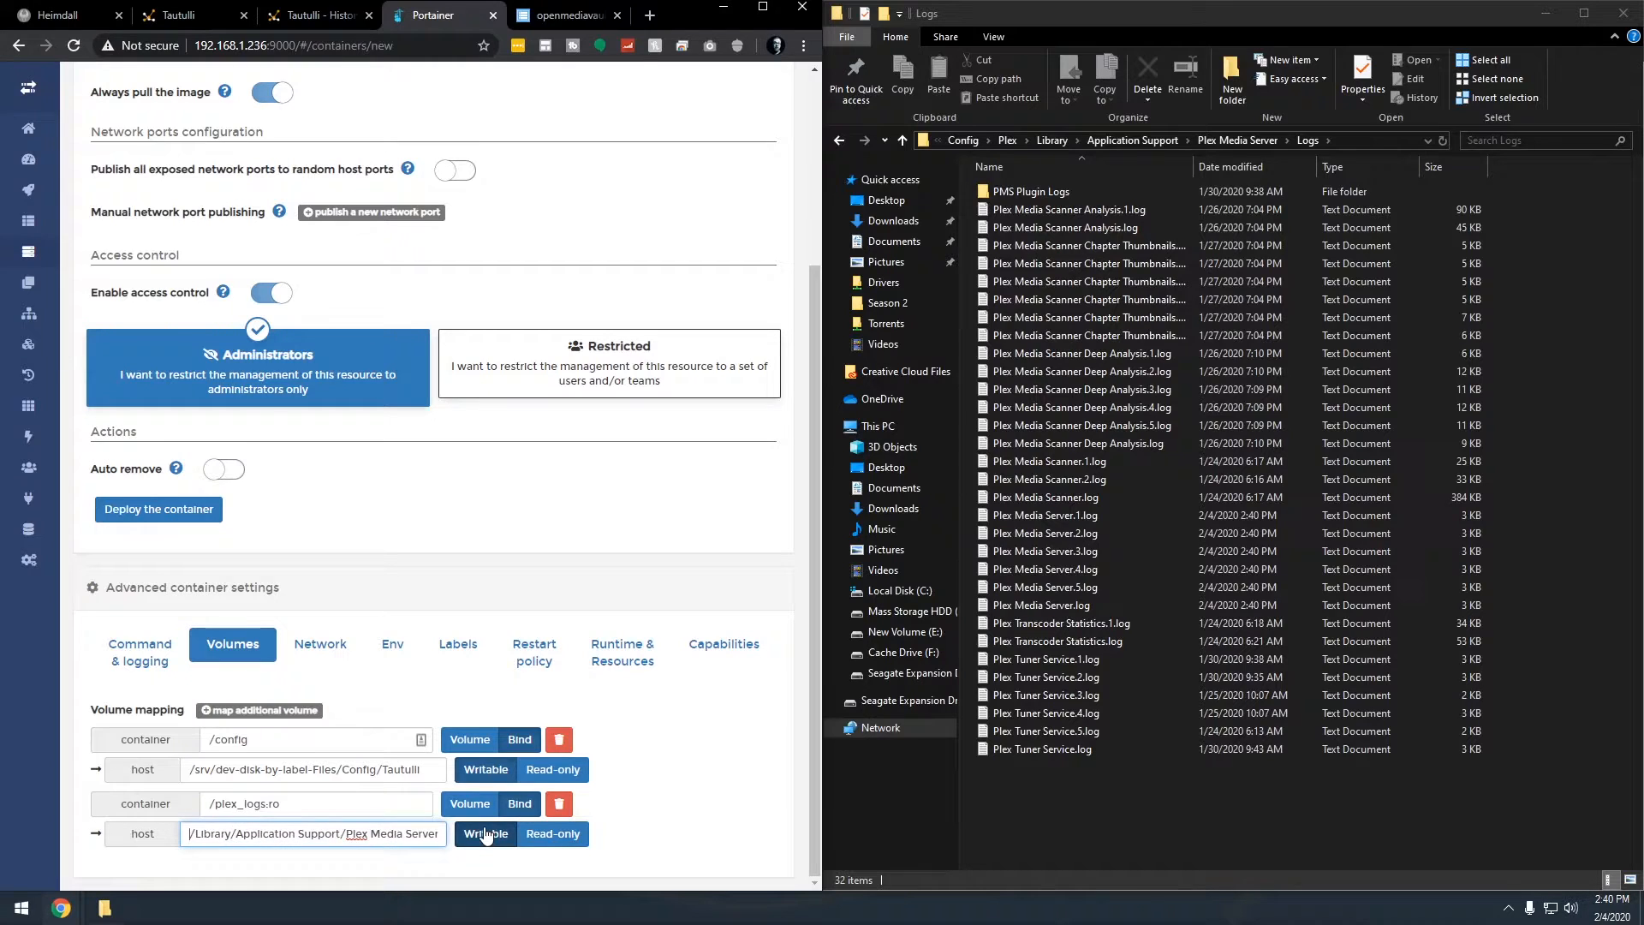
{"action": "key", "text": "Left"}
{"action": "key", "text": "Left"}
{"action": "key", "text": "Left"}
{"action": "key", "text": "Left"}
{"action": "key", "text": "Left"}
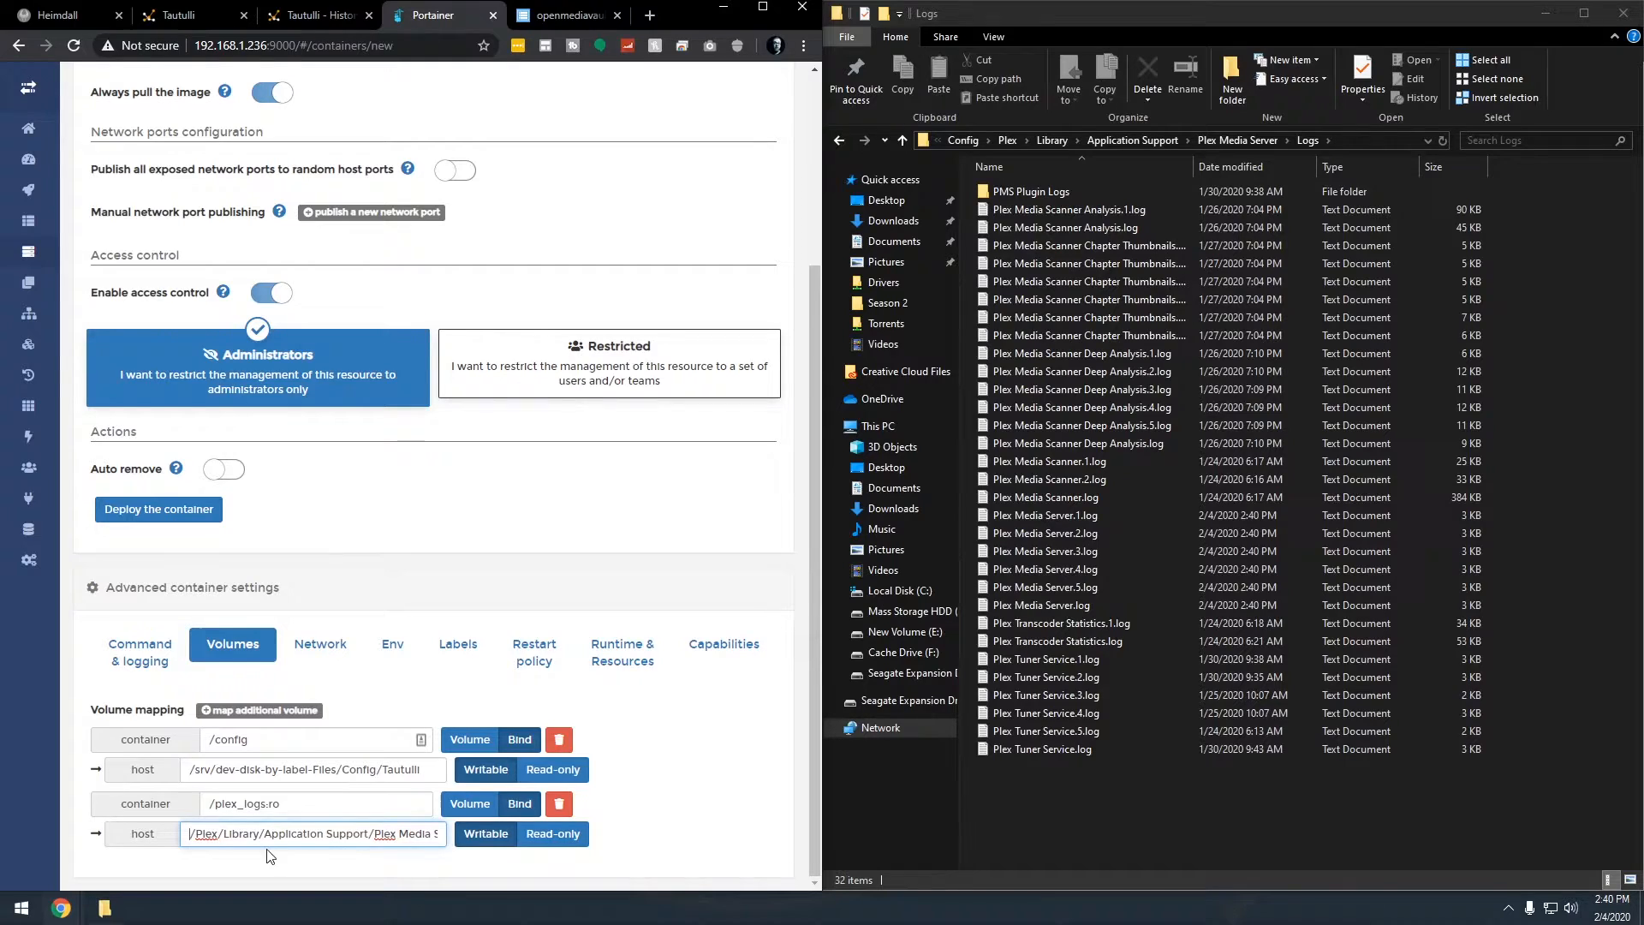
{"action": "key", "text": "Home"}
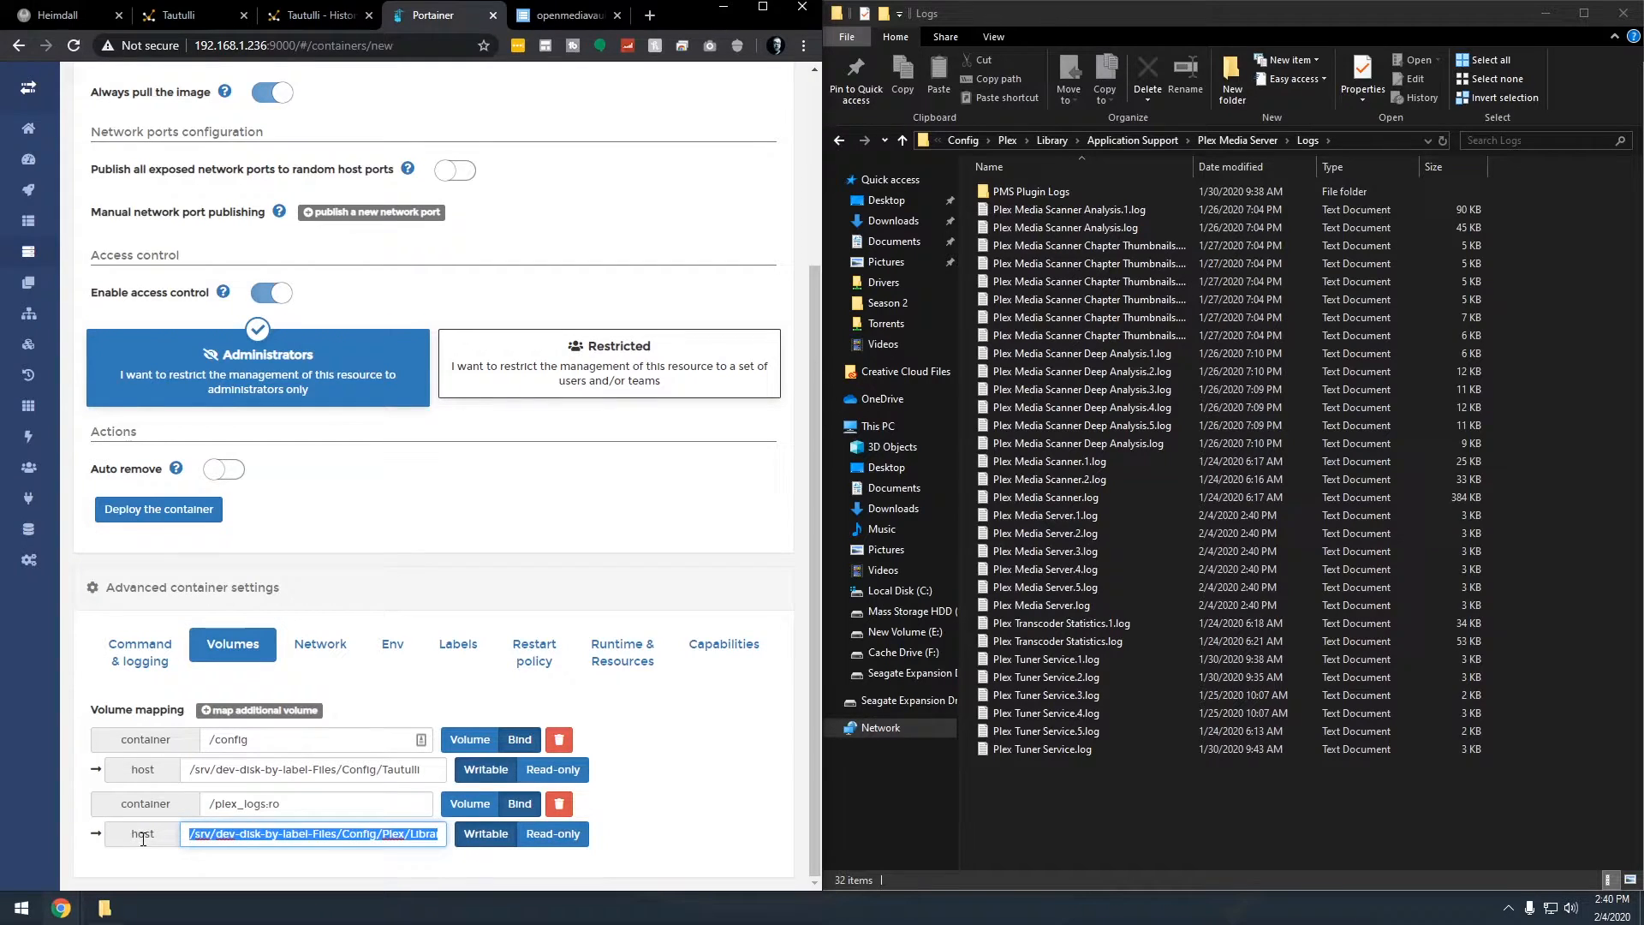
{"action": "key", "text": "shift+End"}
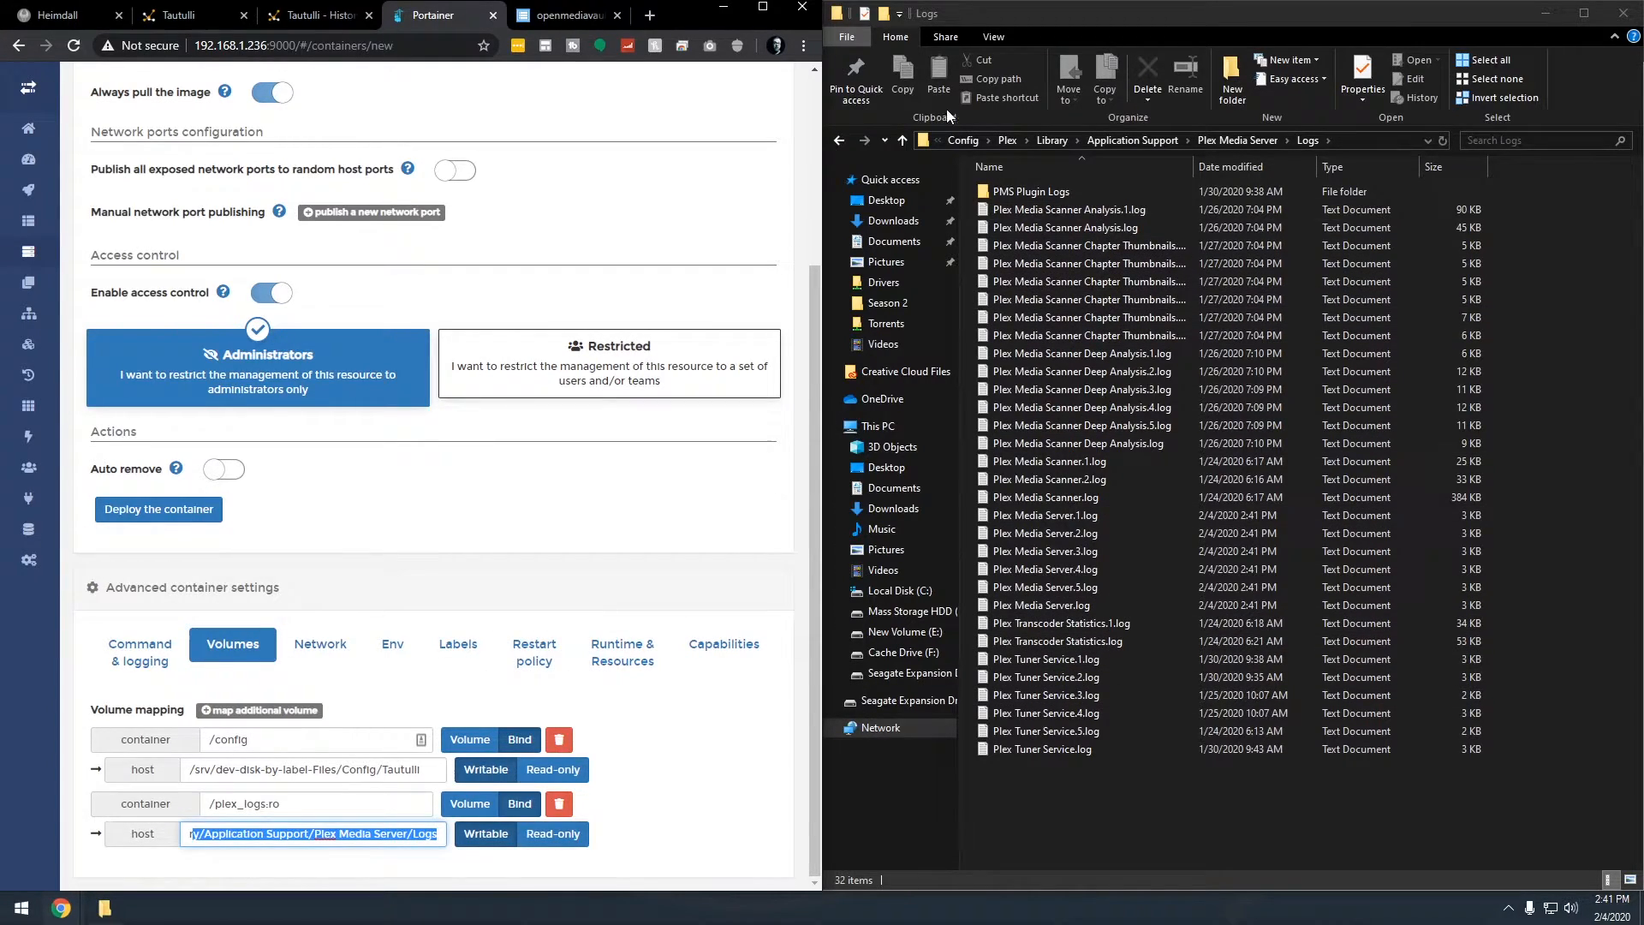
Step: Close the Logs folder and add three environment variable rows on the container's Env tab
{"action": "left_click", "coordinate": [1555, 13]}
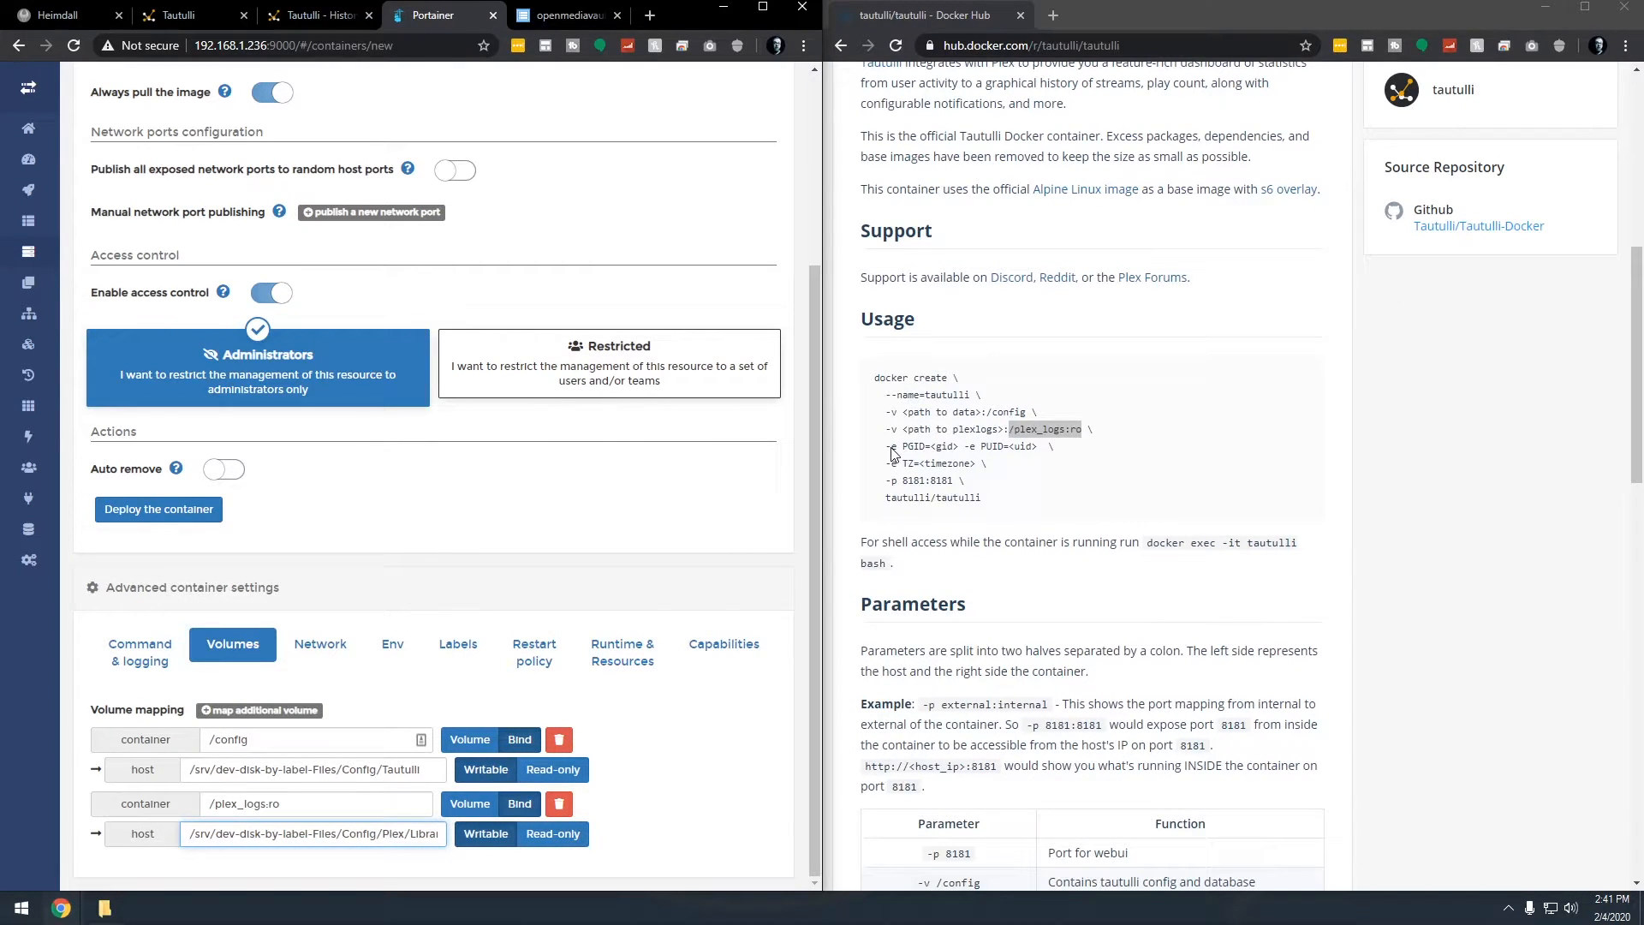
{"action": "mouse_move", "coordinate": [890, 450]}
{"action": "left_mouse_down"}
{"action": "mouse_move", "coordinate": [1035, 452]}
{"action": "mouse_move", "coordinate": [933, 465]}
{"action": "left_mouse_up"}
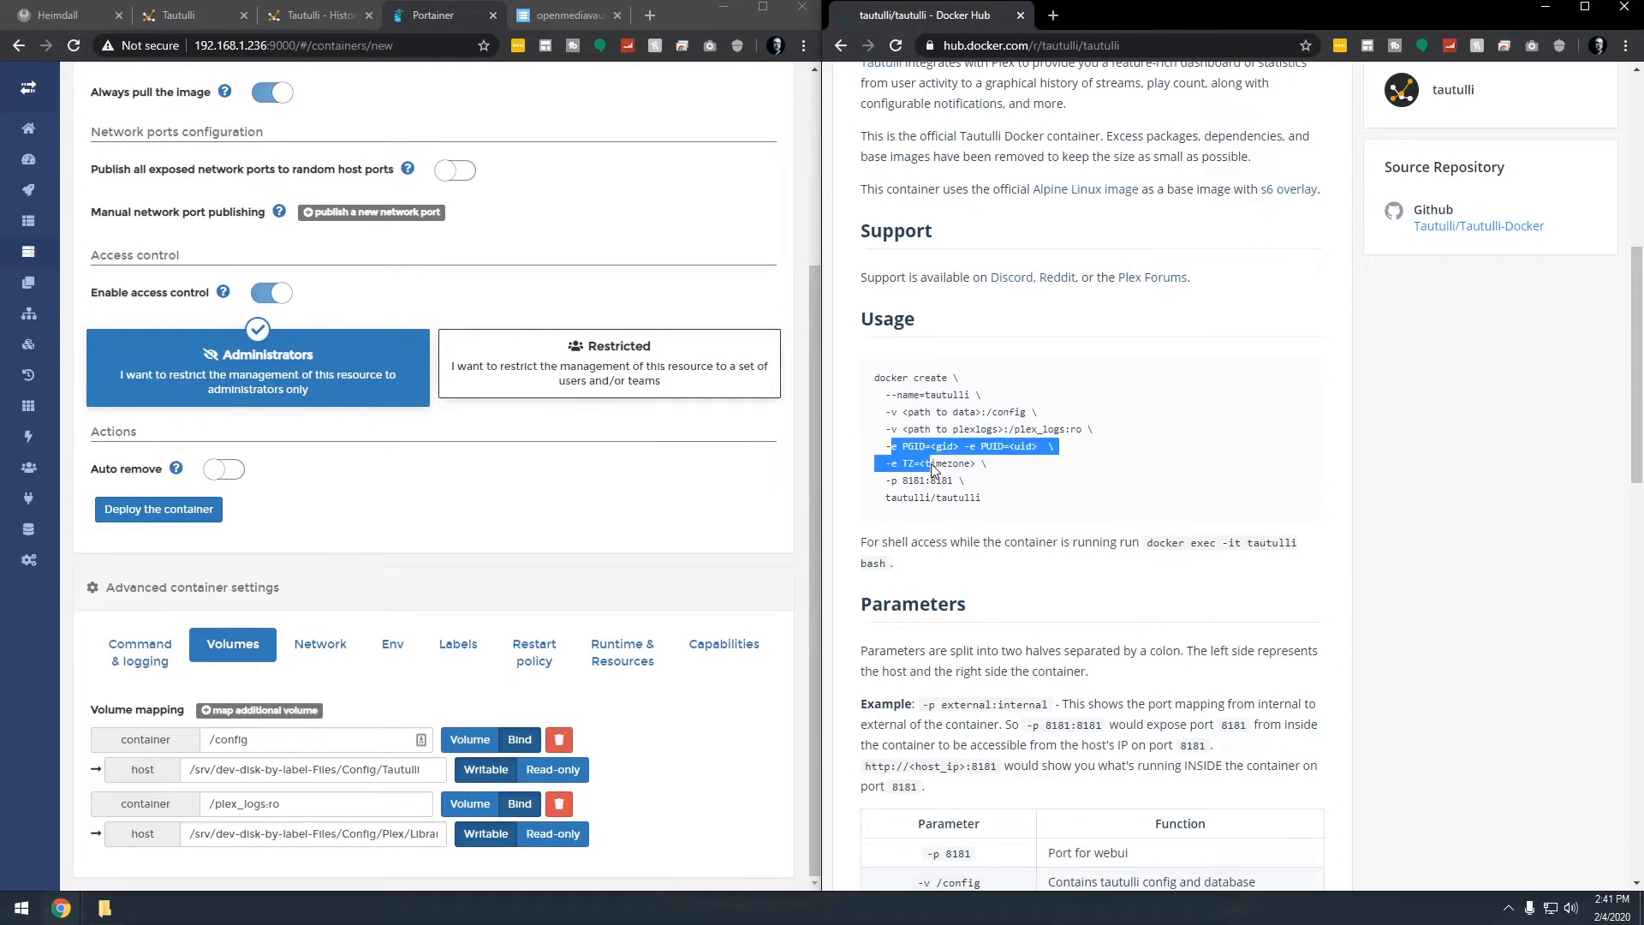
{"action": "left_click", "coordinate": [392, 644]}
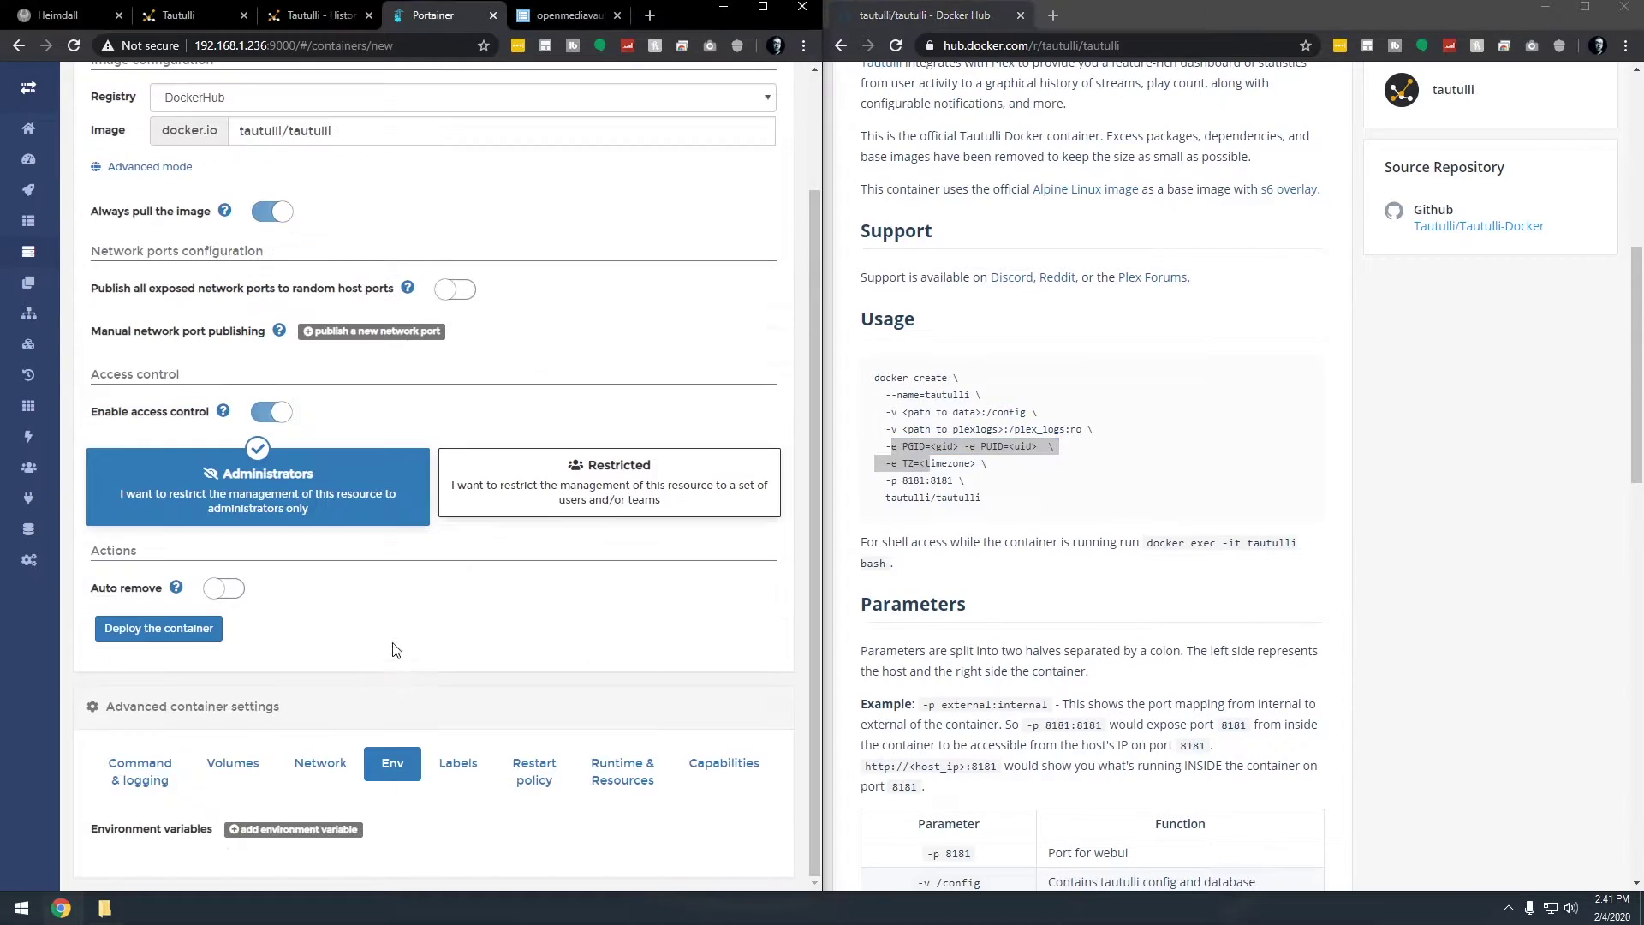
{"action": "left_click", "coordinate": [319, 828]}
{"action": "left_click", "coordinate": [308, 775]}
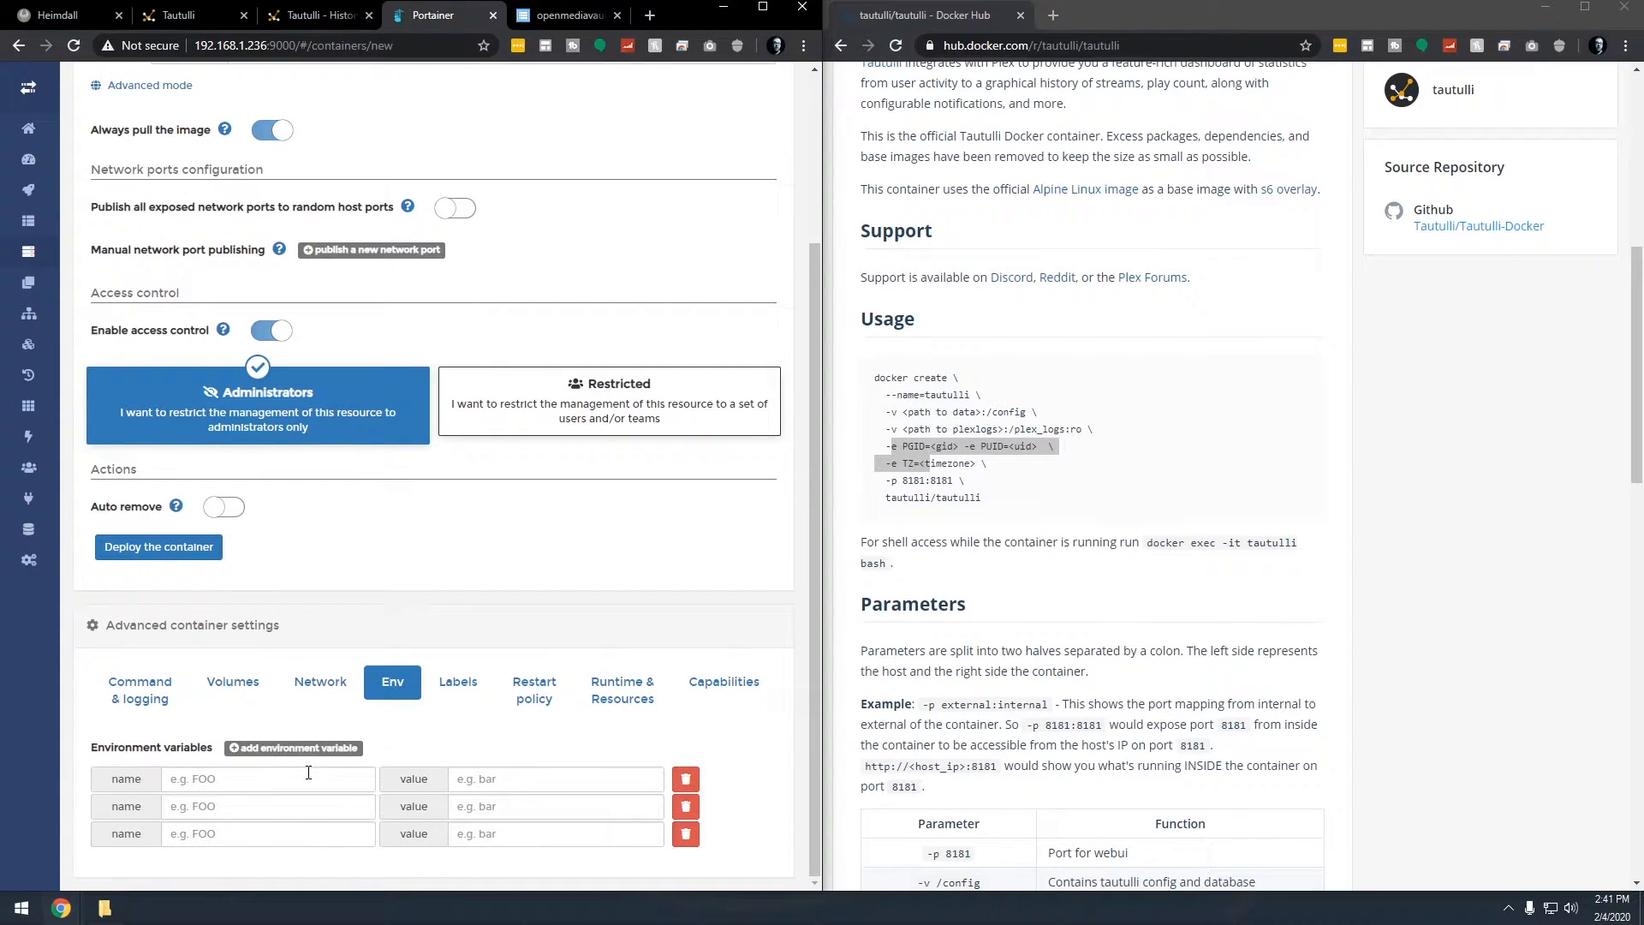
Step: Name the variables PGID, PUID and TZ, with TZ set to America/Denver
{"action": "left_click", "coordinate": [239, 779]}
{"action": "type", "text": "P"}
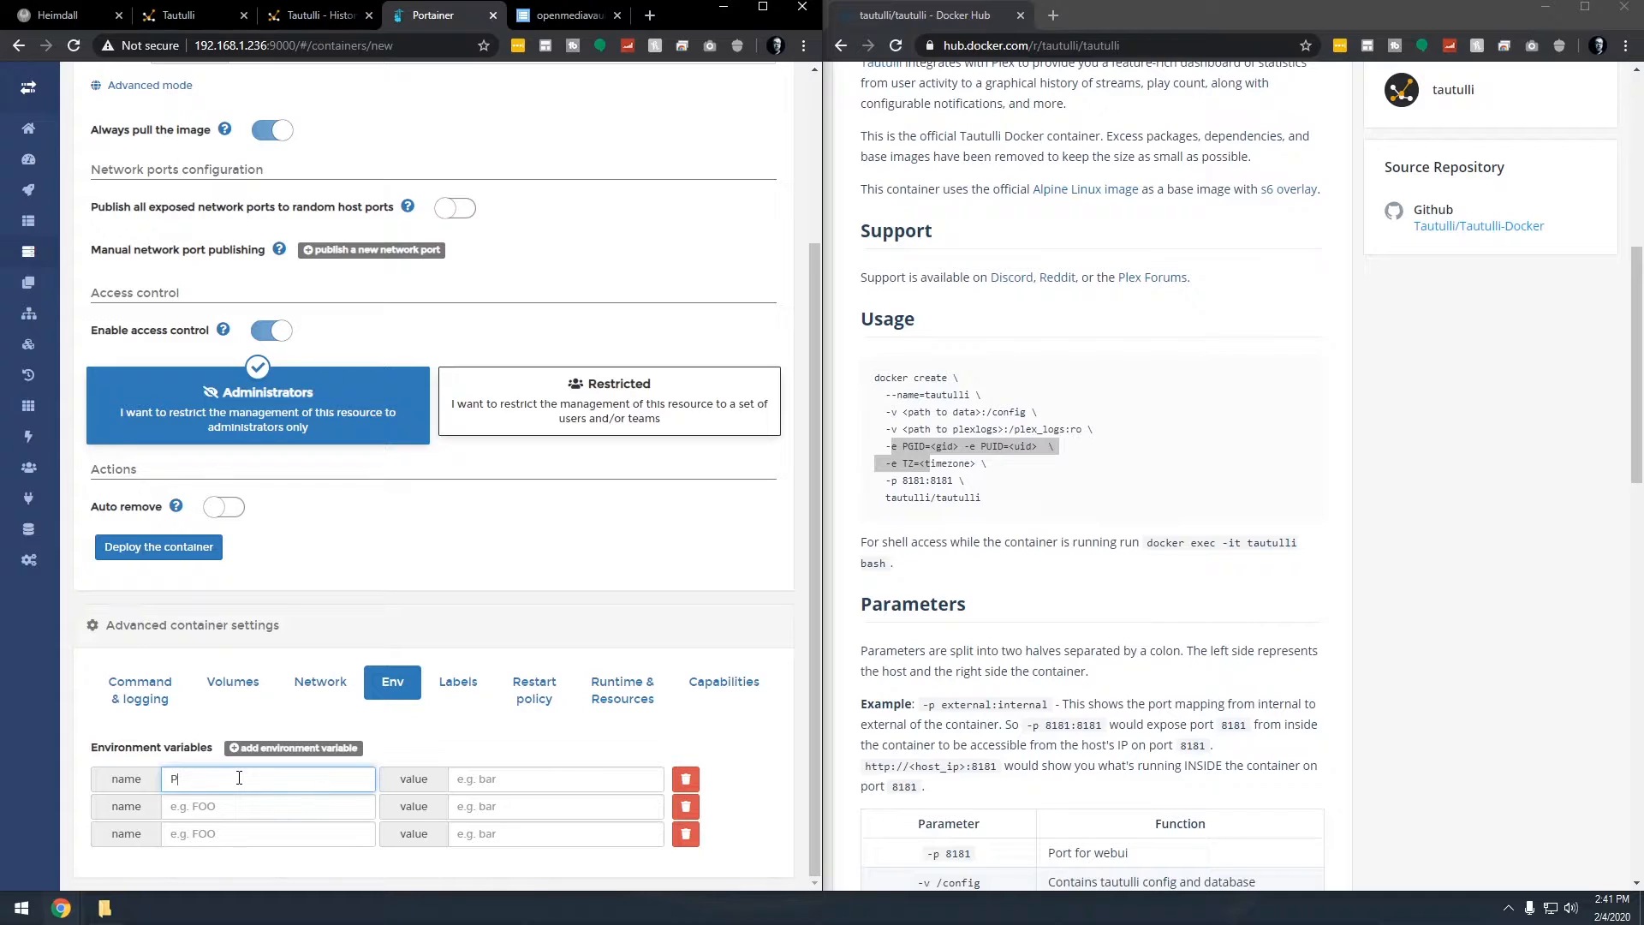
{"action": "key", "text": "Tab"}
{"action": "key", "text": "Tab"}
{"action": "key", "text": "Tab"}
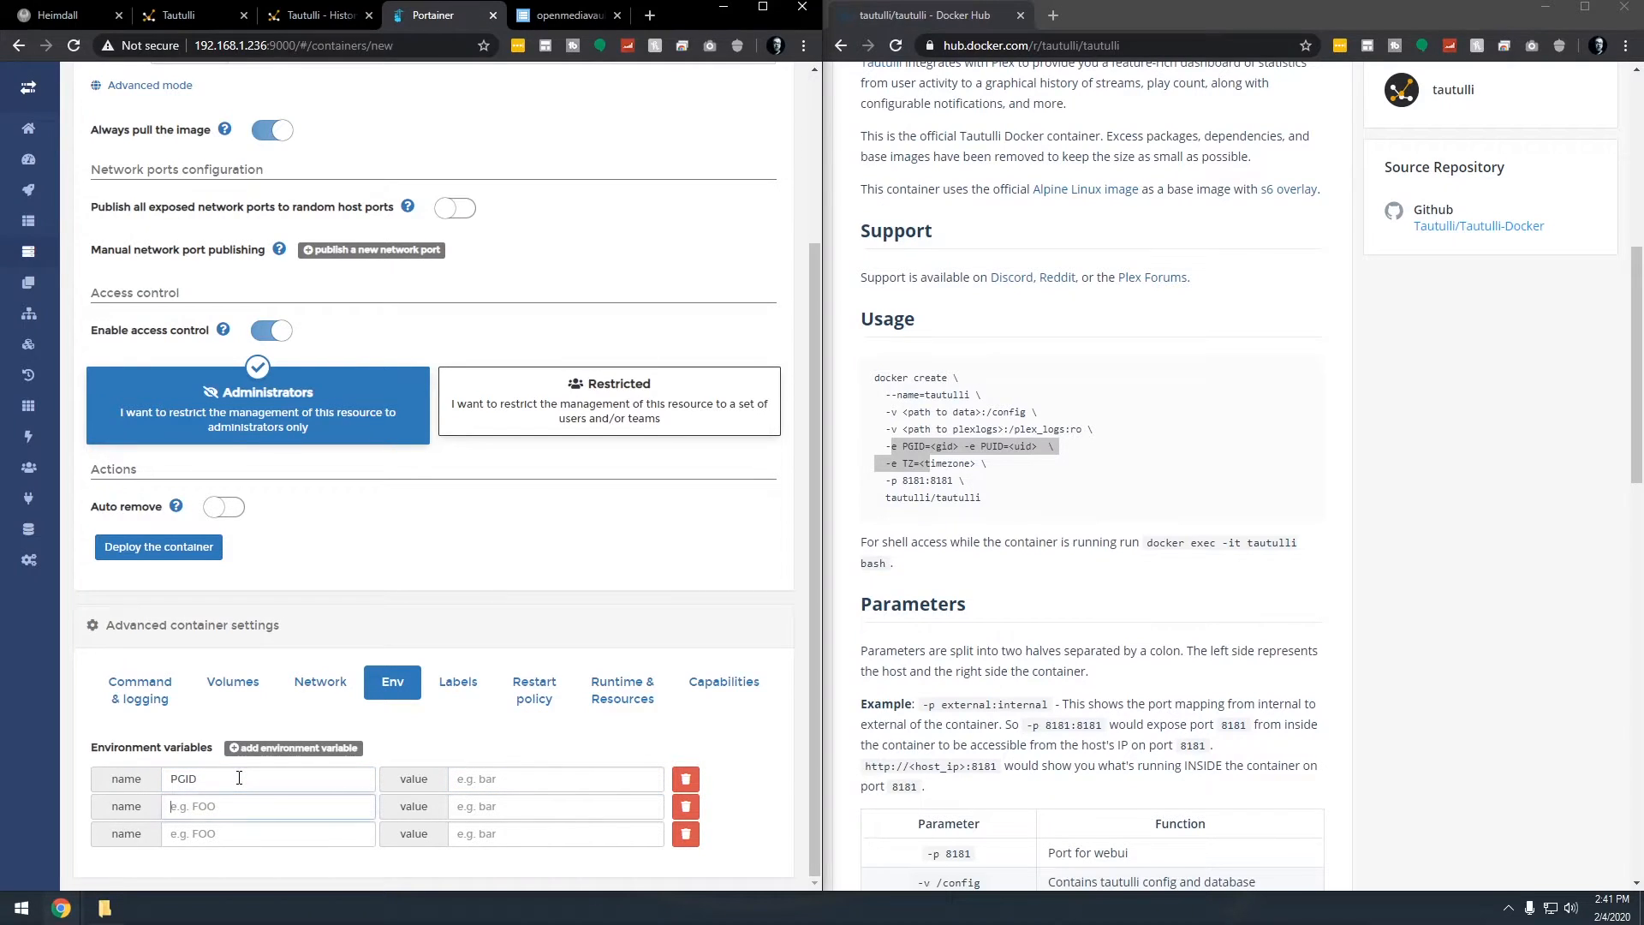
{"action": "type", "text": "PU"}
{"action": "key", "text": "Tab"}
{"action": "key", "text": "Tab"}
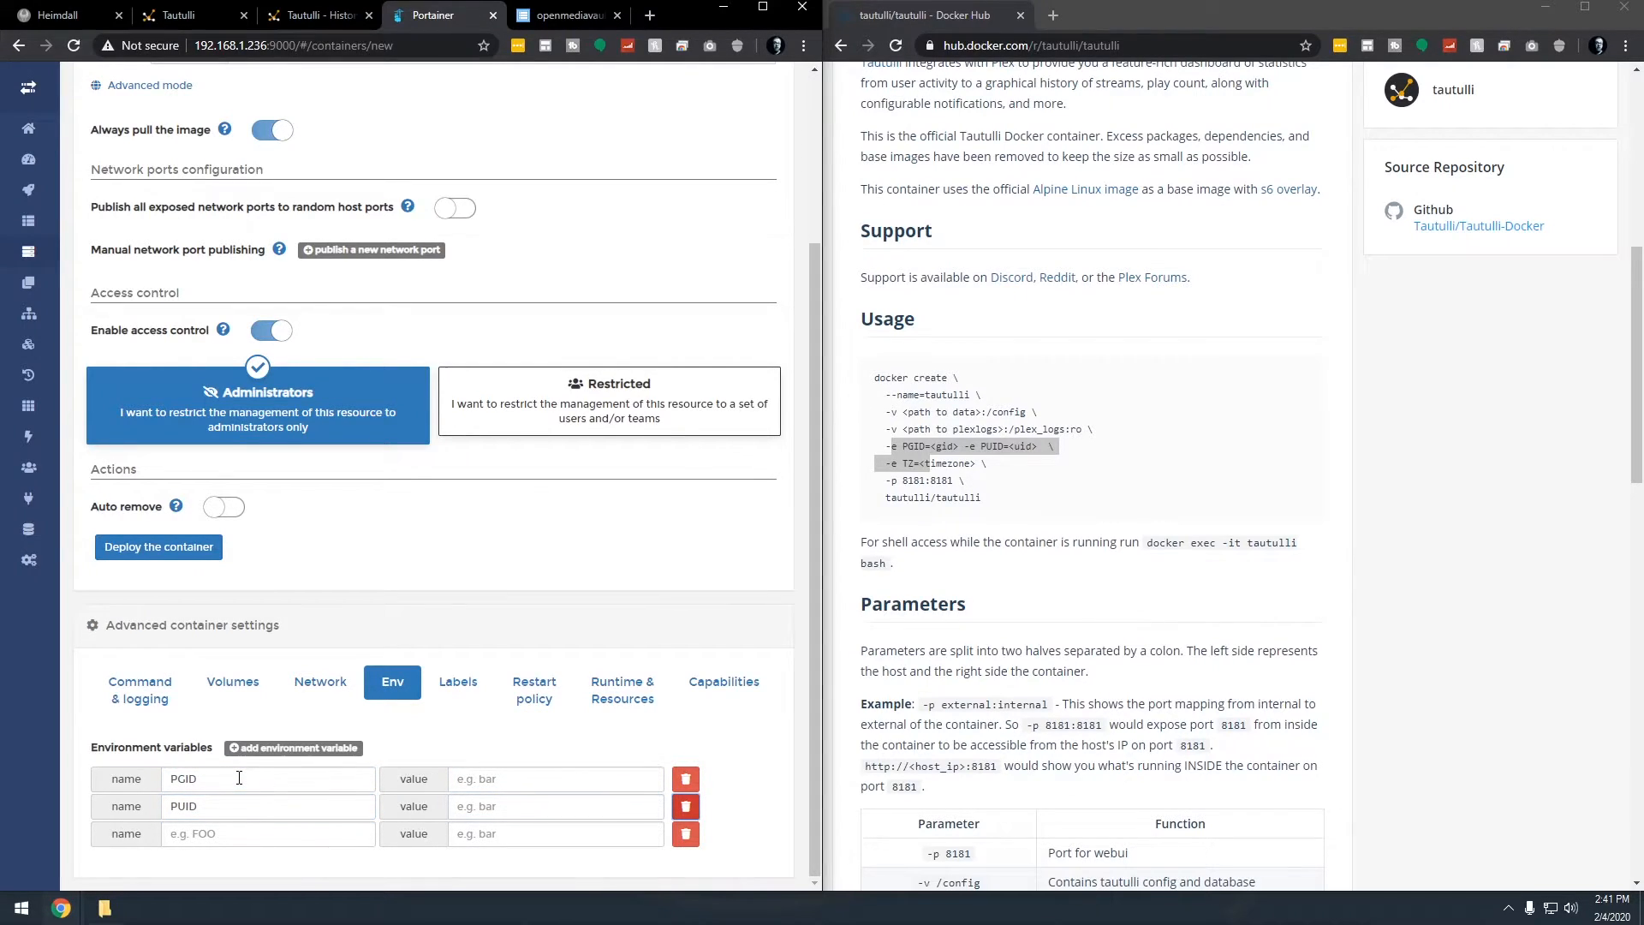
{"action": "key", "text": "Tab"}
{"action": "type", "text": "TZ"}
{"action": "key", "text": "Tab"}
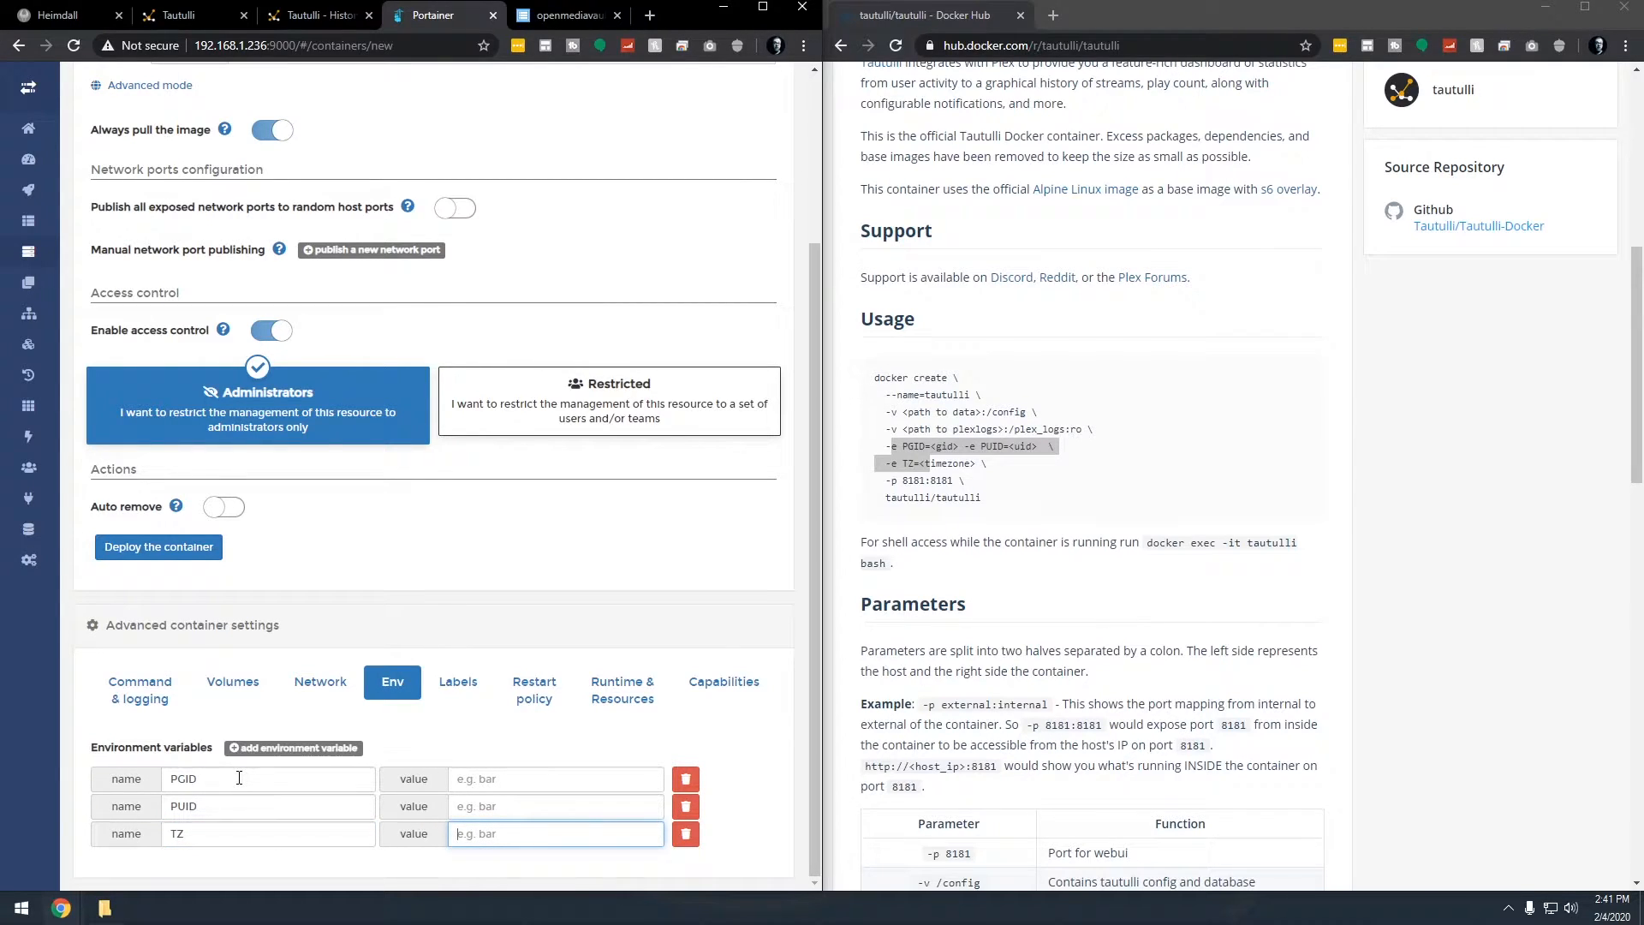
{"action": "type", "text": "Ameri"}
{"action": "type", "text": "ca/Den"}
{"action": "type", "text": "ver"}
{"action": "left_click", "coordinate": [920, 455]}
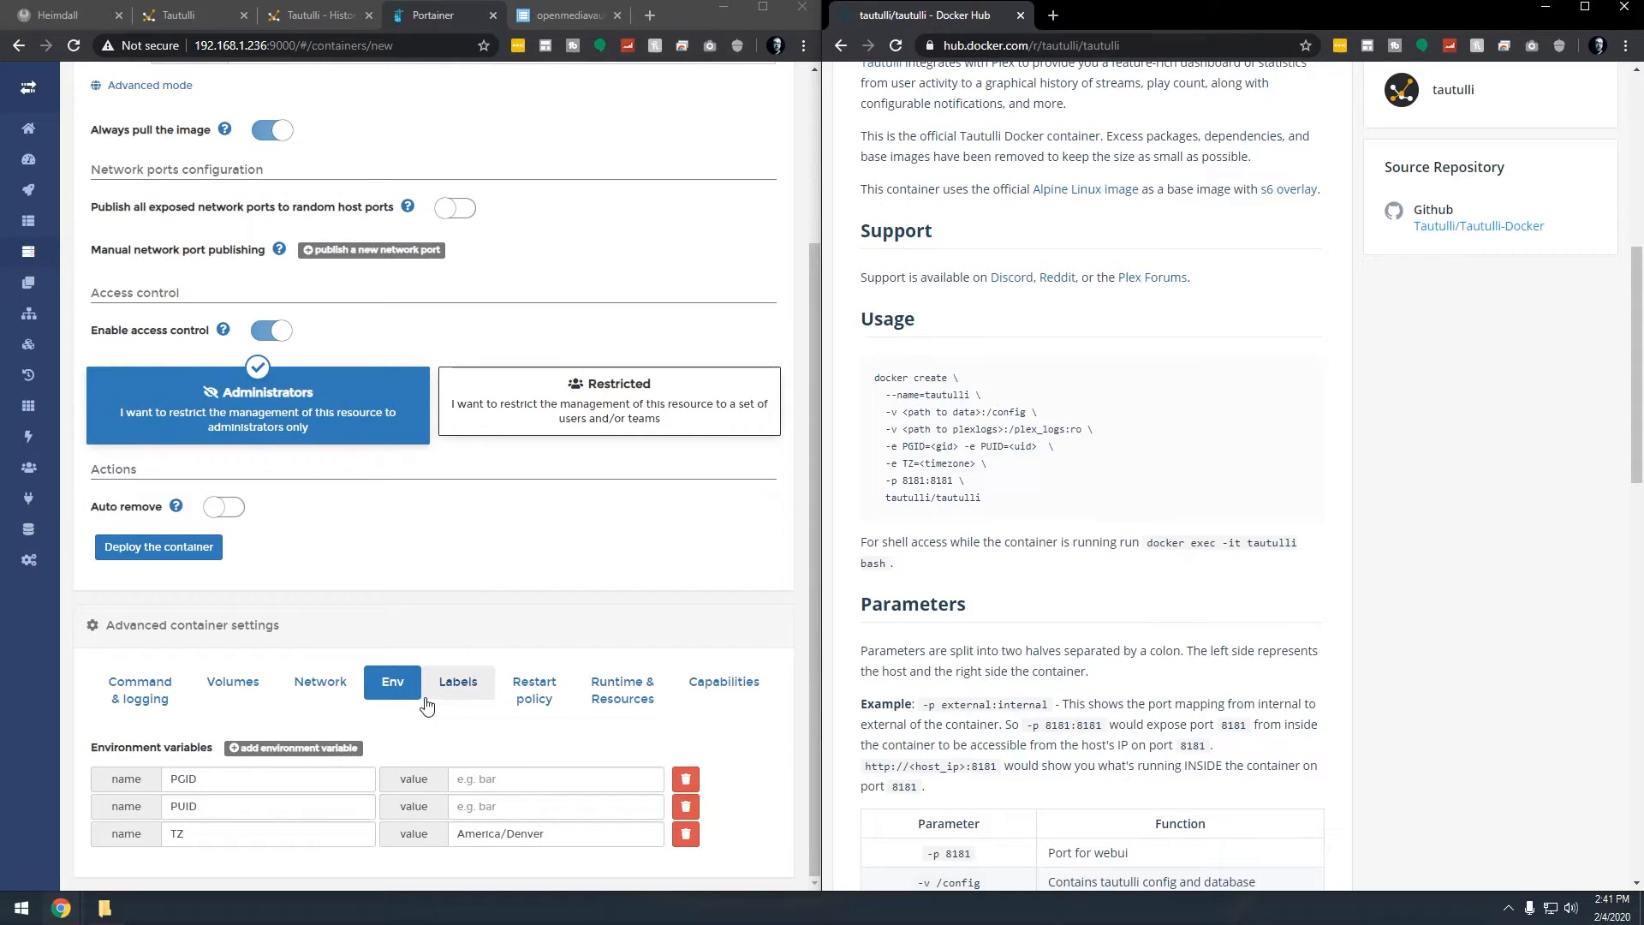
Step: Launch PuTTY and log into the server at 192.168.1.236 as root
{"action": "left_click", "coordinate": [22, 908]}
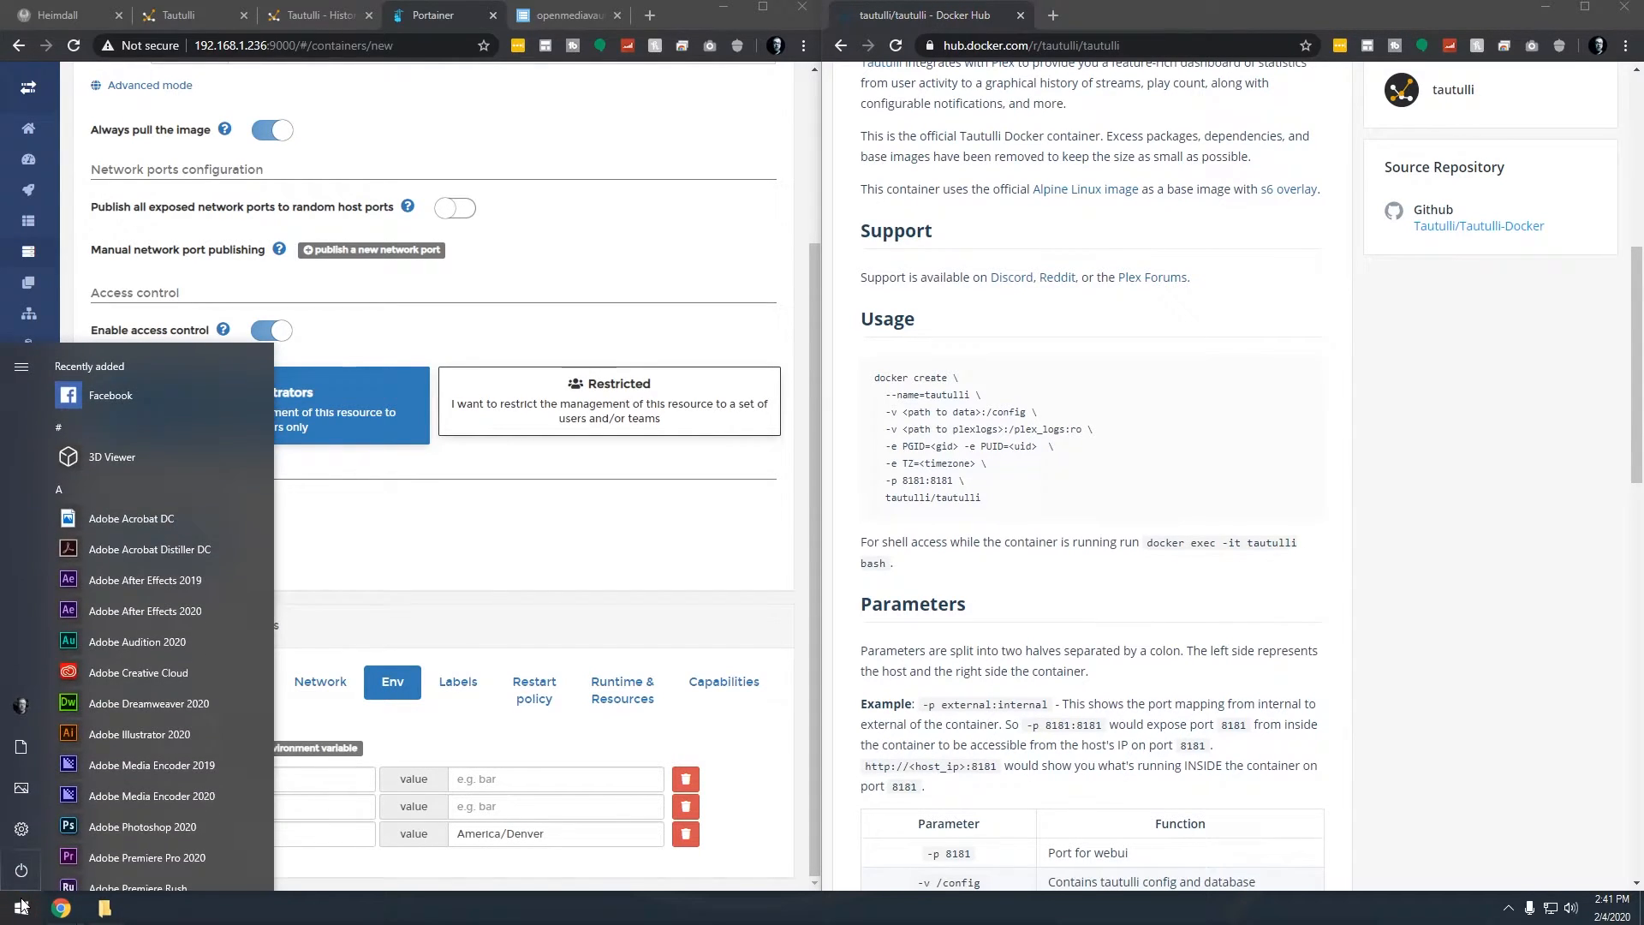
{"action": "left_click", "coordinate": [22, 908]}
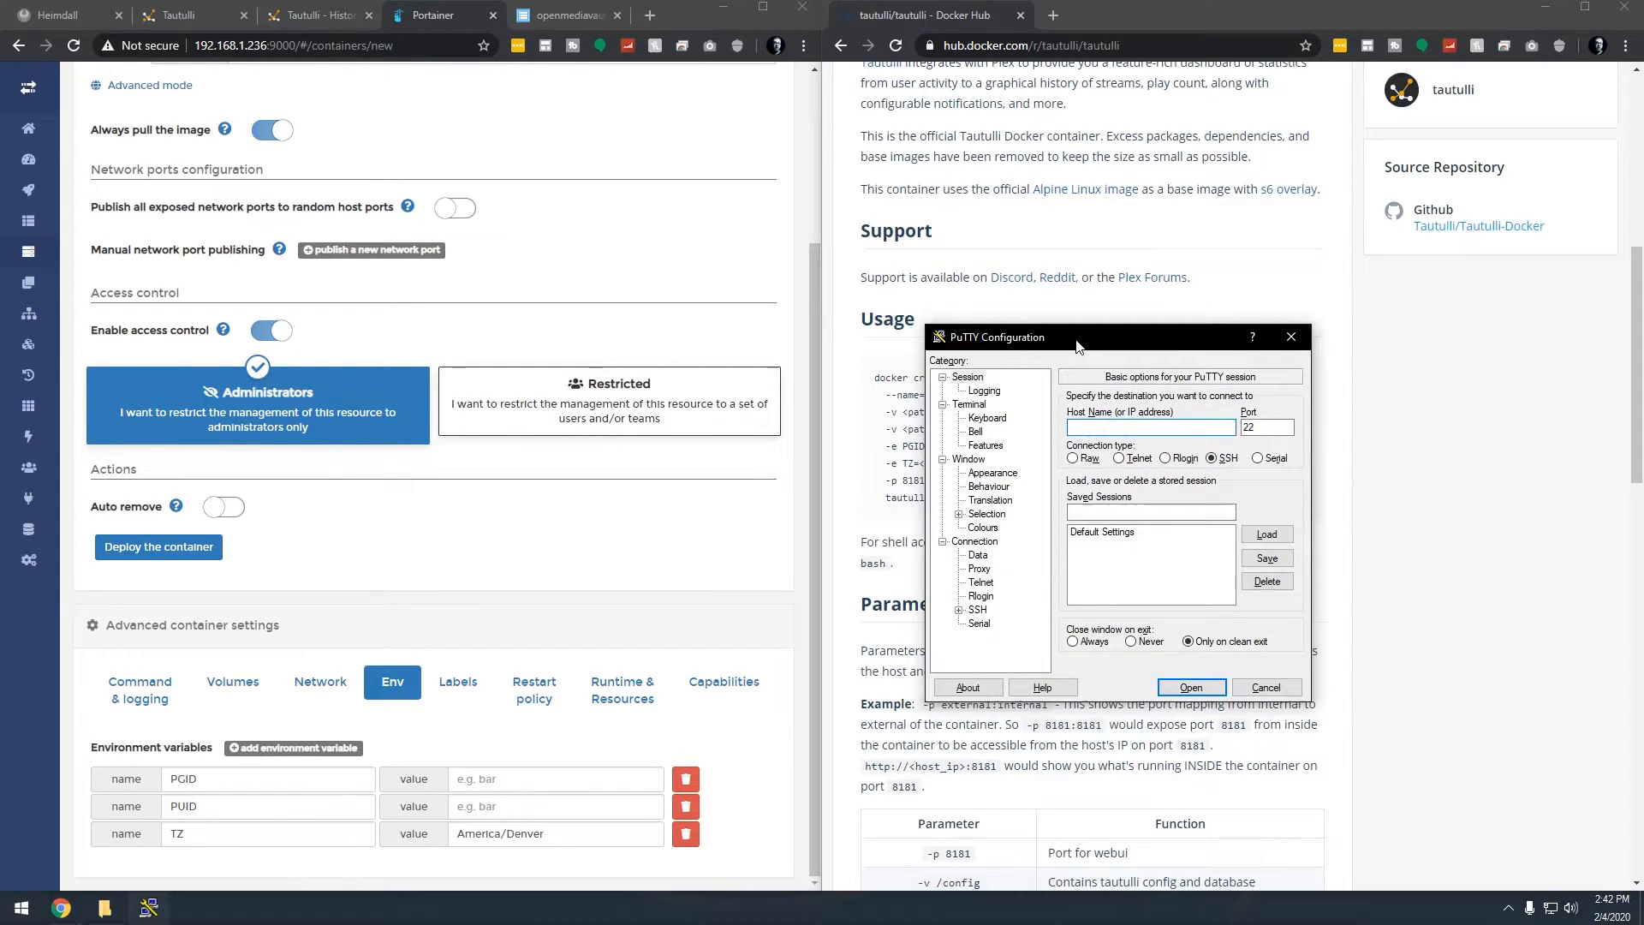
{"action": "type", "text": "192.168.1.236"}
{"action": "key", "text": "Return"}
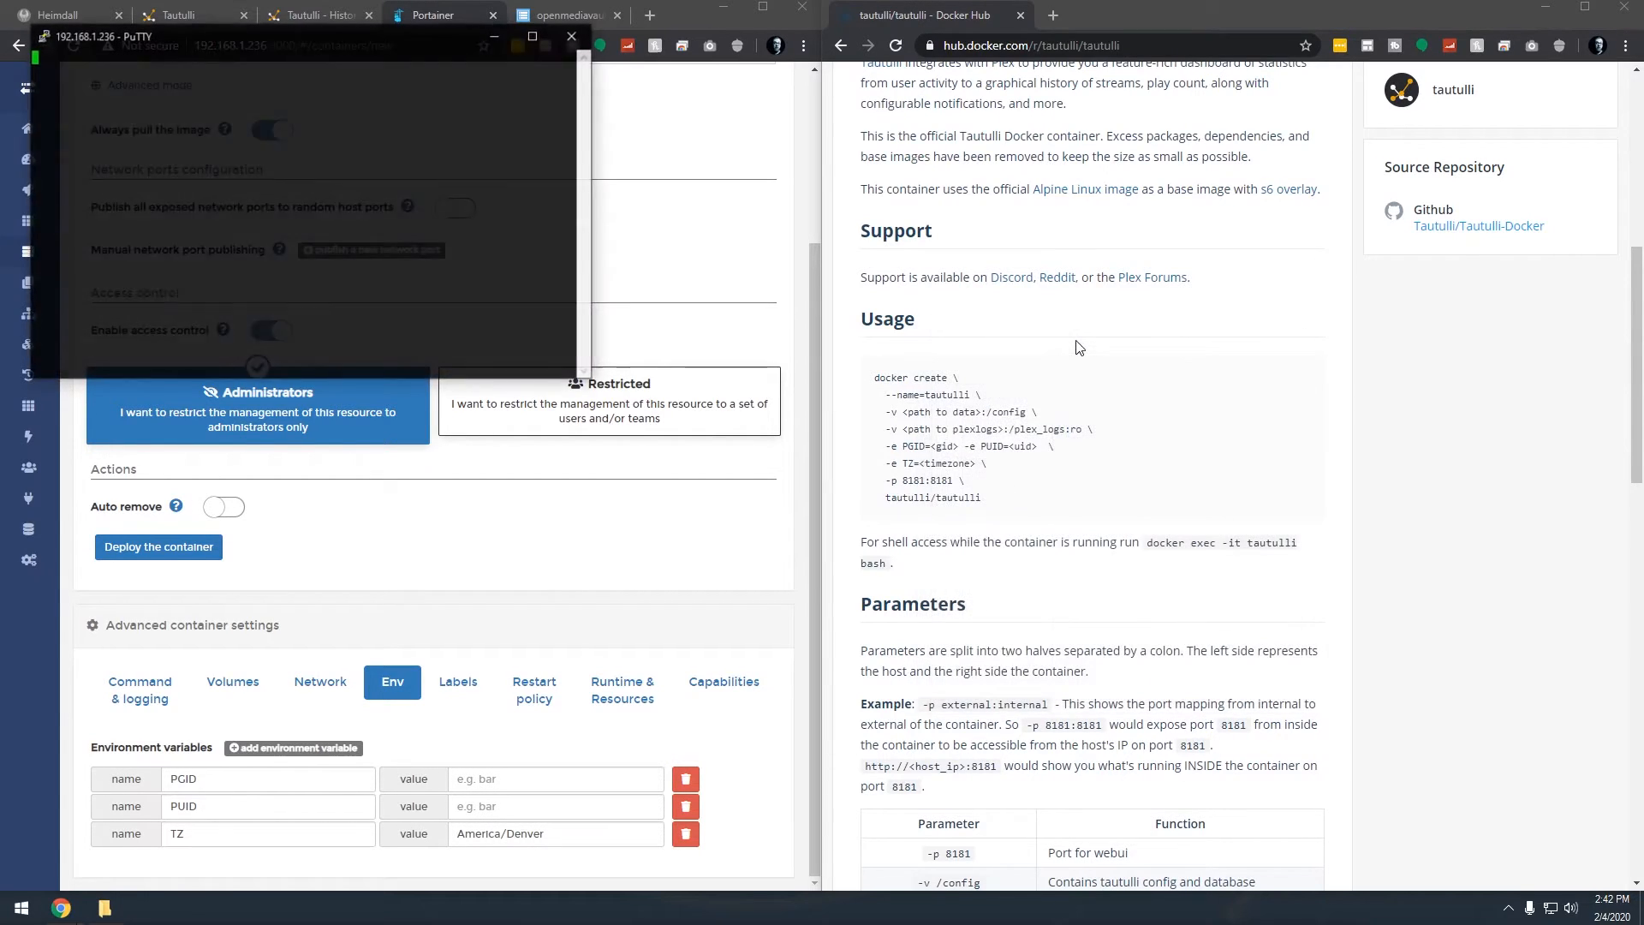
{"action": "type", "text": "root"}
{"action": "key", "text": "Return"}
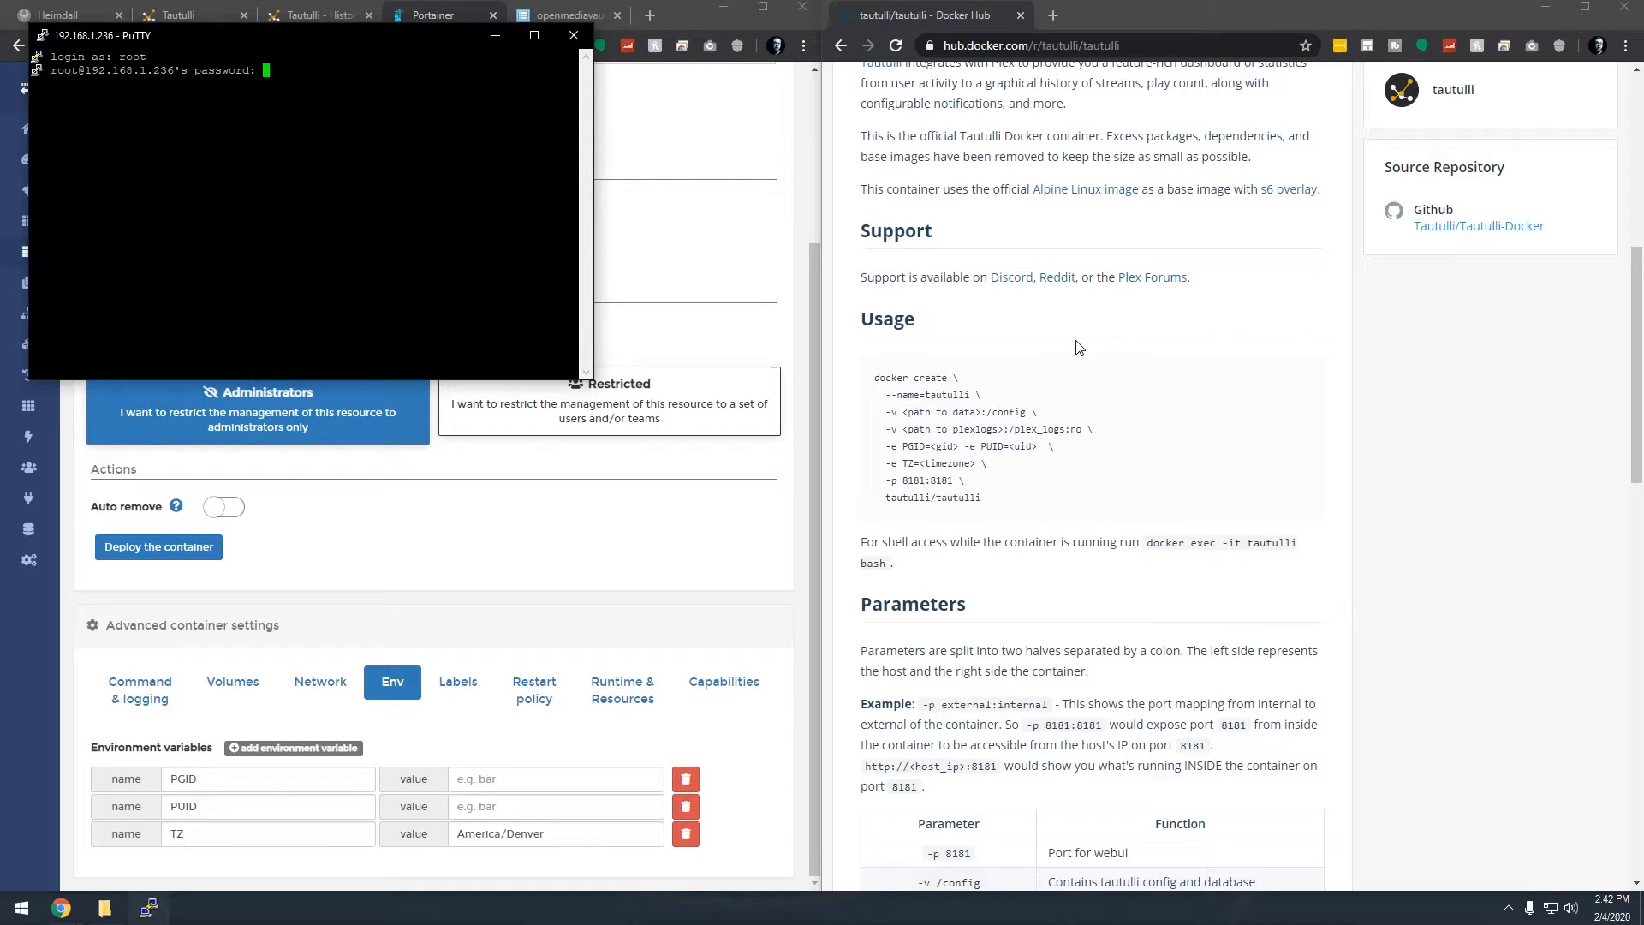
{"action": "key", "text": "Return"}
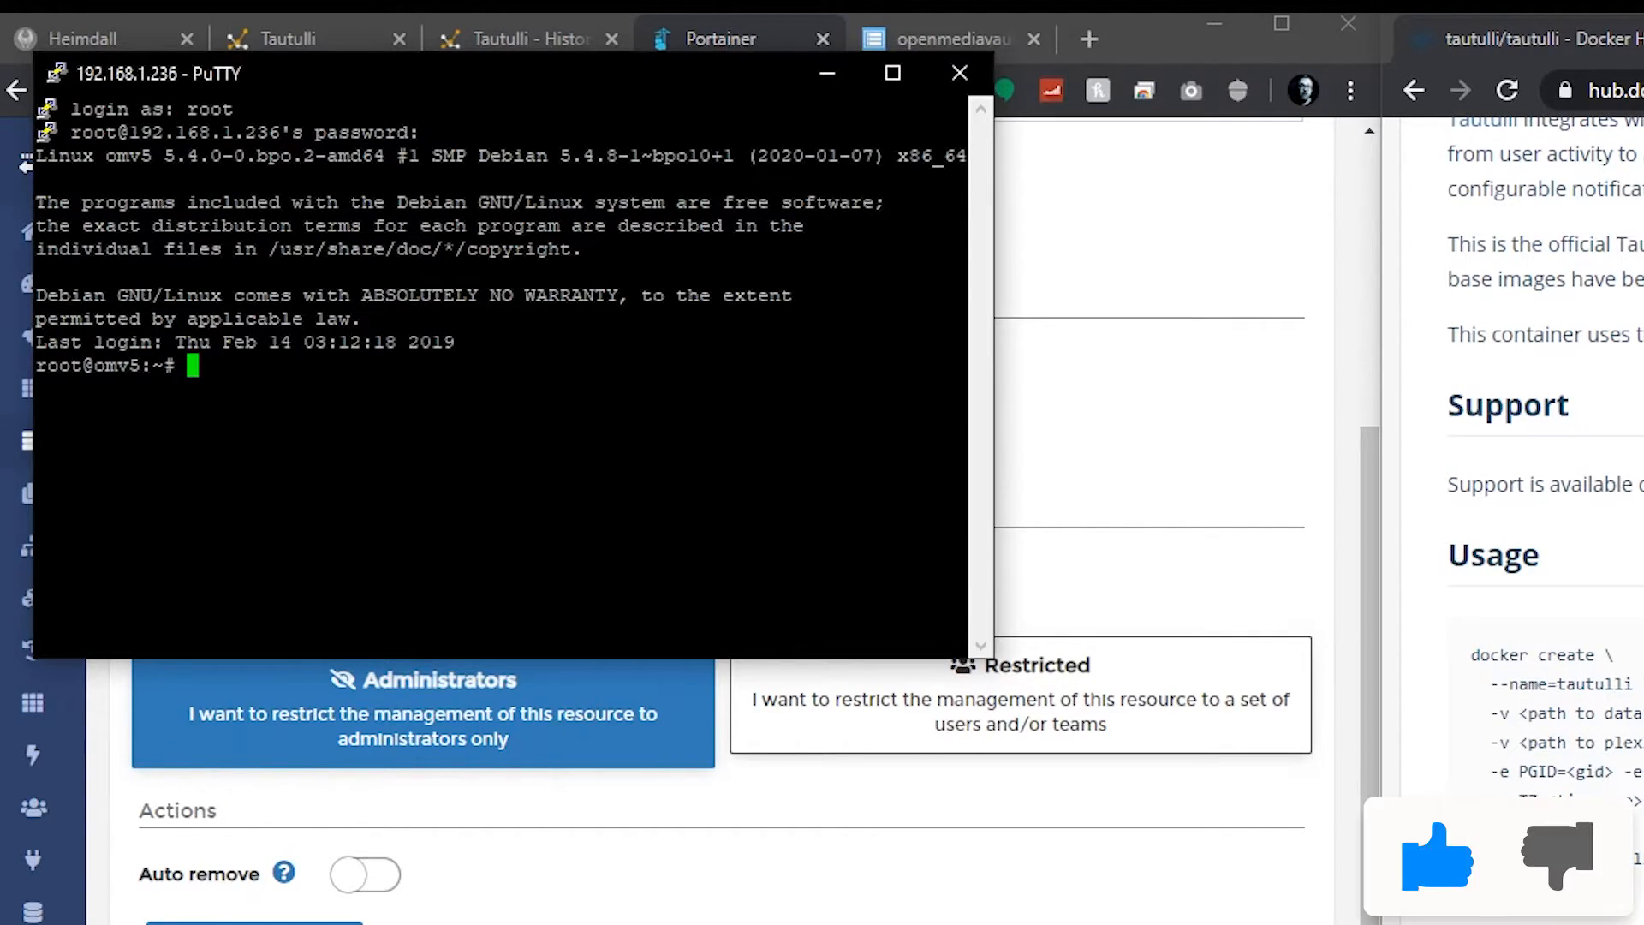
{"action": "type", "text": "id ada"}
Step: Run 'id admin' to find the admin user's uid 998 and gid 100
{"action": "key", "text": "BackSpace"}
{"action": "type", "text": "m"}
{"action": "type", "text": "in"}
{"action": "key", "text": "Return"}
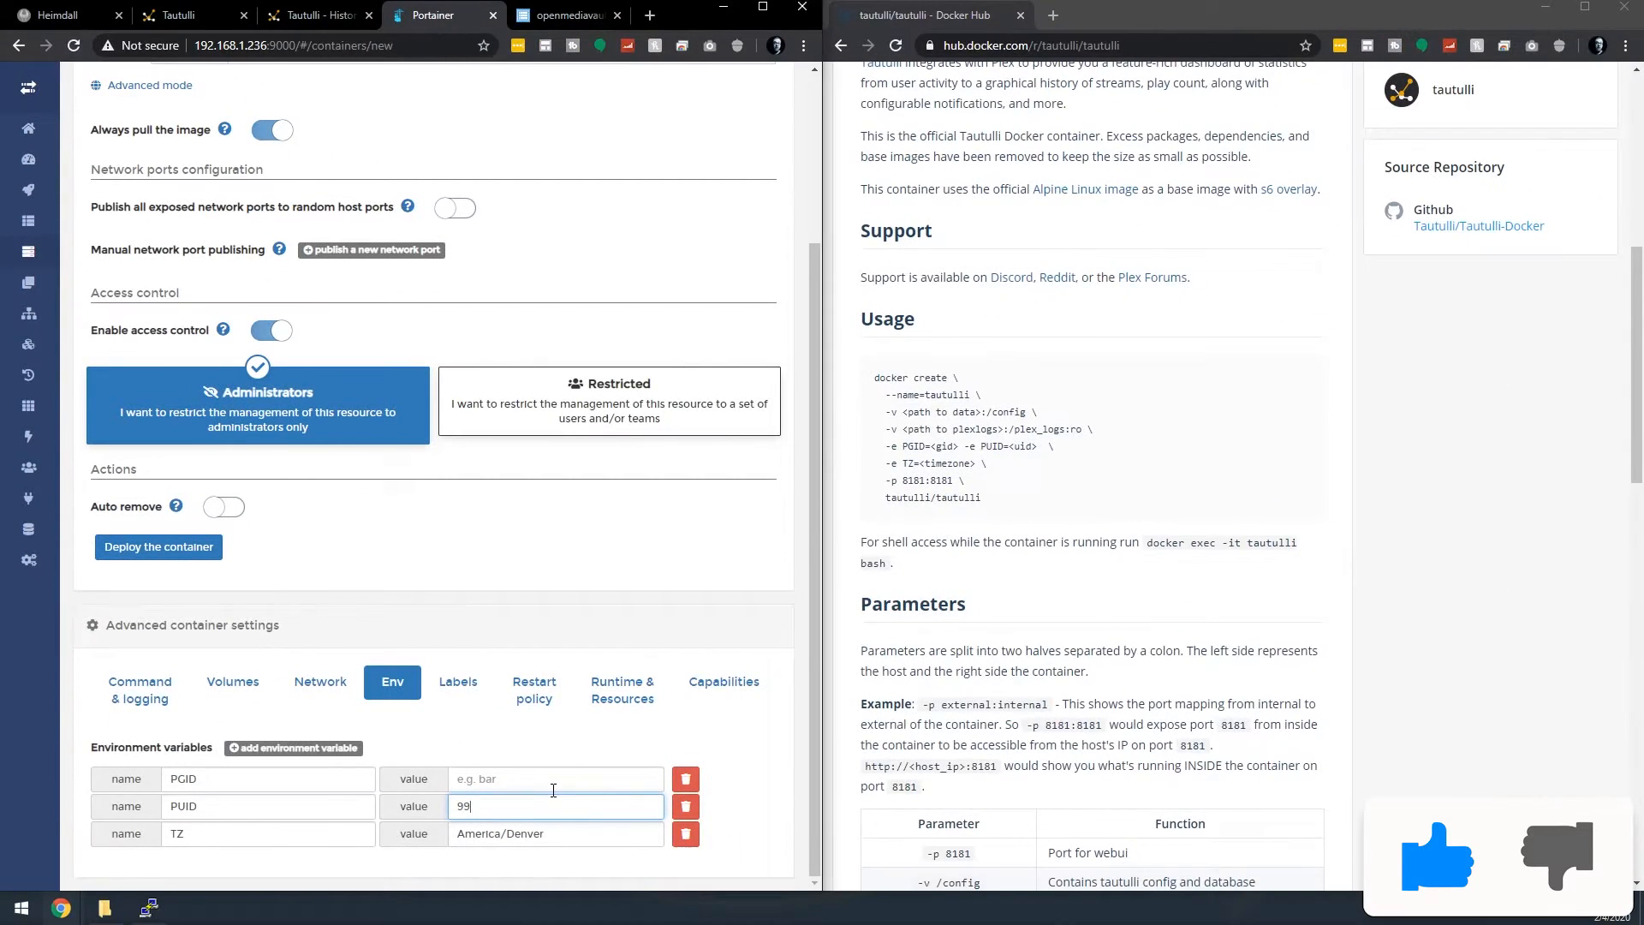
{"action": "type", "text": "8"}
Step: Fill in PUID 998 and PGID 100 for the tautulli container
{"action": "key", "text": "shift+Tab"}
{"action": "key", "text": "shift+Tab"}
{"action": "key", "text": "shift+Tab"}
{"action": "type", "text": "100"}
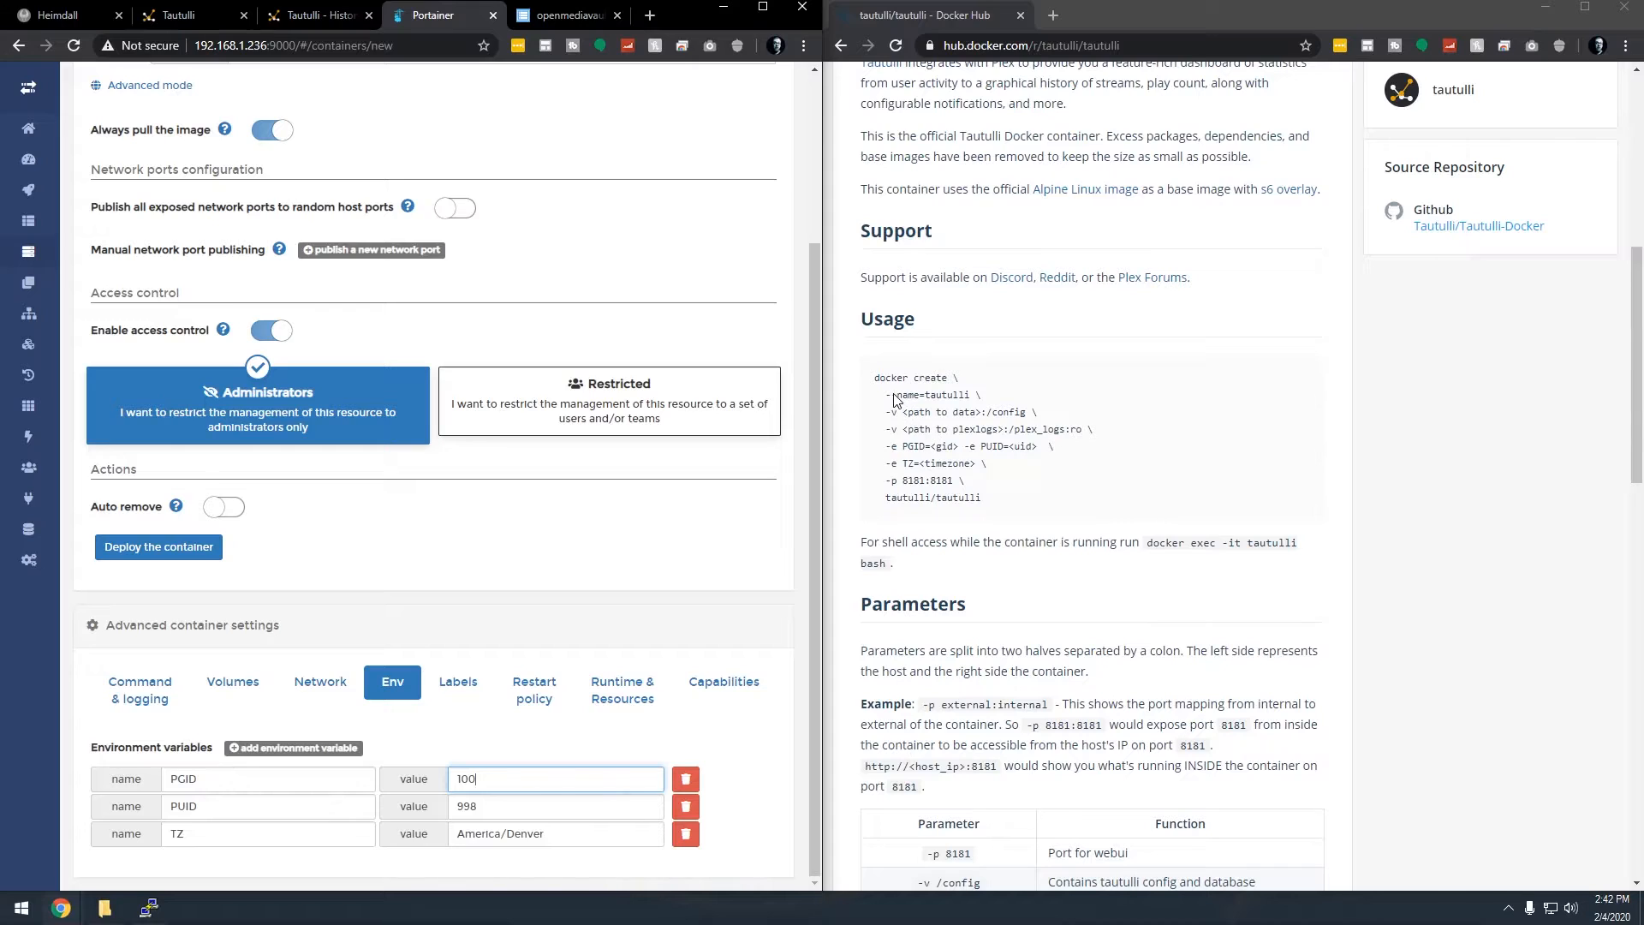
{"action": "left_click_drag", "start_coordinate": [895, 399], "coordinate": [1010, 476]}
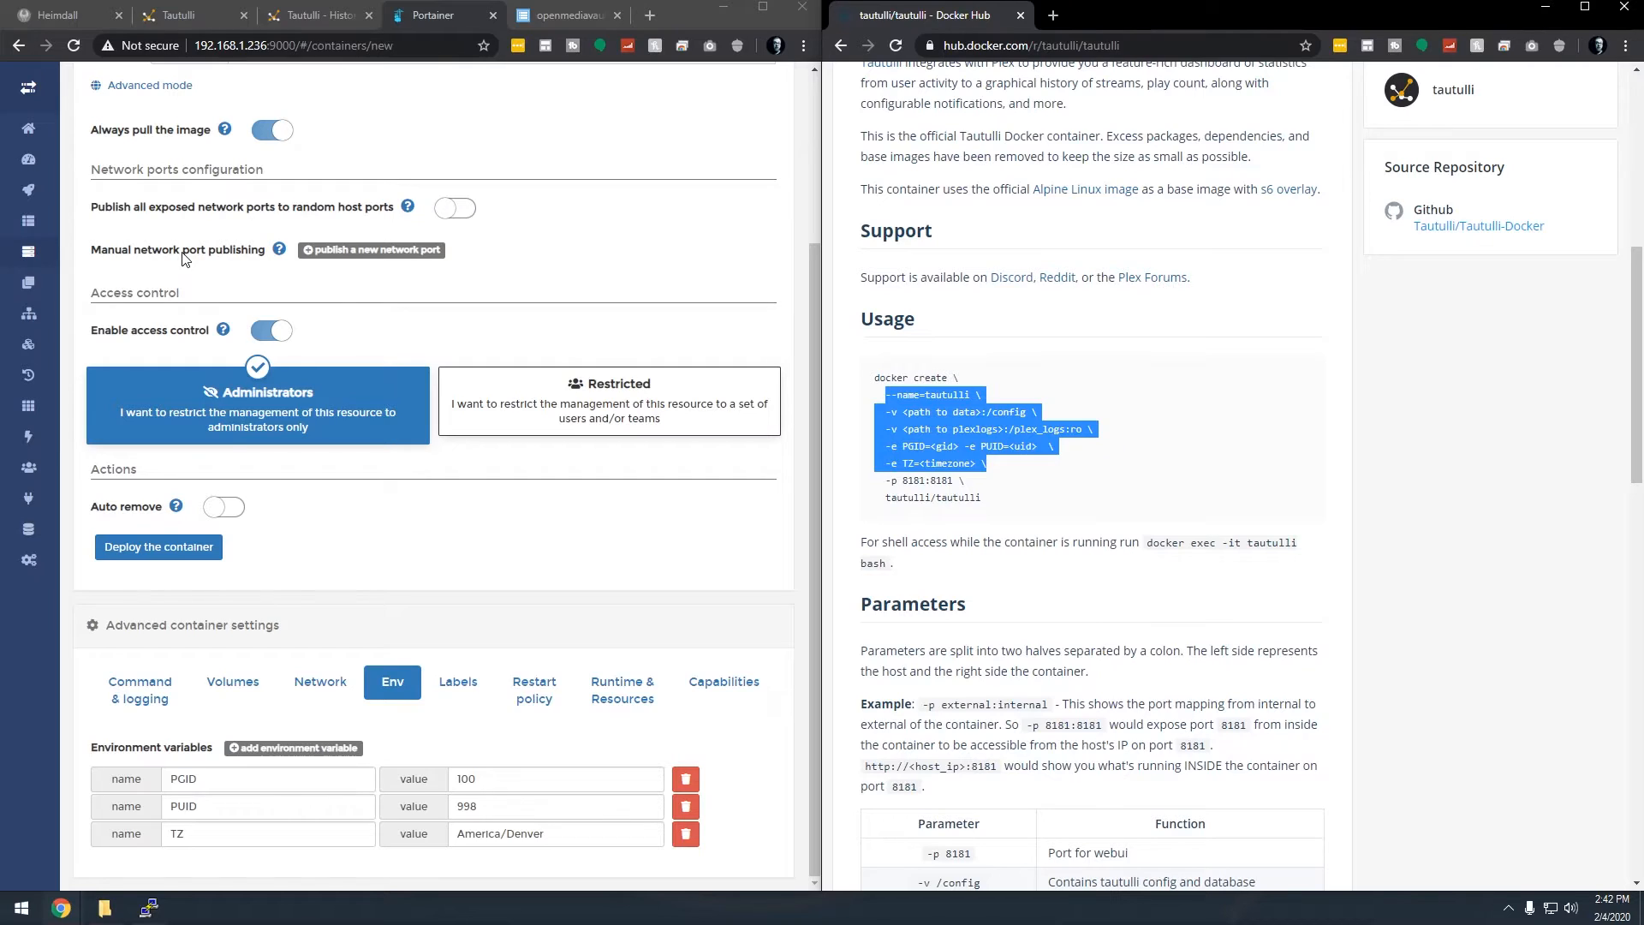
Step: Publish host port 8181 to container port 8181 and deploy the container
{"action": "left_click", "coordinate": [344, 256]}
{"action": "left_click", "coordinate": [250, 260]}
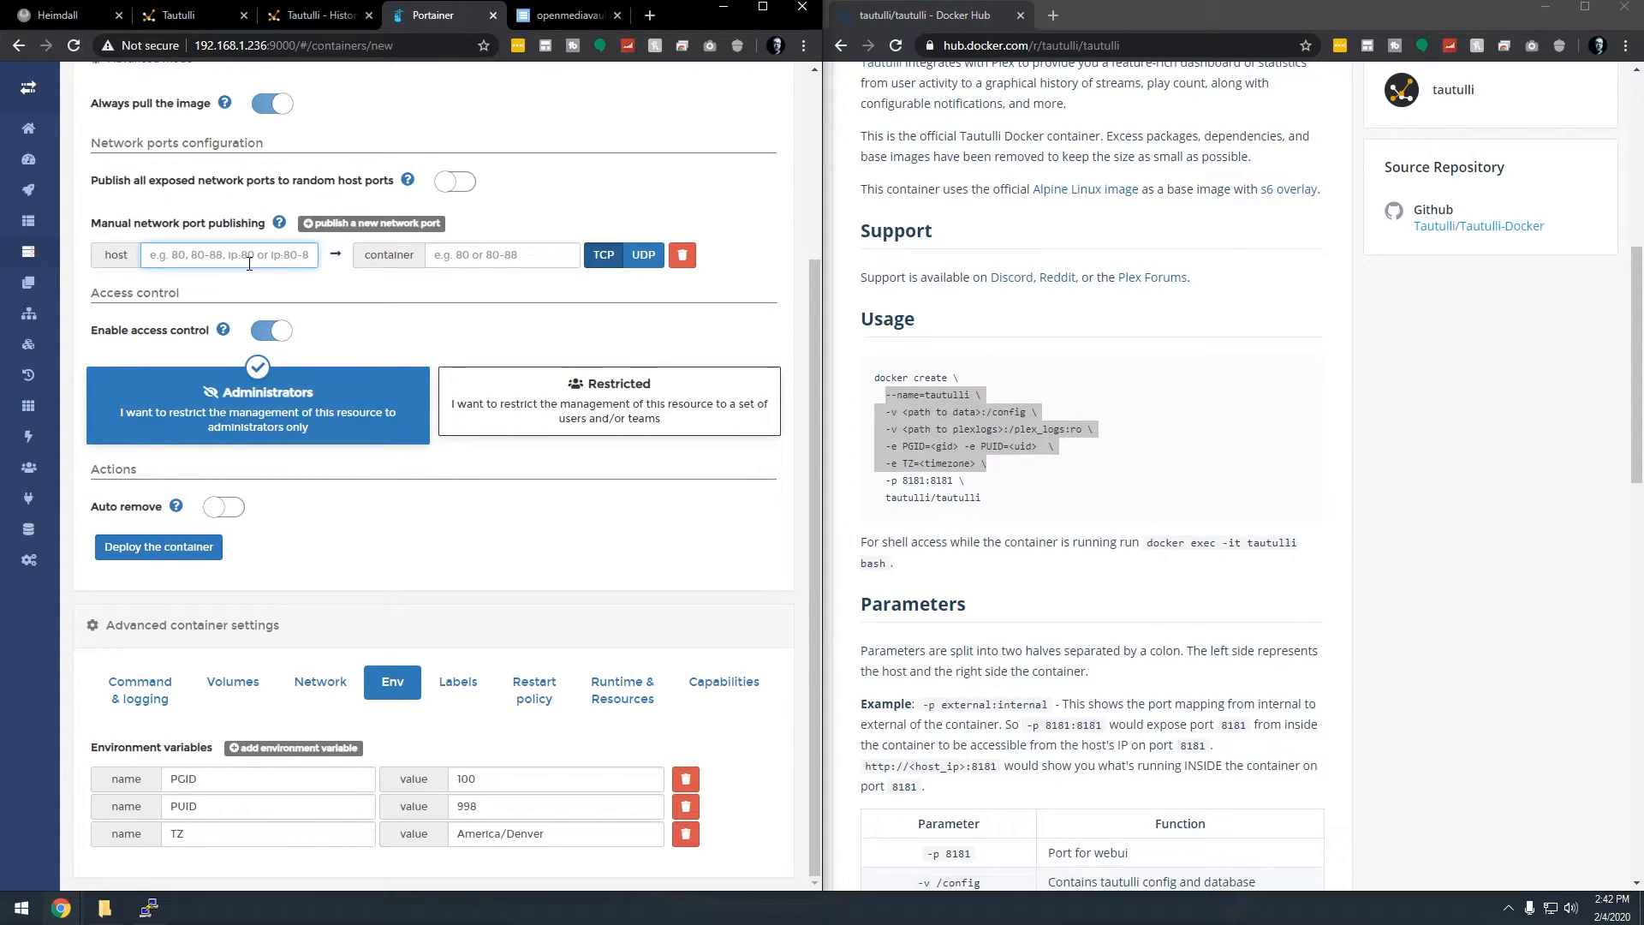
{"action": "type", "text": "8181"}
{"action": "key", "text": "Tab"}
{"action": "type", "text": "8"}
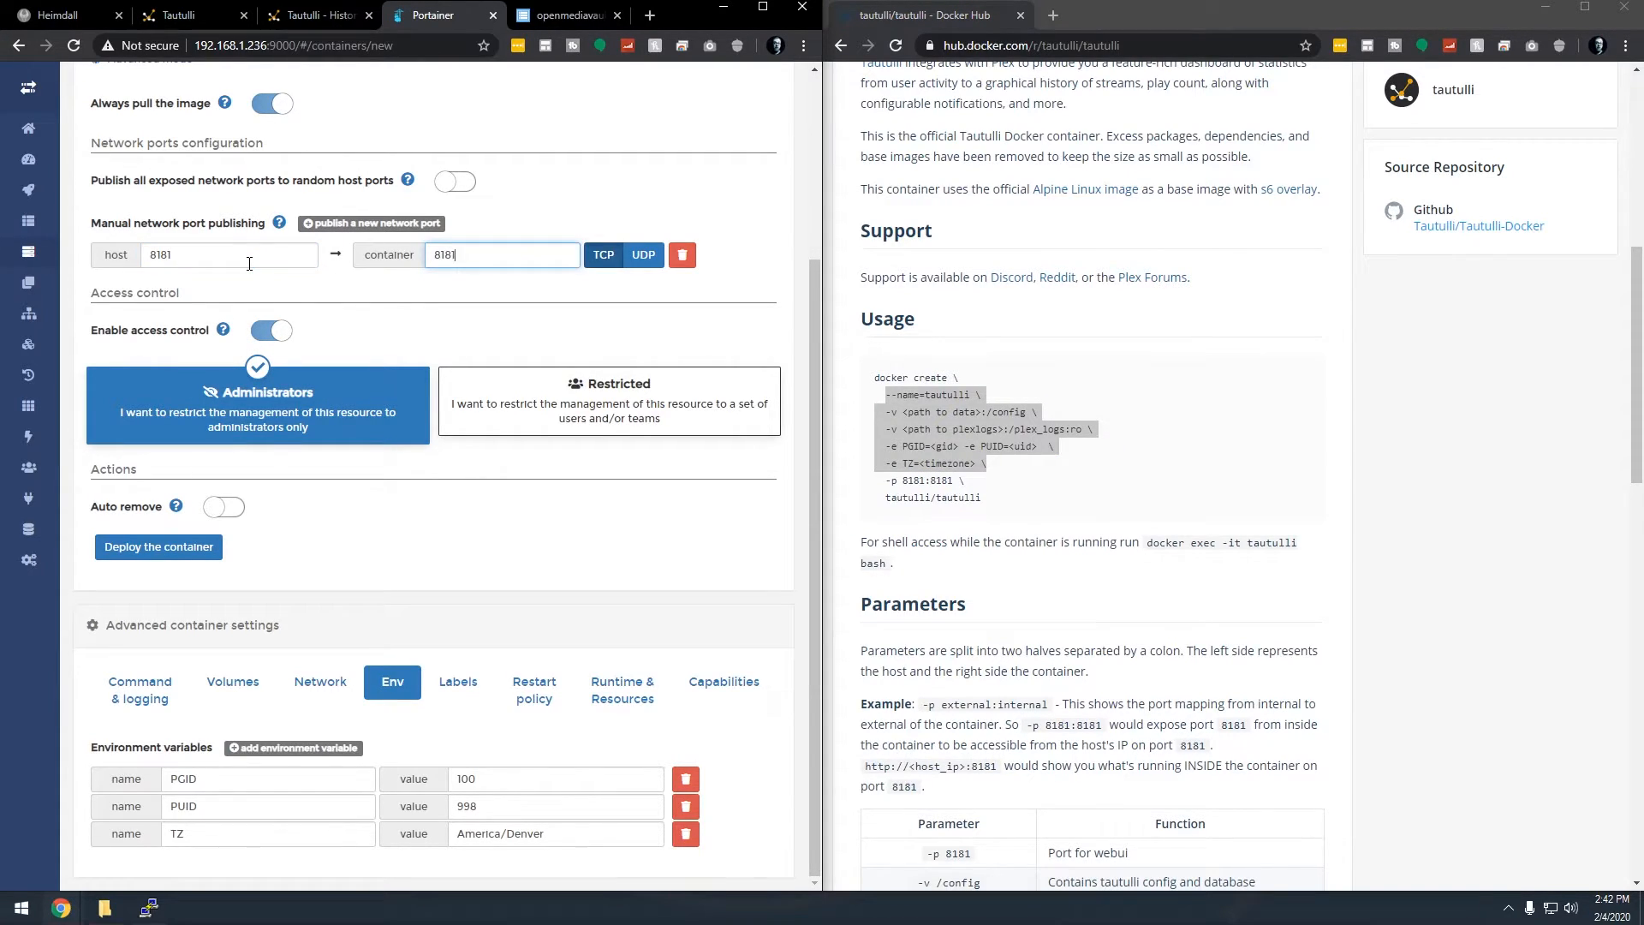
{"action": "scroll", "coordinate": [373, 442], "scroll_direction": "up", "scroll_amount": 2}
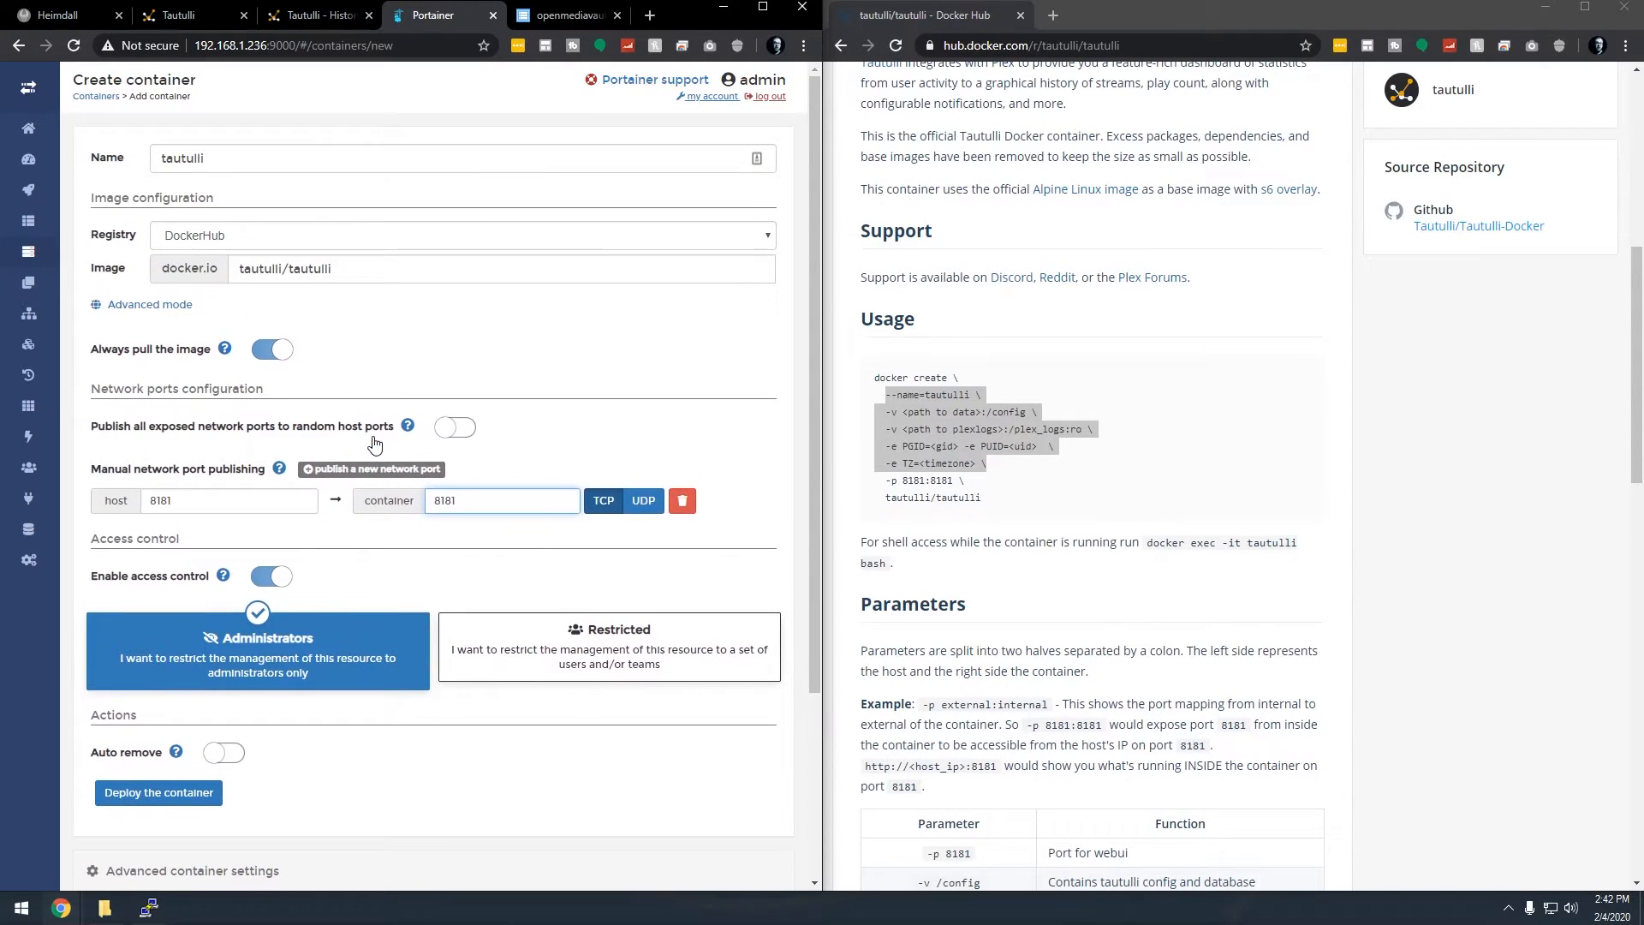
{"action": "scroll", "coordinate": [359, 543], "scroll_direction": "down", "scroll_amount": 2}
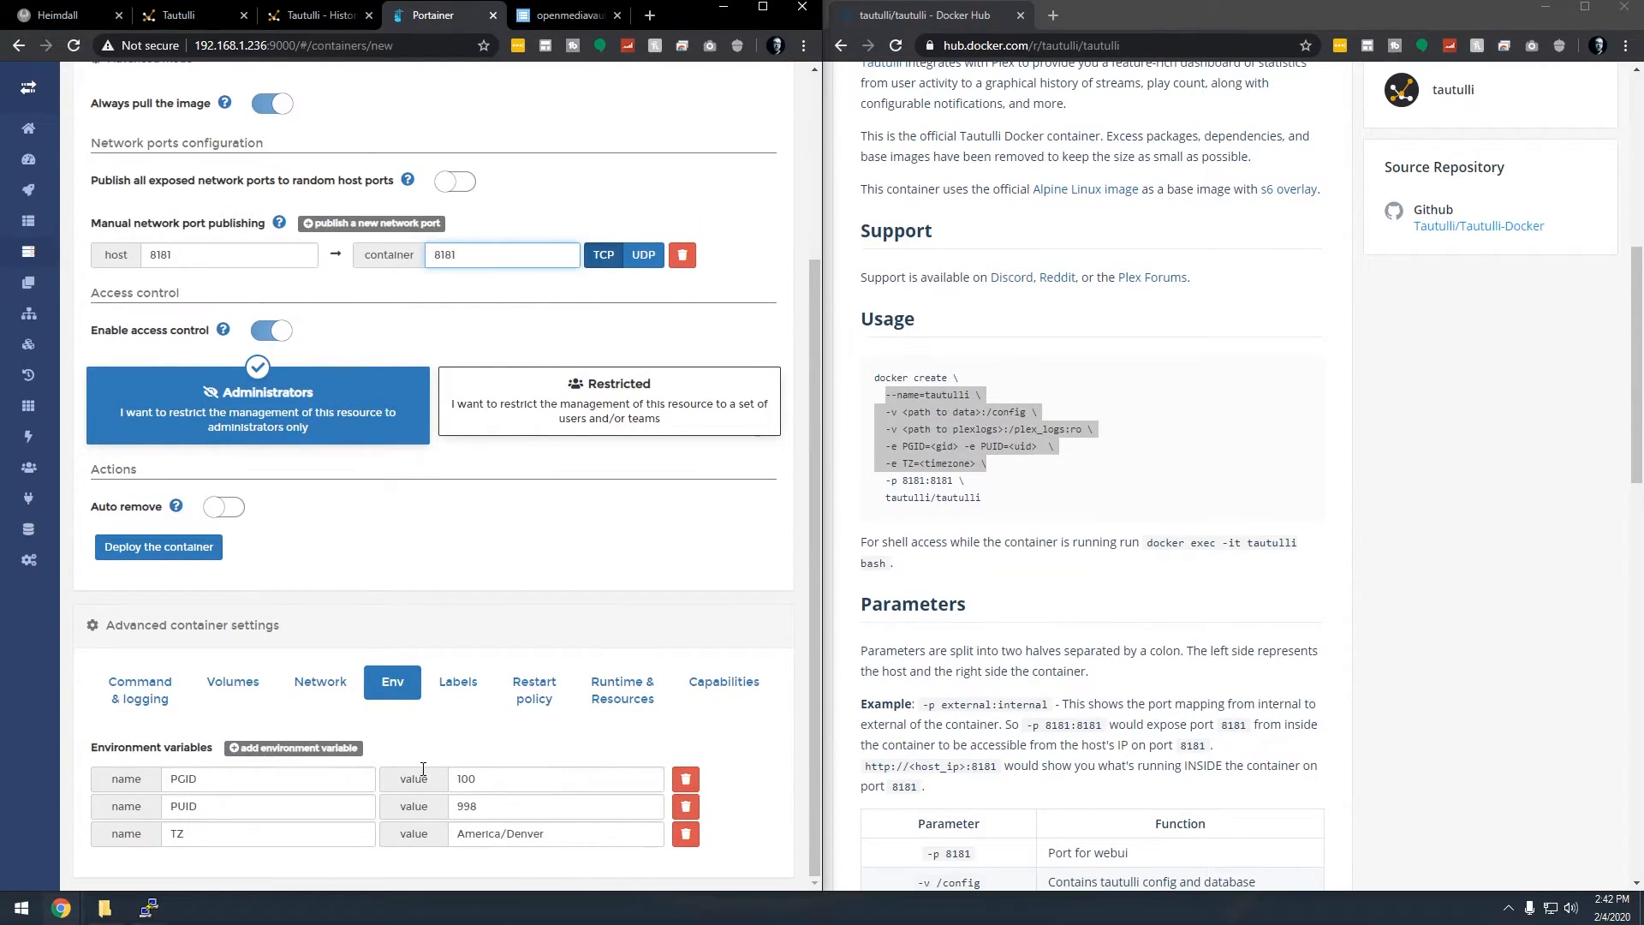
{"action": "left_click", "coordinate": [176, 550]}
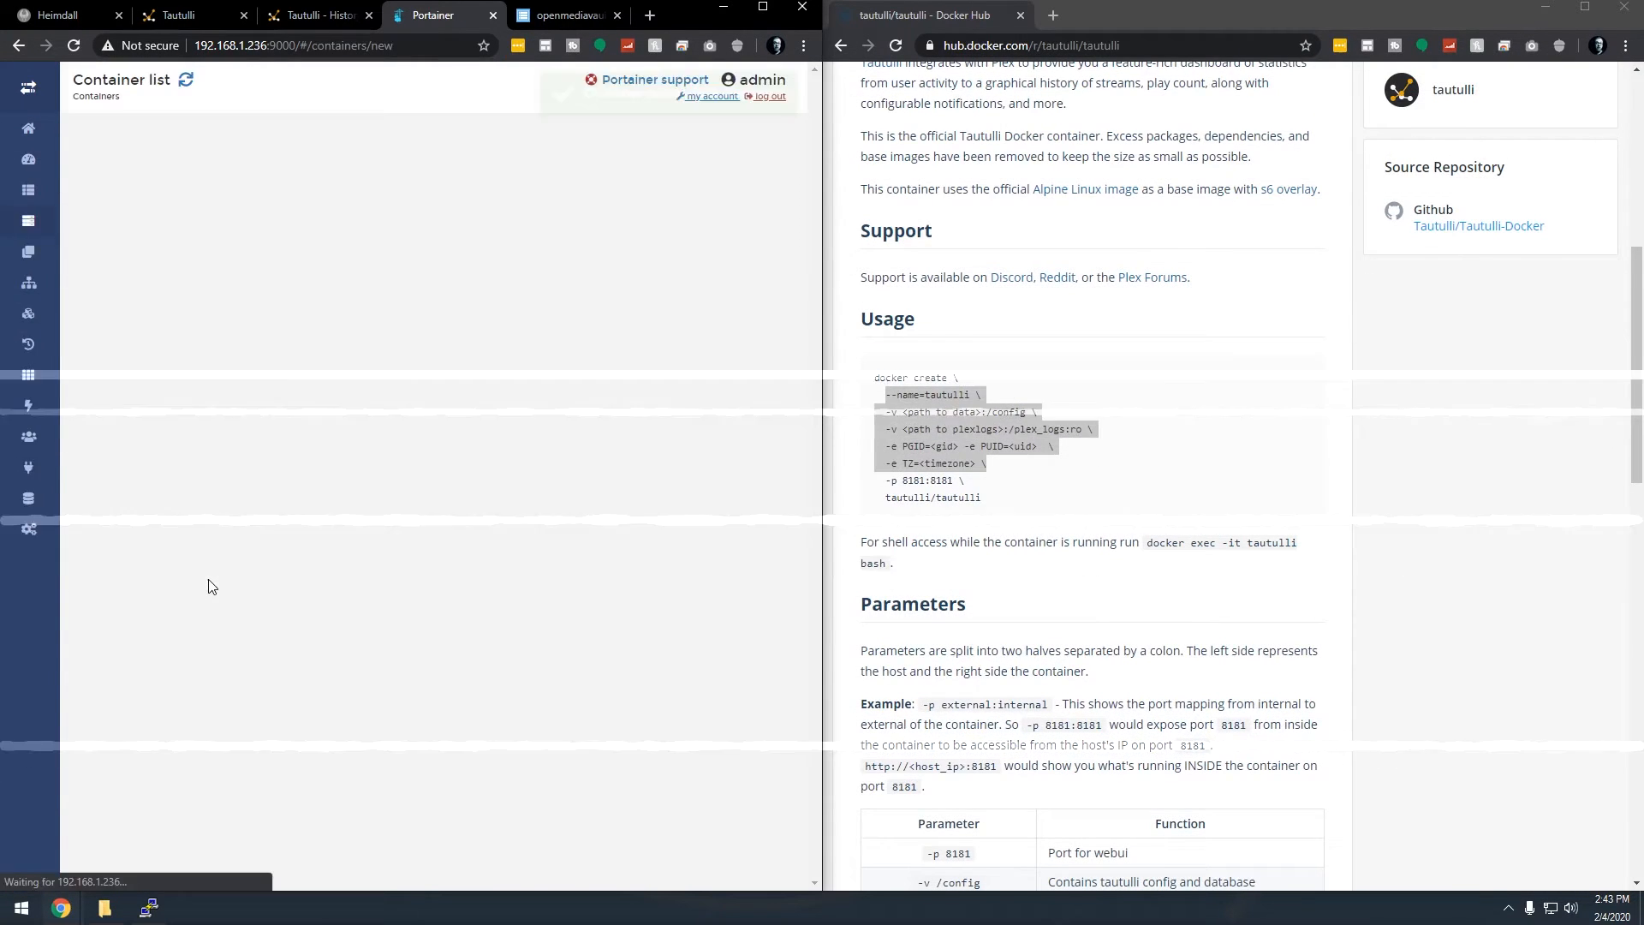
{"action": "mouse_move", "coordinate": [215, 491]}
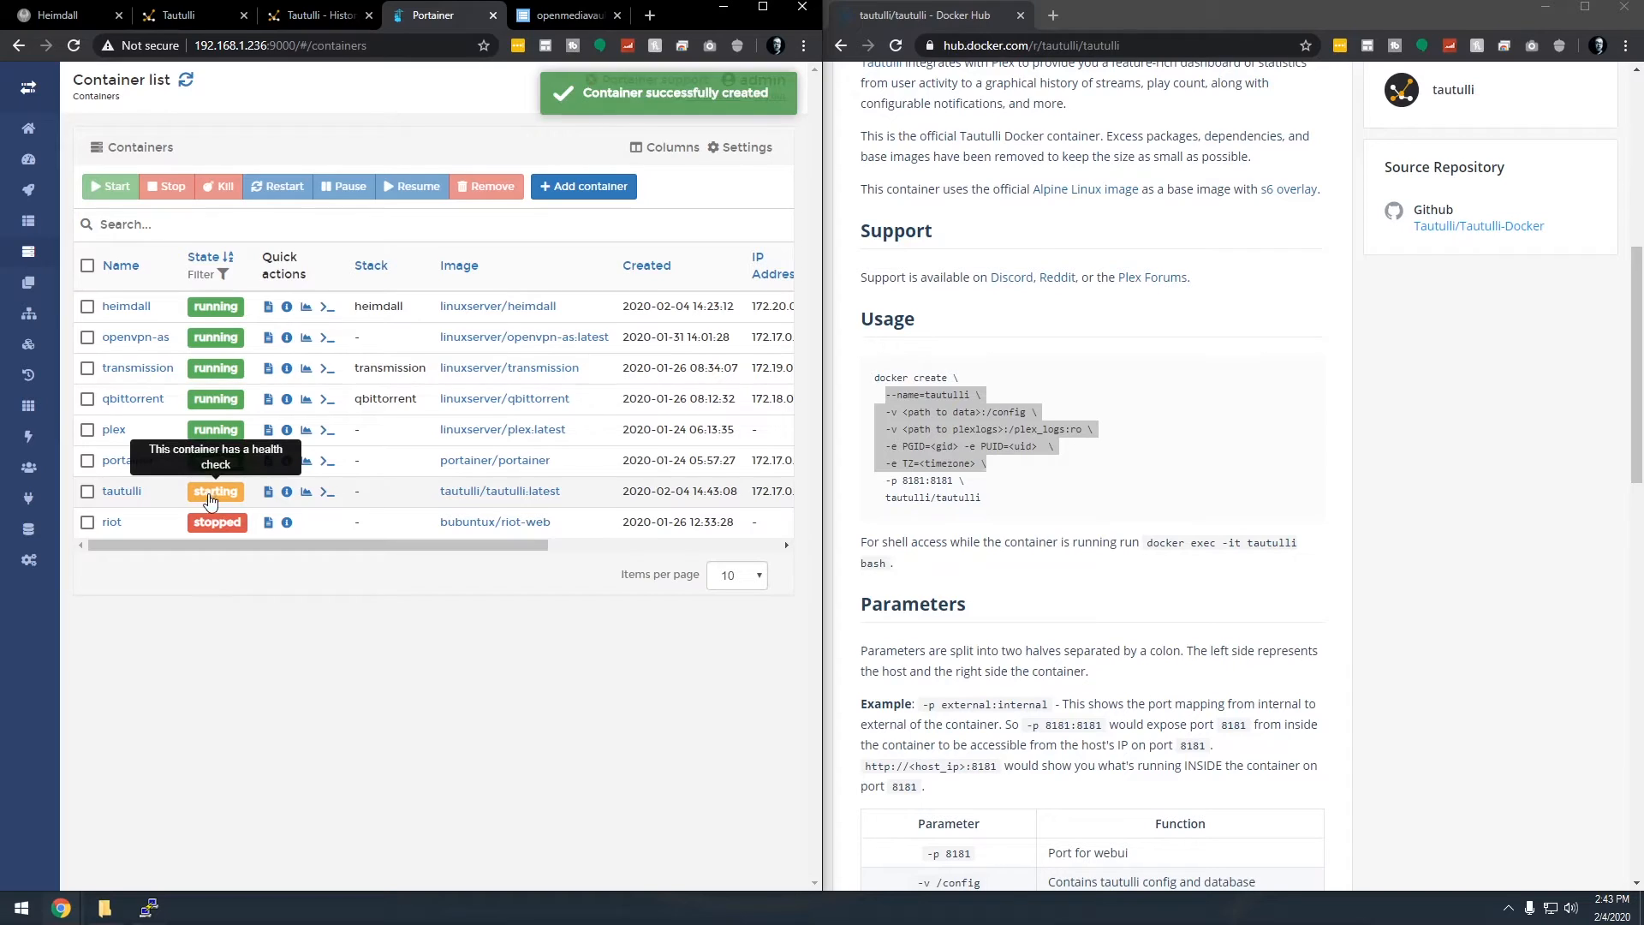
Step: View the tautulli container's logs showing uid 998/gid 100, web server on 8181 and 'Tautulli is ready!'
{"action": "left_click", "coordinate": [269, 493]}
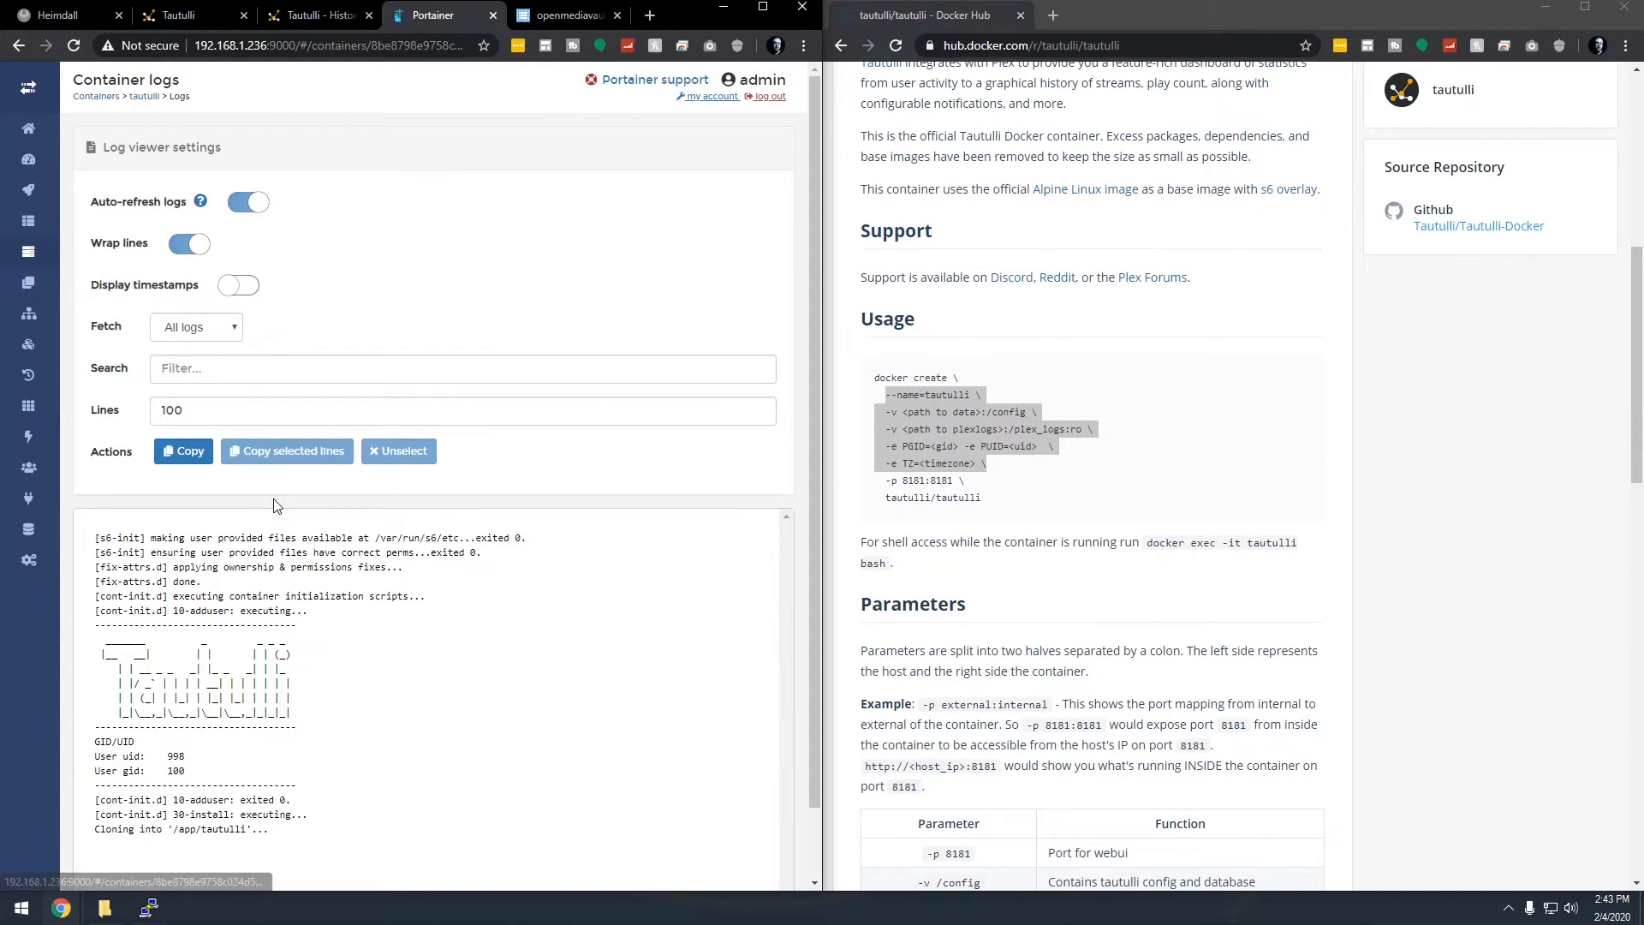
{"action": "scroll", "coordinate": [342, 600], "scroll_direction": "down", "scroll_amount": 1}
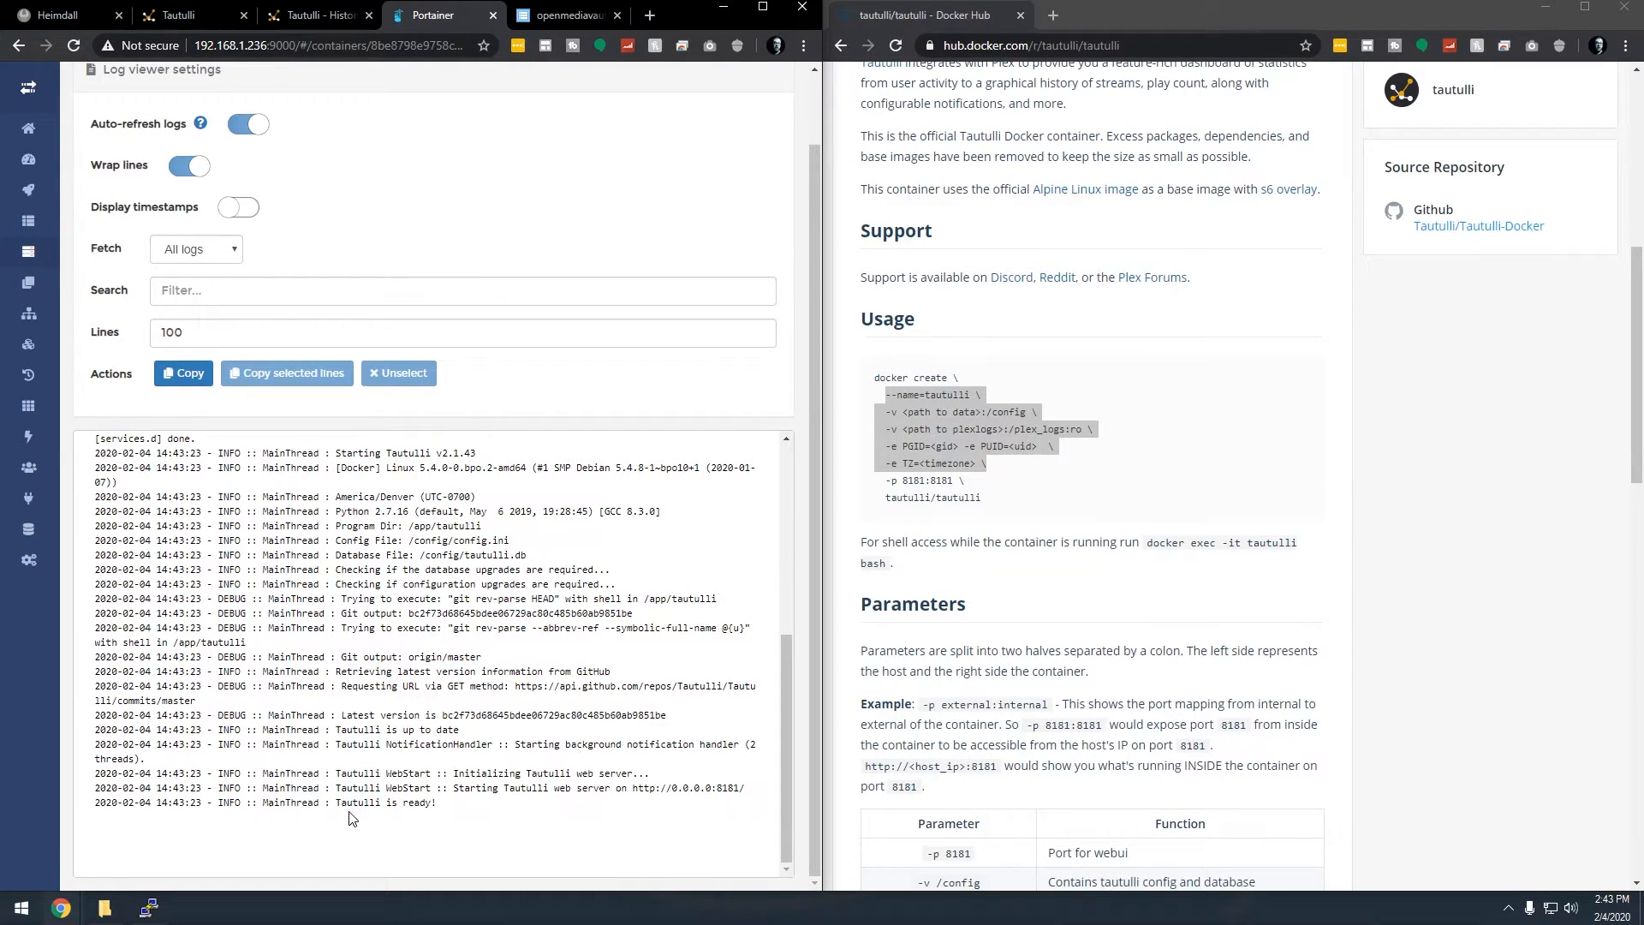
Step: Load Tautulli's web interface at the server IP on port 8181, leaving the openmediavault page, maximized
{"action": "left_click", "coordinate": [566, 15]}
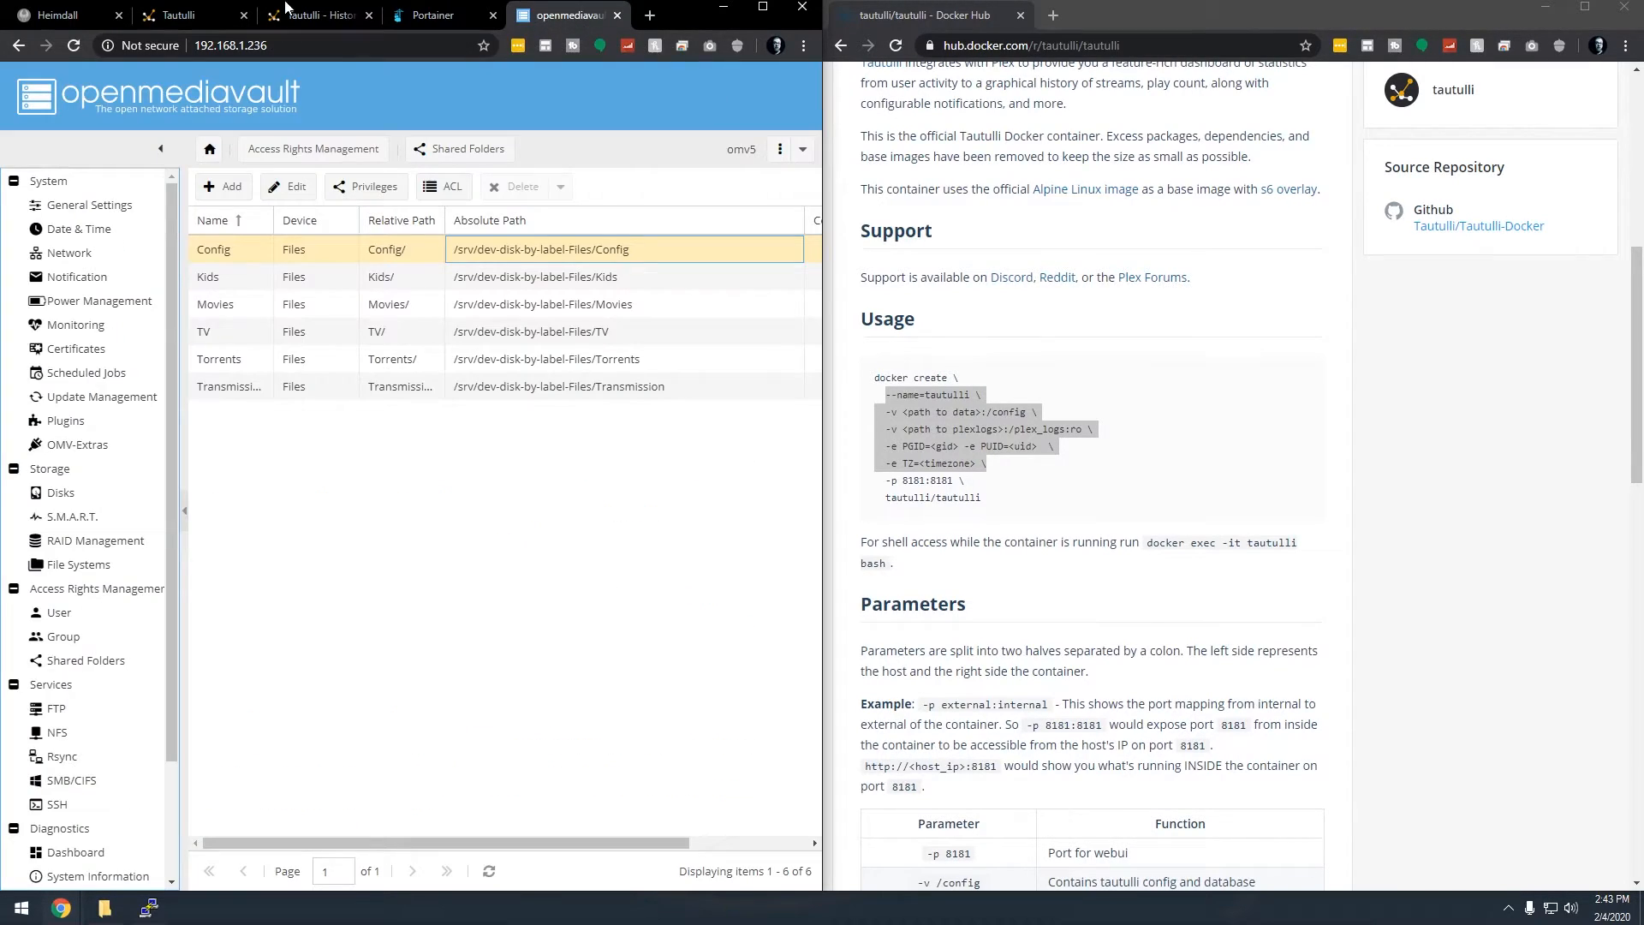
{"action": "type", "text": ":"}
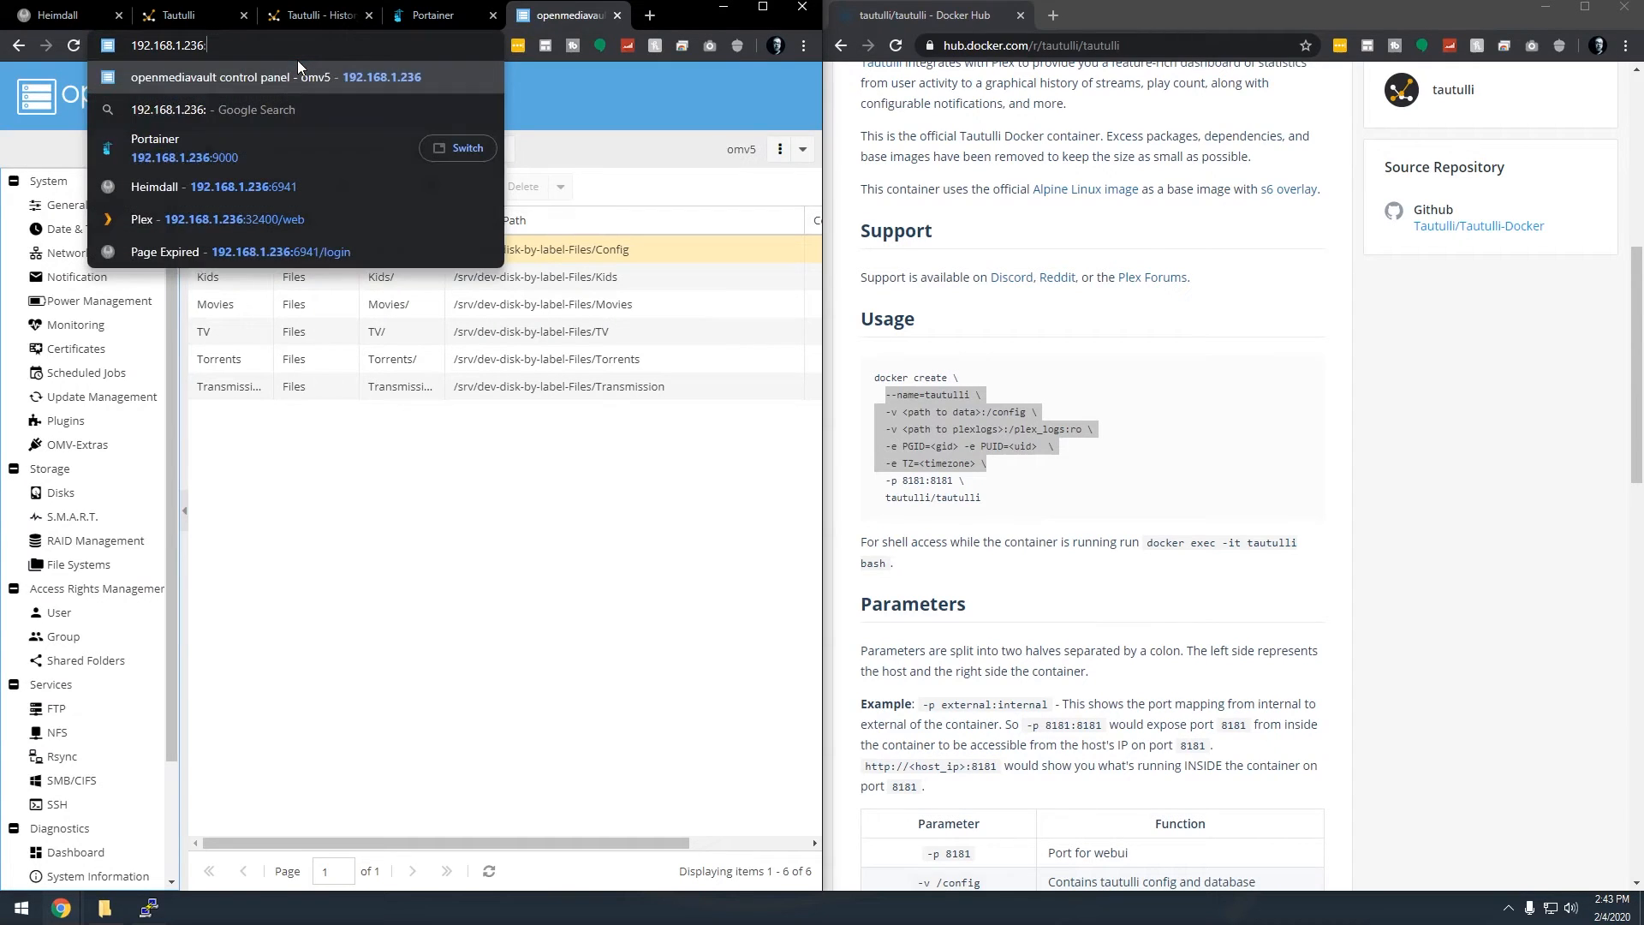
{"action": "type", "text": "8"}
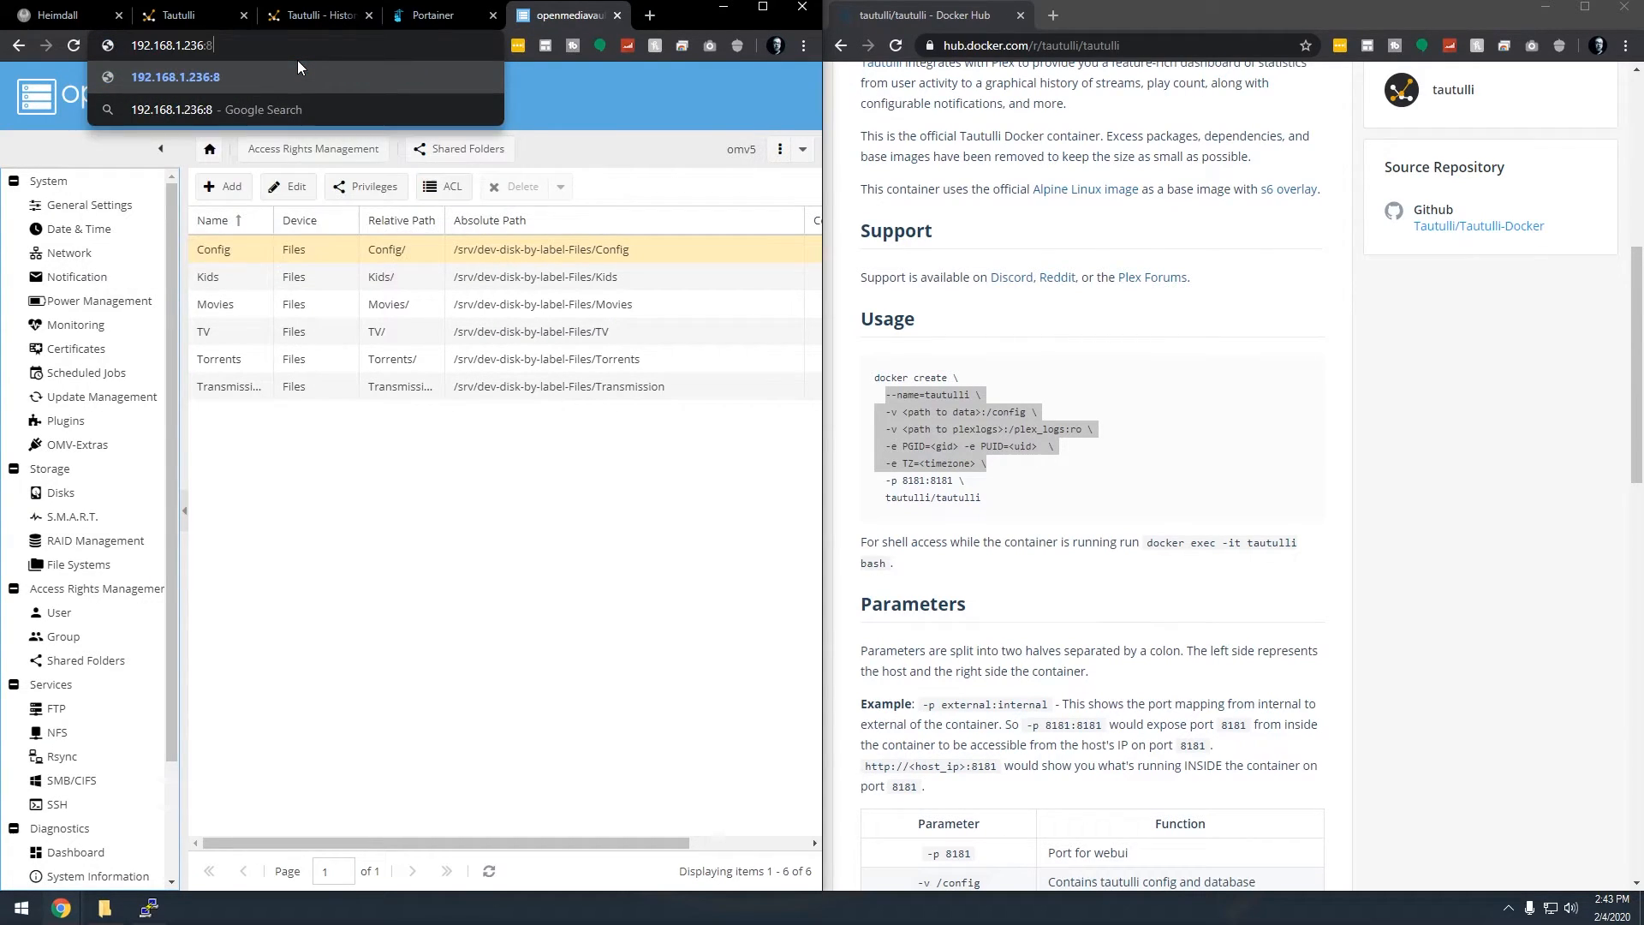
{"action": "type", "text": "181"}
{"action": "key", "text": "Return"}
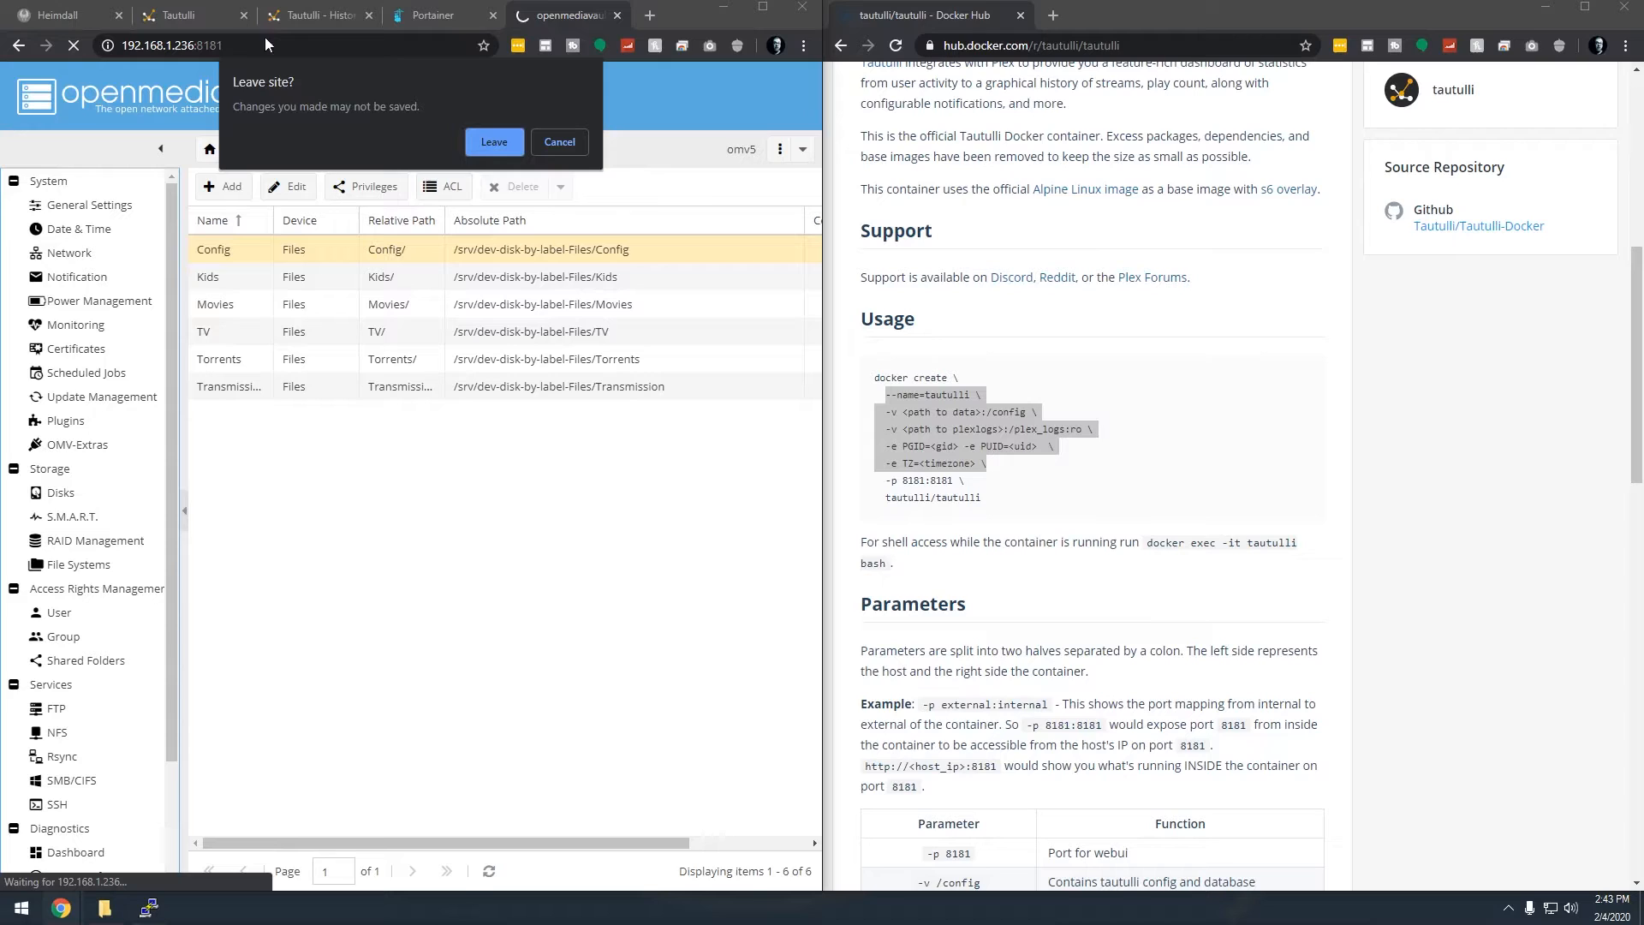
{"action": "left_click", "coordinate": [482, 143]}
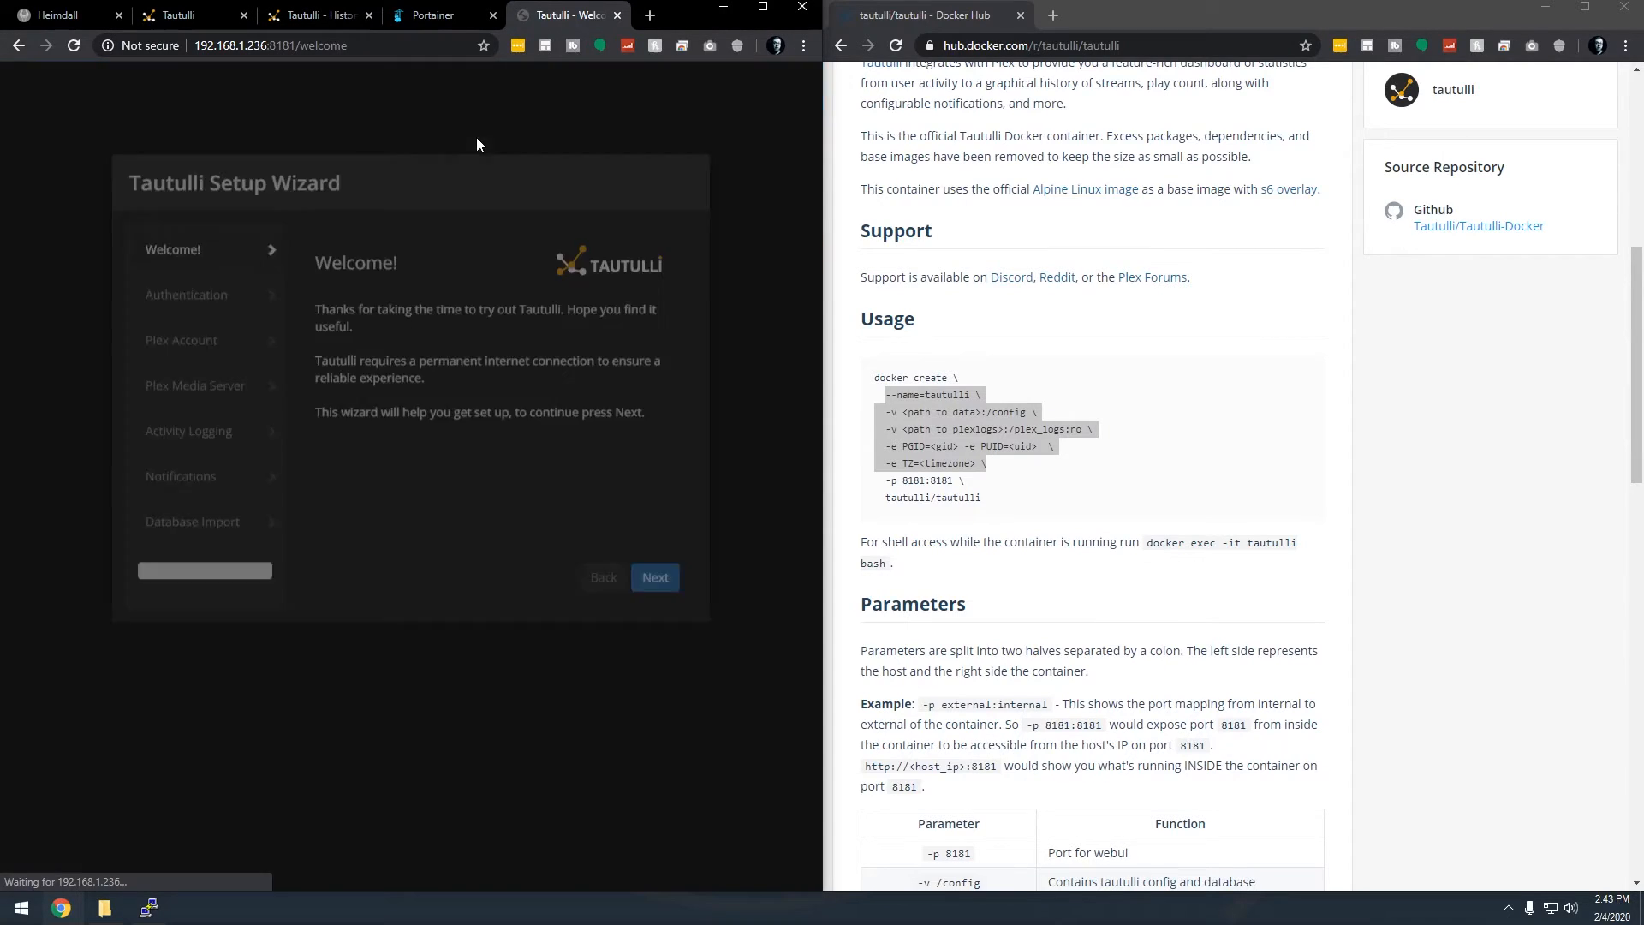
{"action": "left_click", "coordinate": [764, 8]}
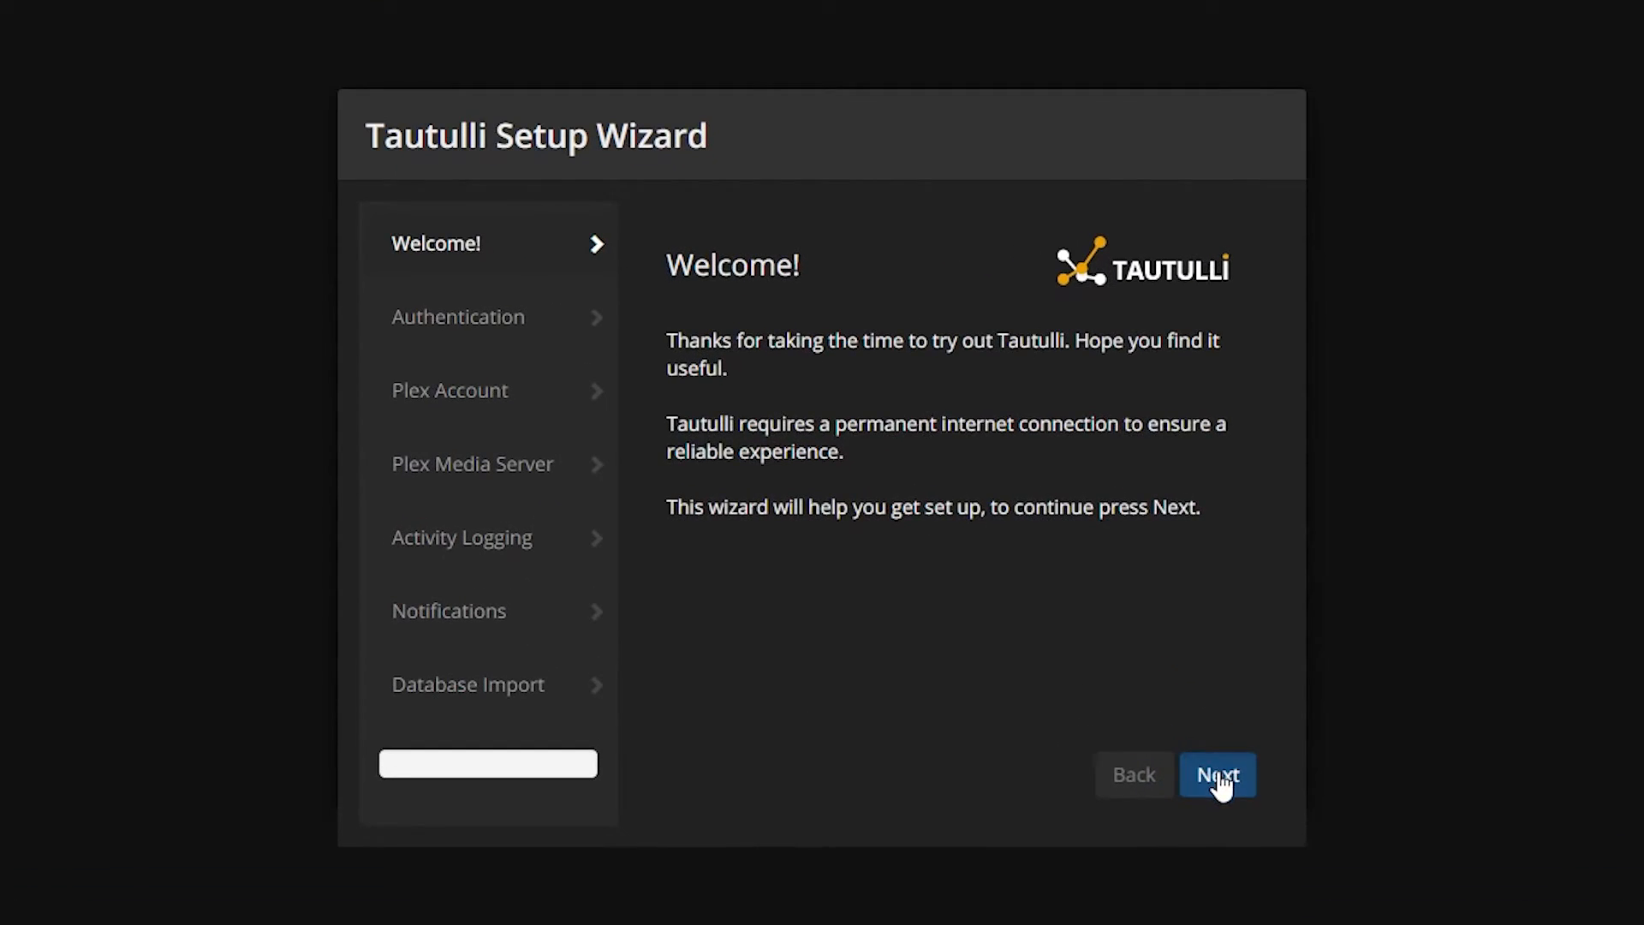
Step: Start the setup wizard, enter an admin HTTP username and password, and continue to the Plex Account step
{"action": "left_click", "coordinate": [1067, 679]}
{"action": "left_click", "coordinate": [873, 441]}
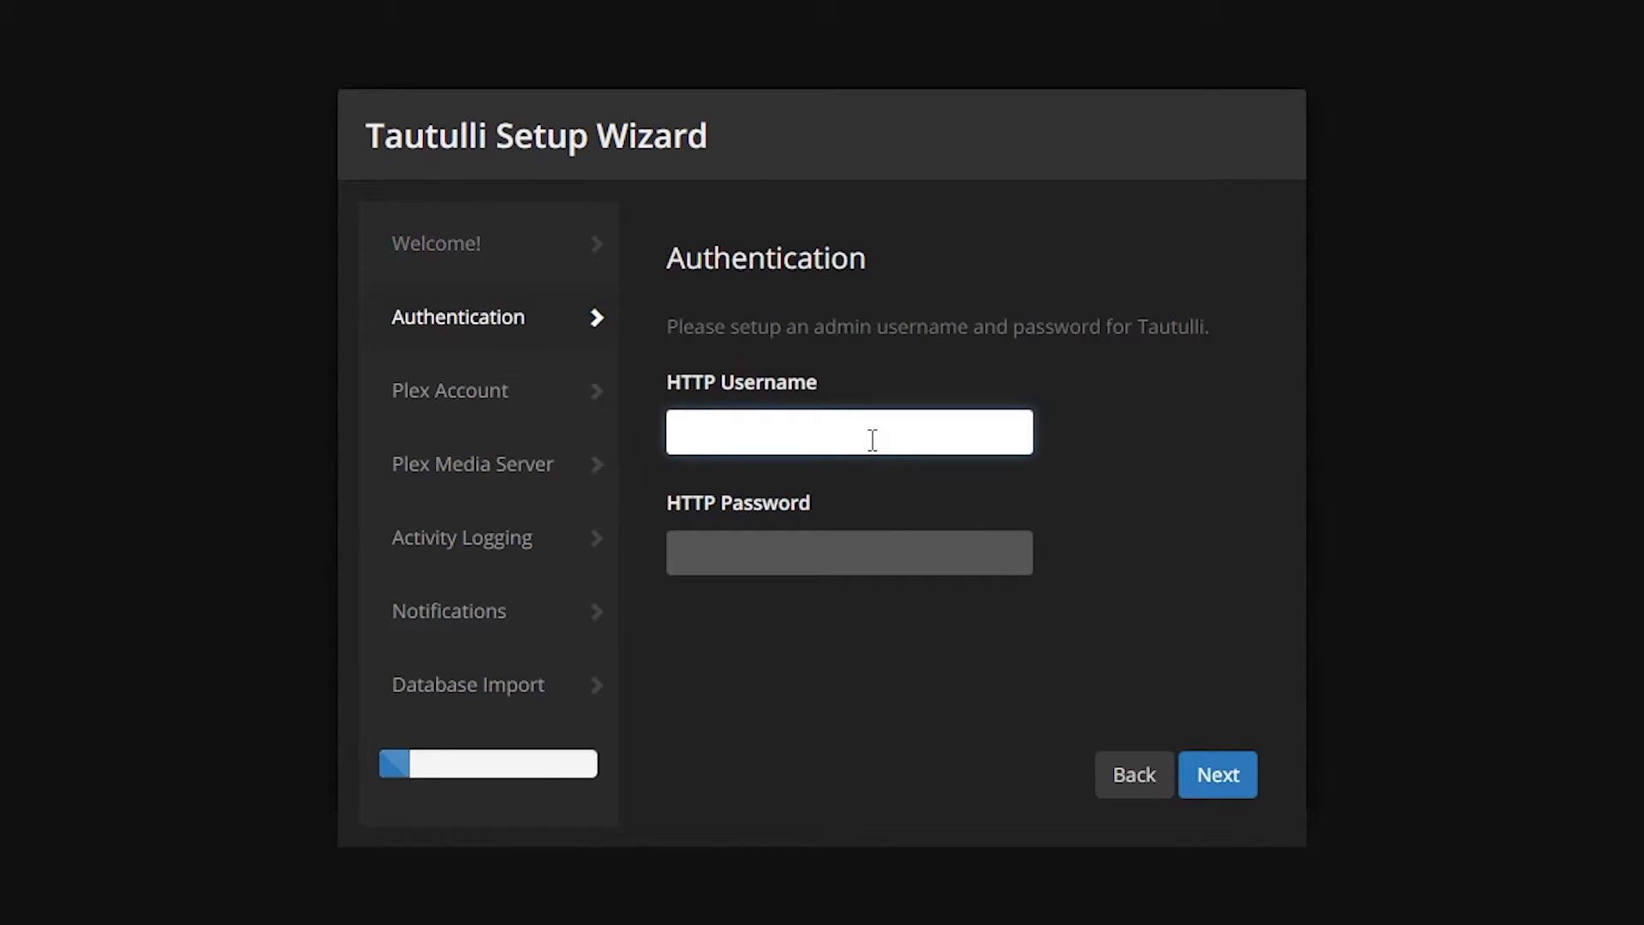
{"action": "type", "text": "admin"}
{"action": "key", "text": "Tab"}
{"action": "type", "text": "adm"}
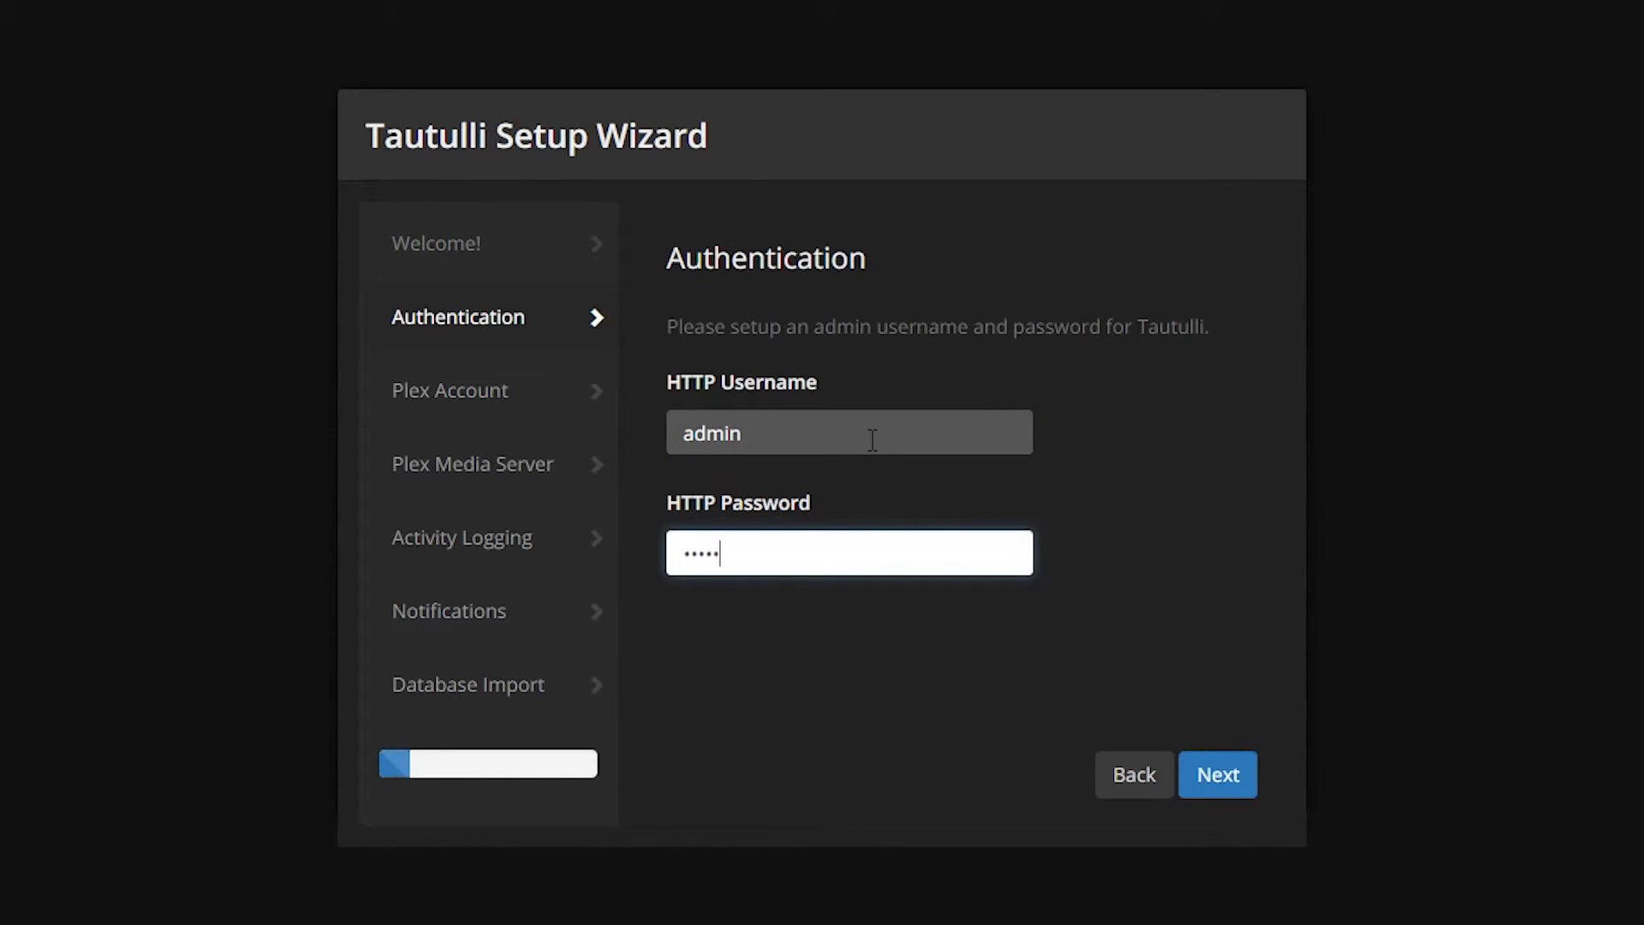
{"action": "left_click", "coordinate": [1214, 777]}
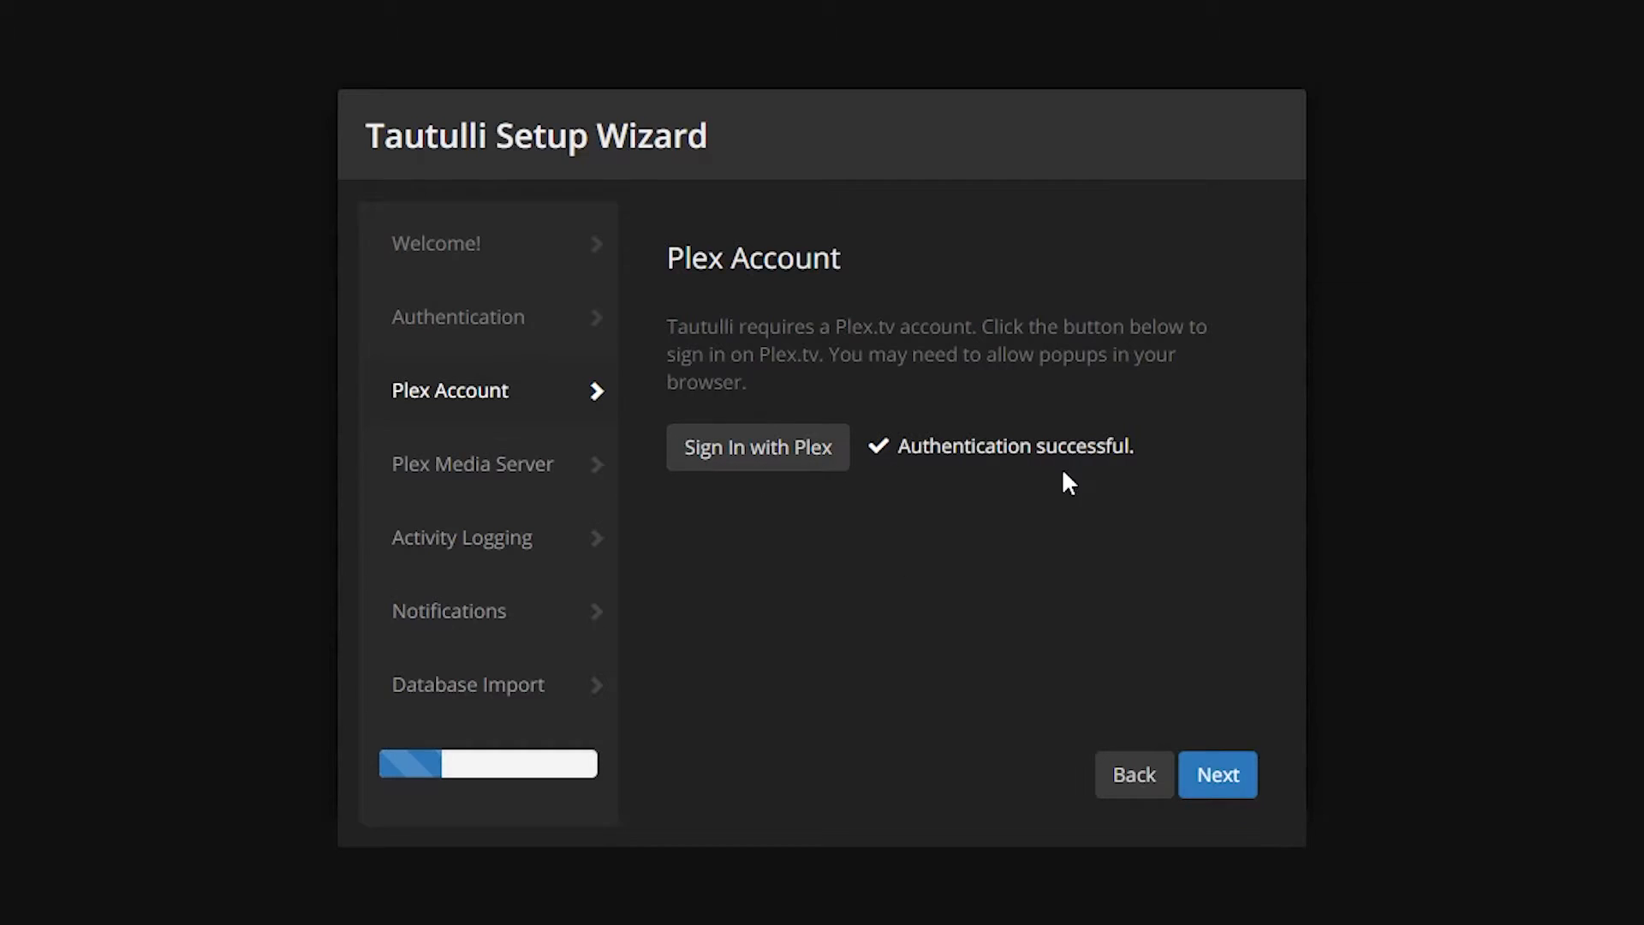
Step: Choose the discovered Plex server at 192.168.1.19, verify it is found, and continue to Activity Logging
{"action": "left_click", "coordinate": [1217, 775]}
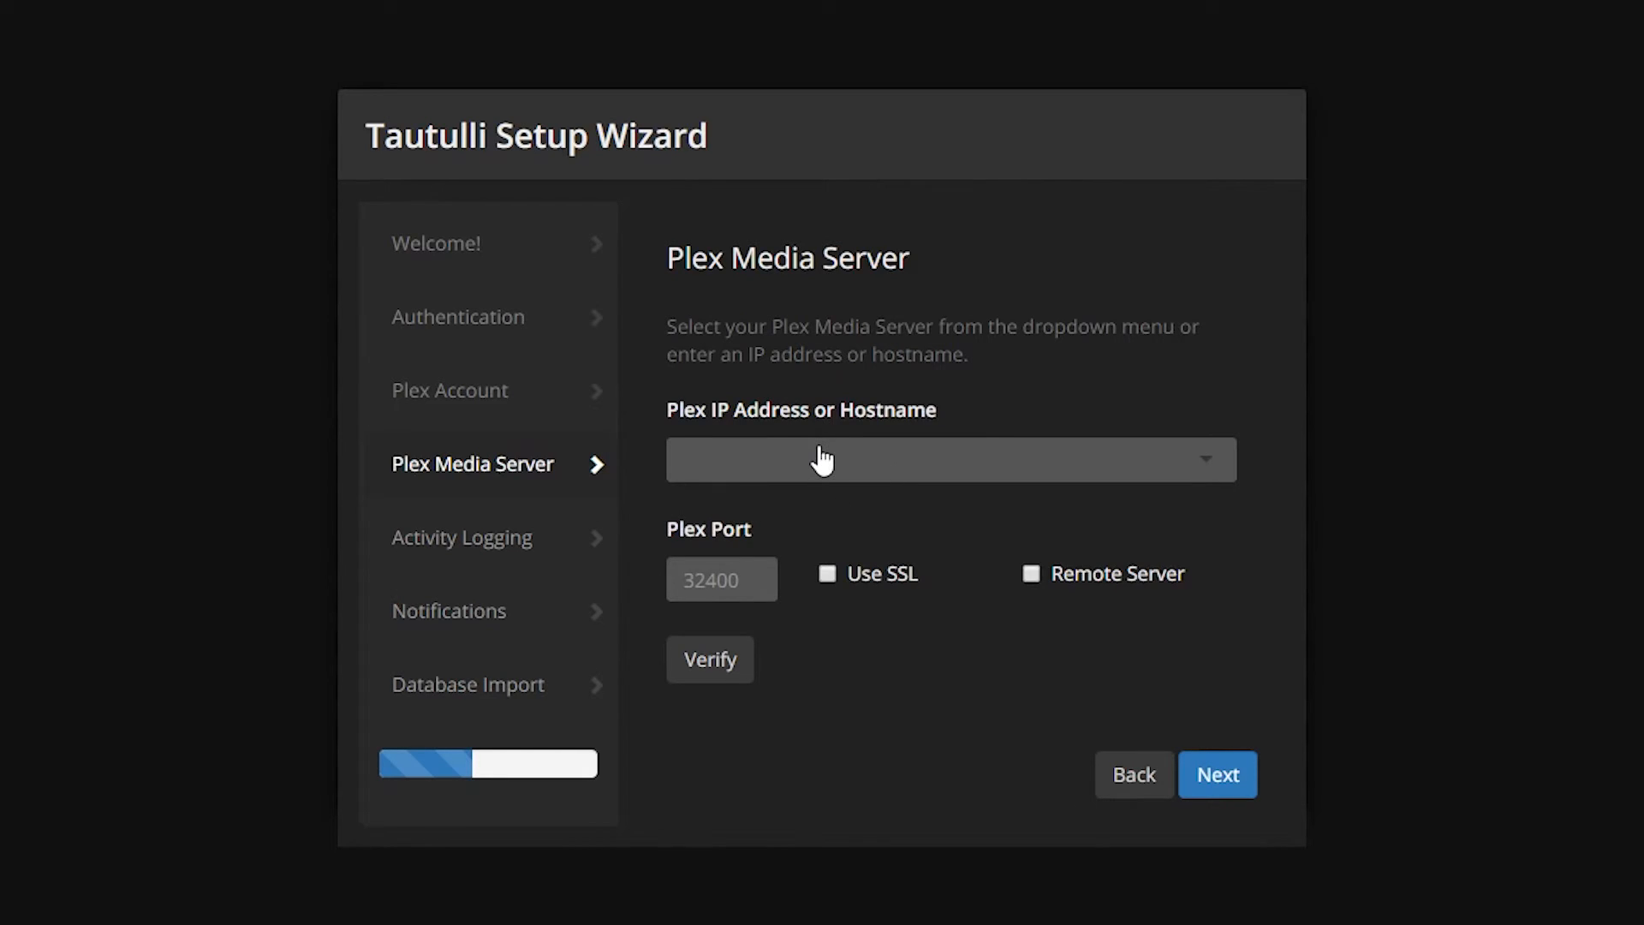
{"action": "left_click", "coordinate": [821, 455]}
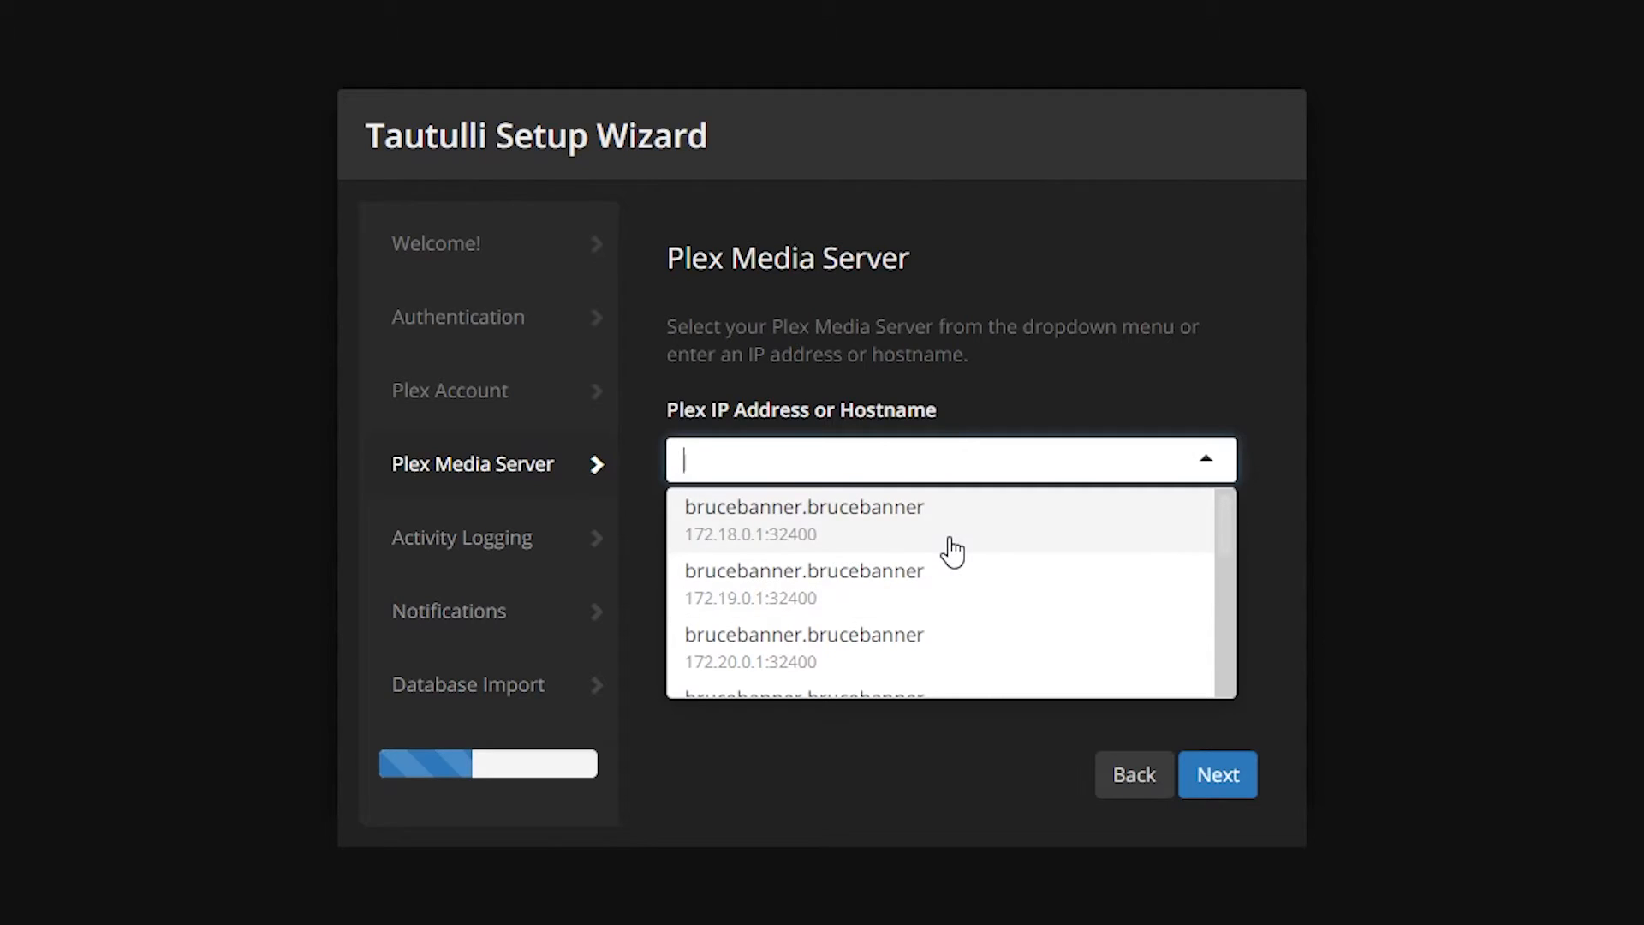
{"action": "scroll", "coordinate": [1077, 571], "scroll_direction": "down", "scroll_amount": 2}
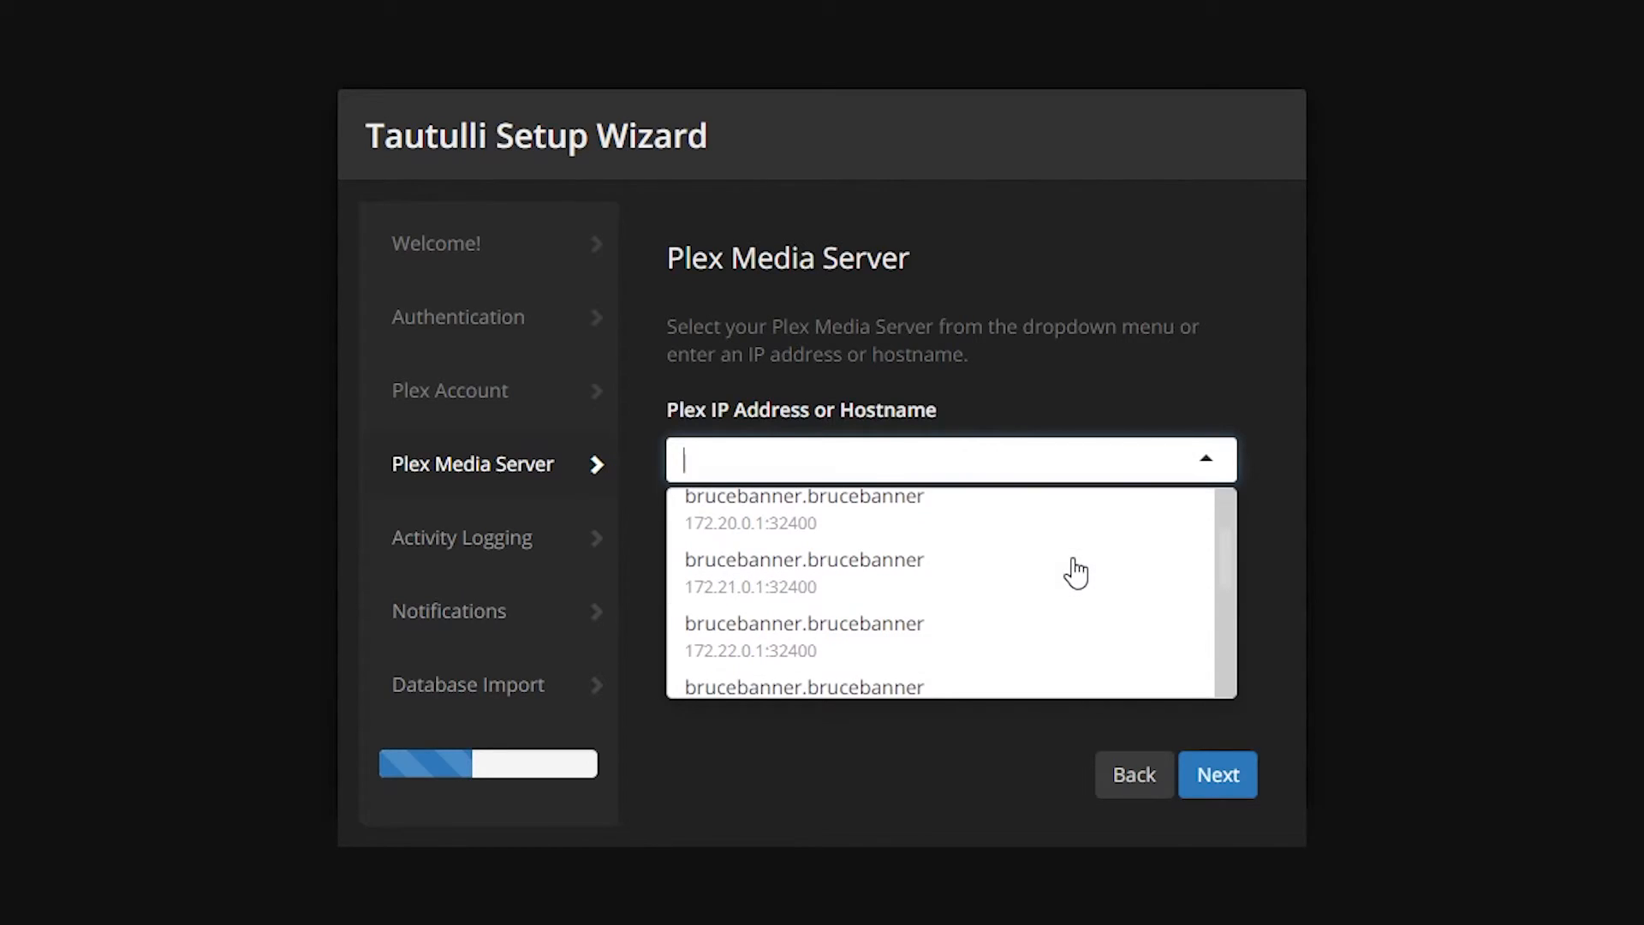
{"action": "scroll", "coordinate": [1076, 572], "scroll_direction": "down", "scroll_amount": 1}
{"action": "scroll", "coordinate": [1076, 569], "scroll_direction": "down", "scroll_amount": 1}
{"action": "scroll", "coordinate": [1072, 602], "scroll_direction": "down", "scroll_amount": 2}
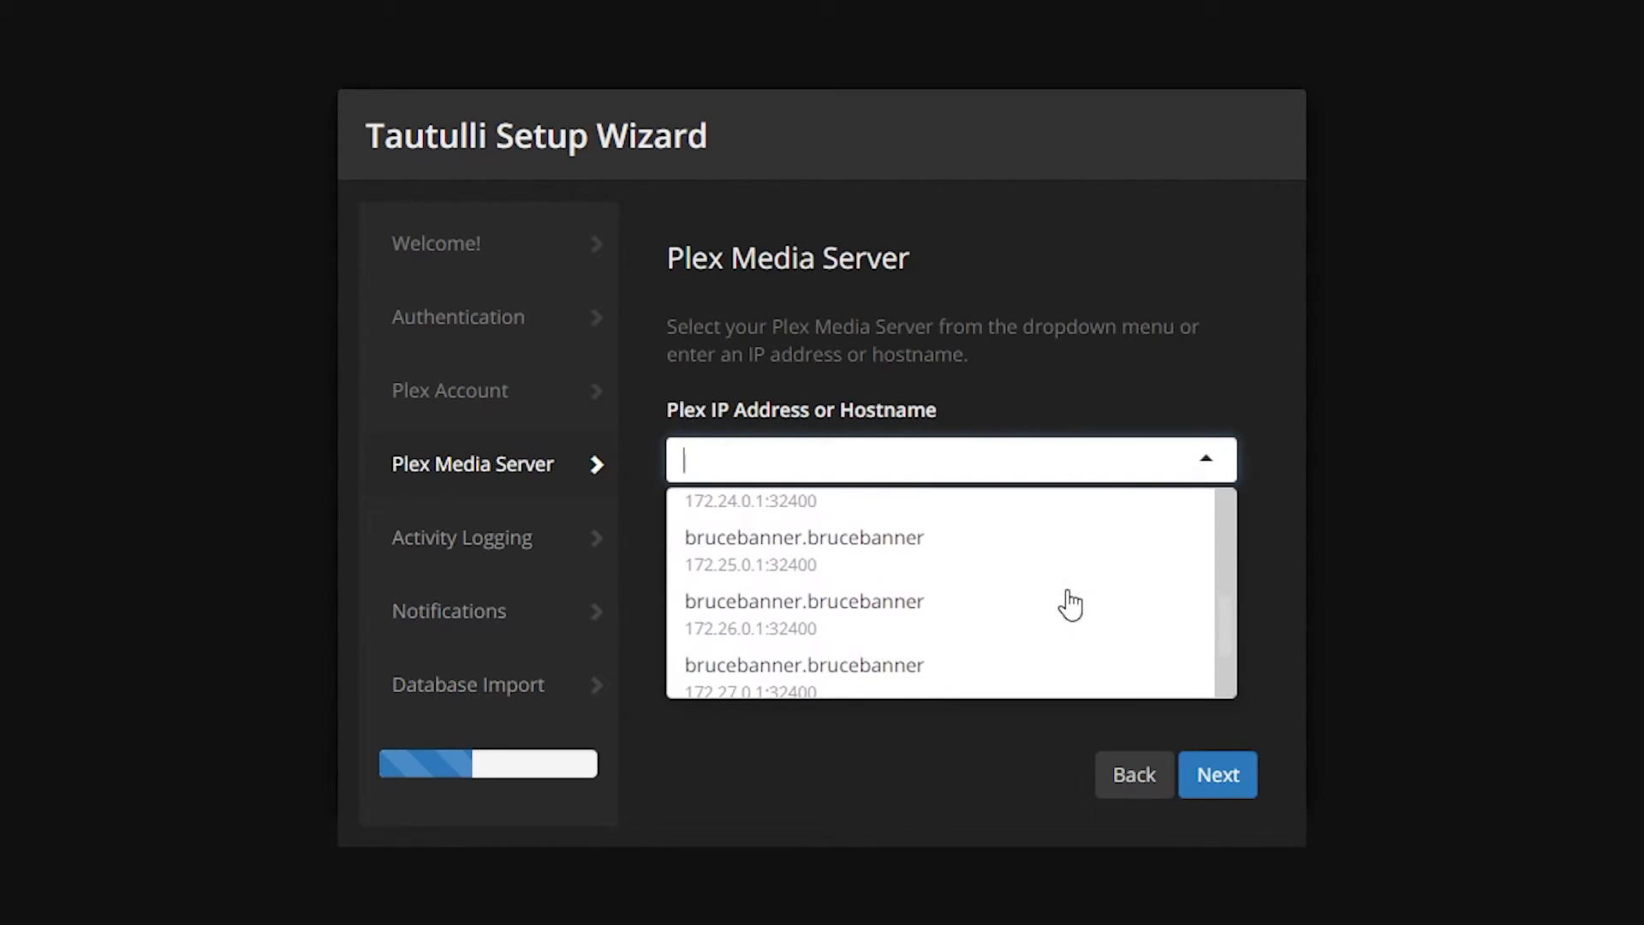
{"action": "scroll", "coordinate": [1080, 577], "scroll_direction": "down", "scroll_amount": 1}
{"action": "scroll", "coordinate": [1079, 576], "scroll_direction": "down", "scroll_amount": 1}
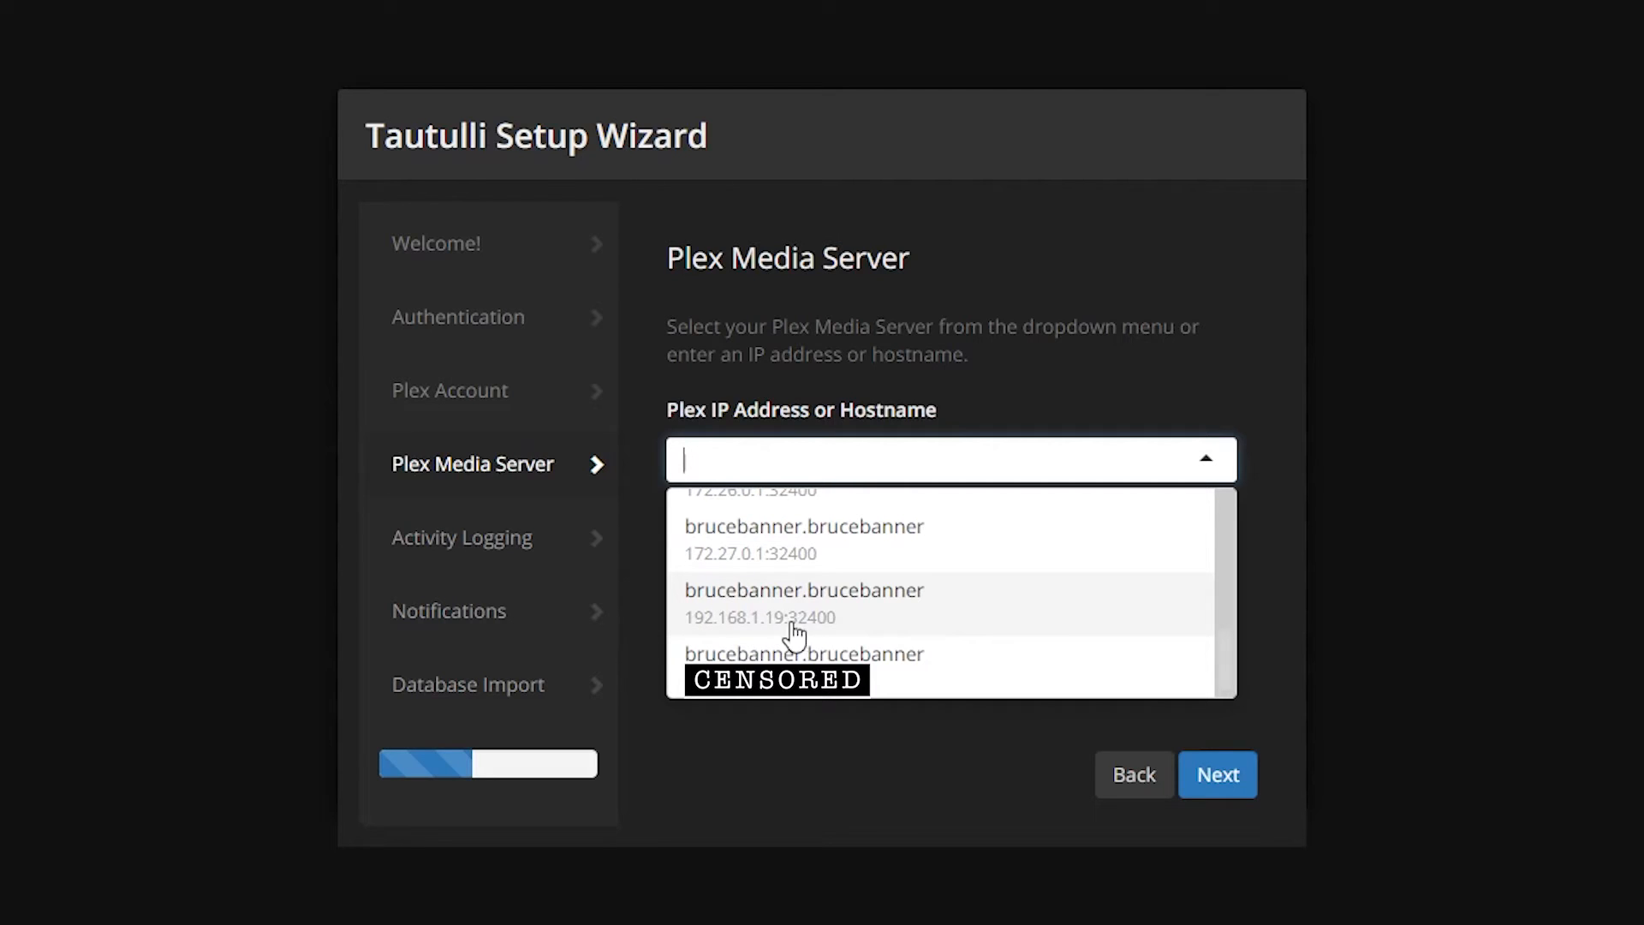
{"action": "left_click", "coordinate": [741, 604]}
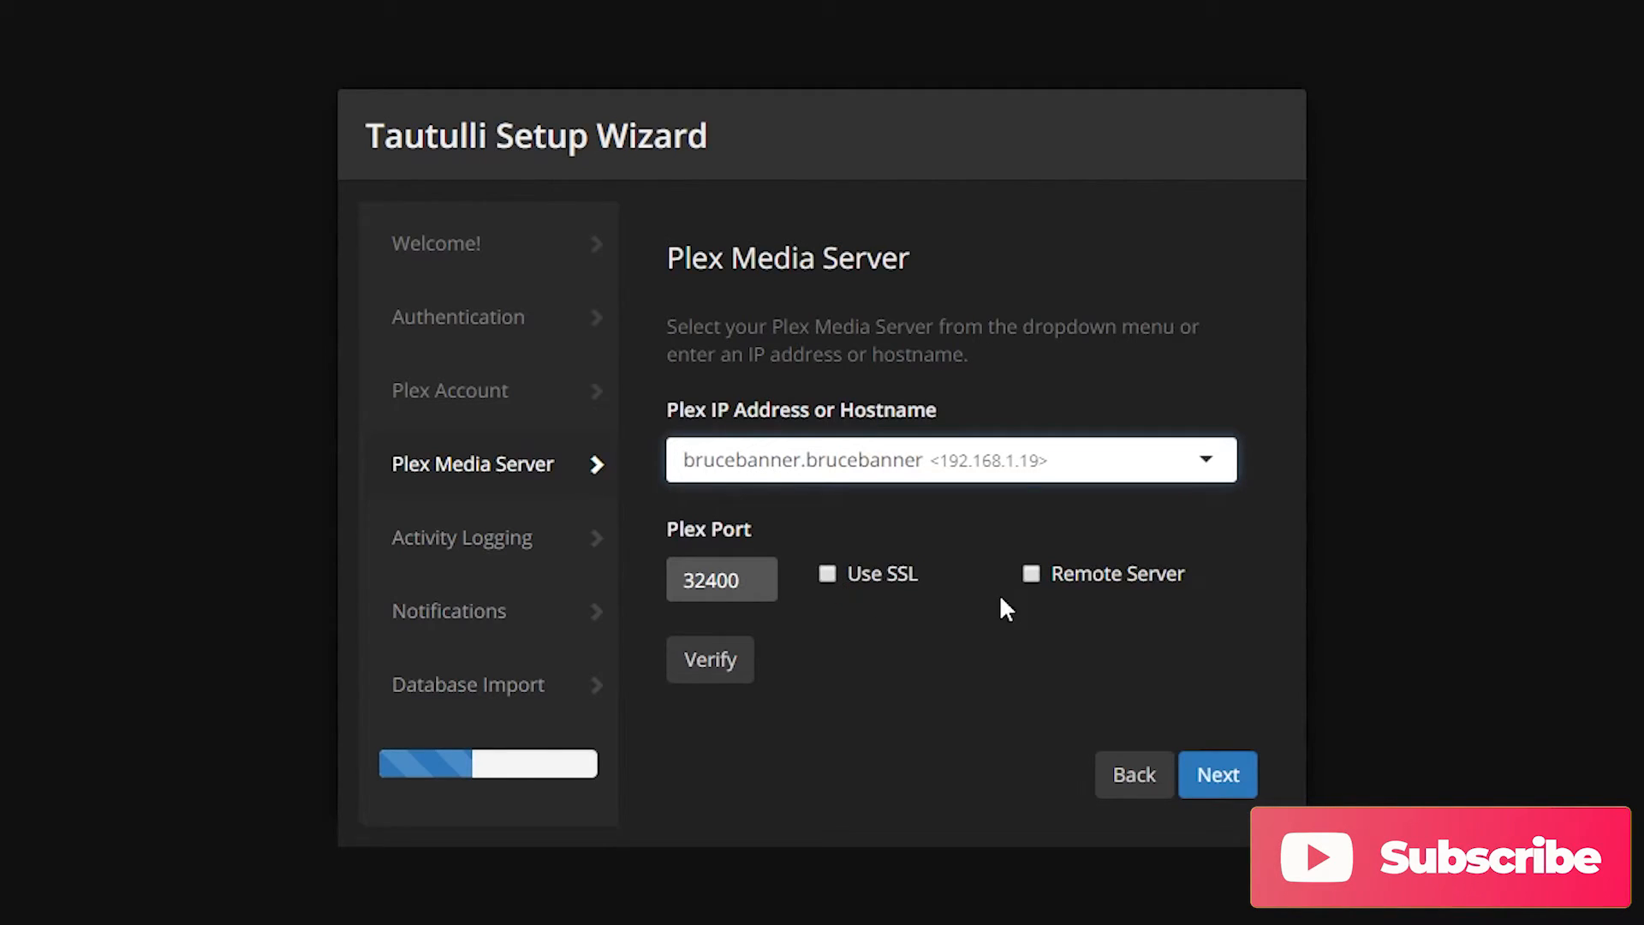
{"action": "left_click", "coordinate": [727, 668]}
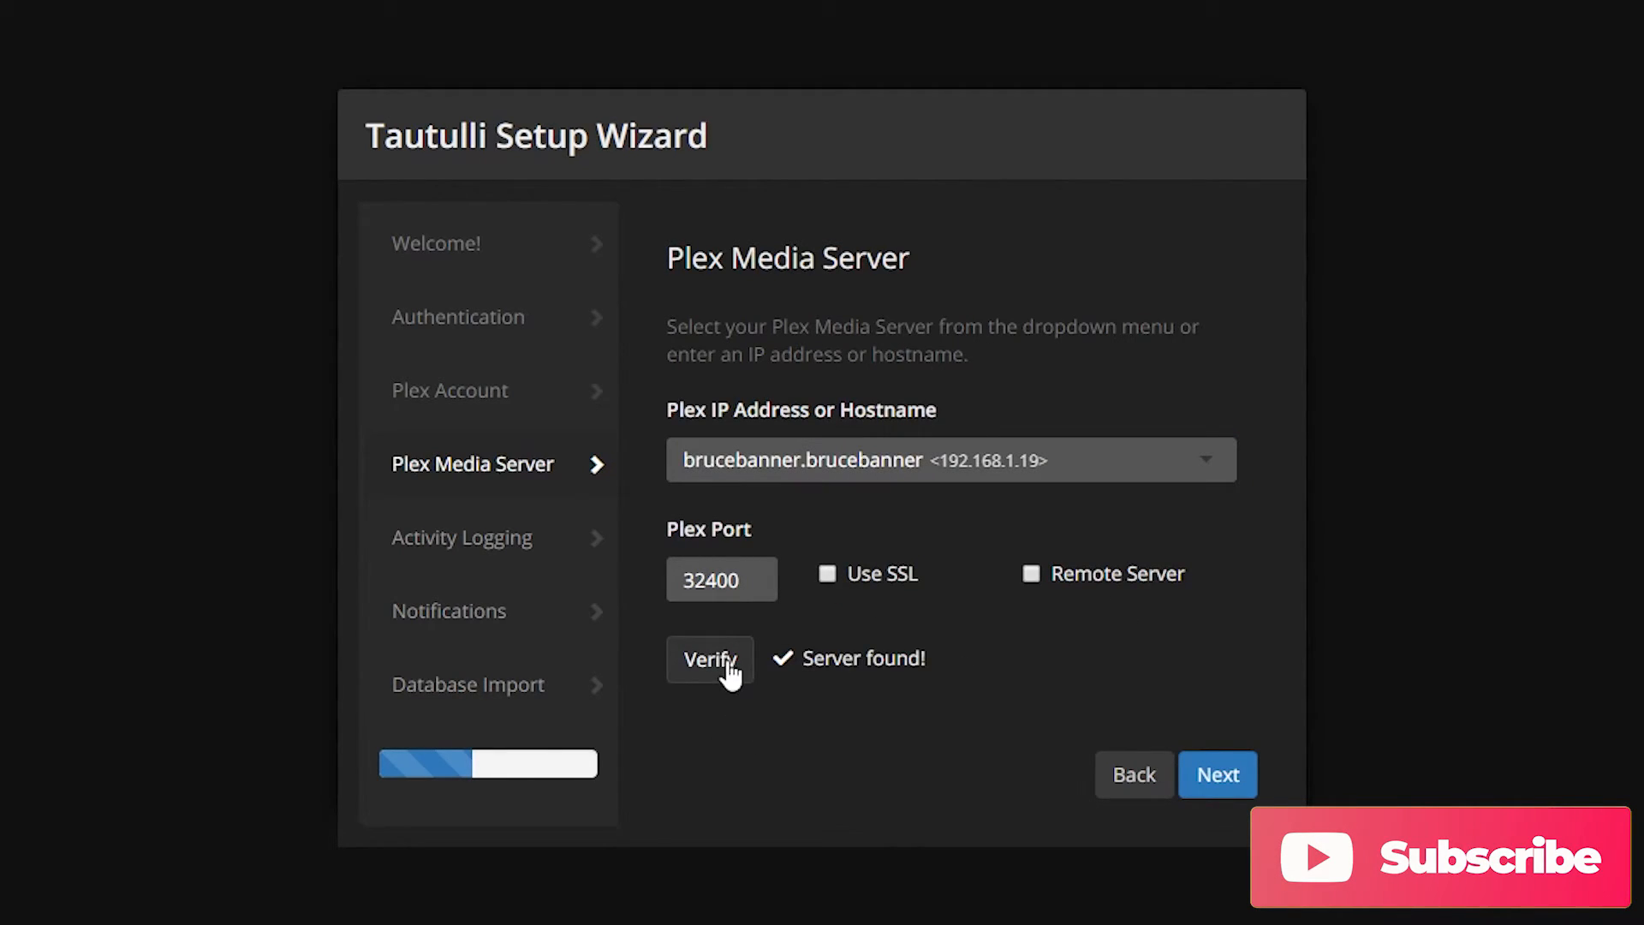
{"action": "left_click", "coordinate": [1234, 787]}
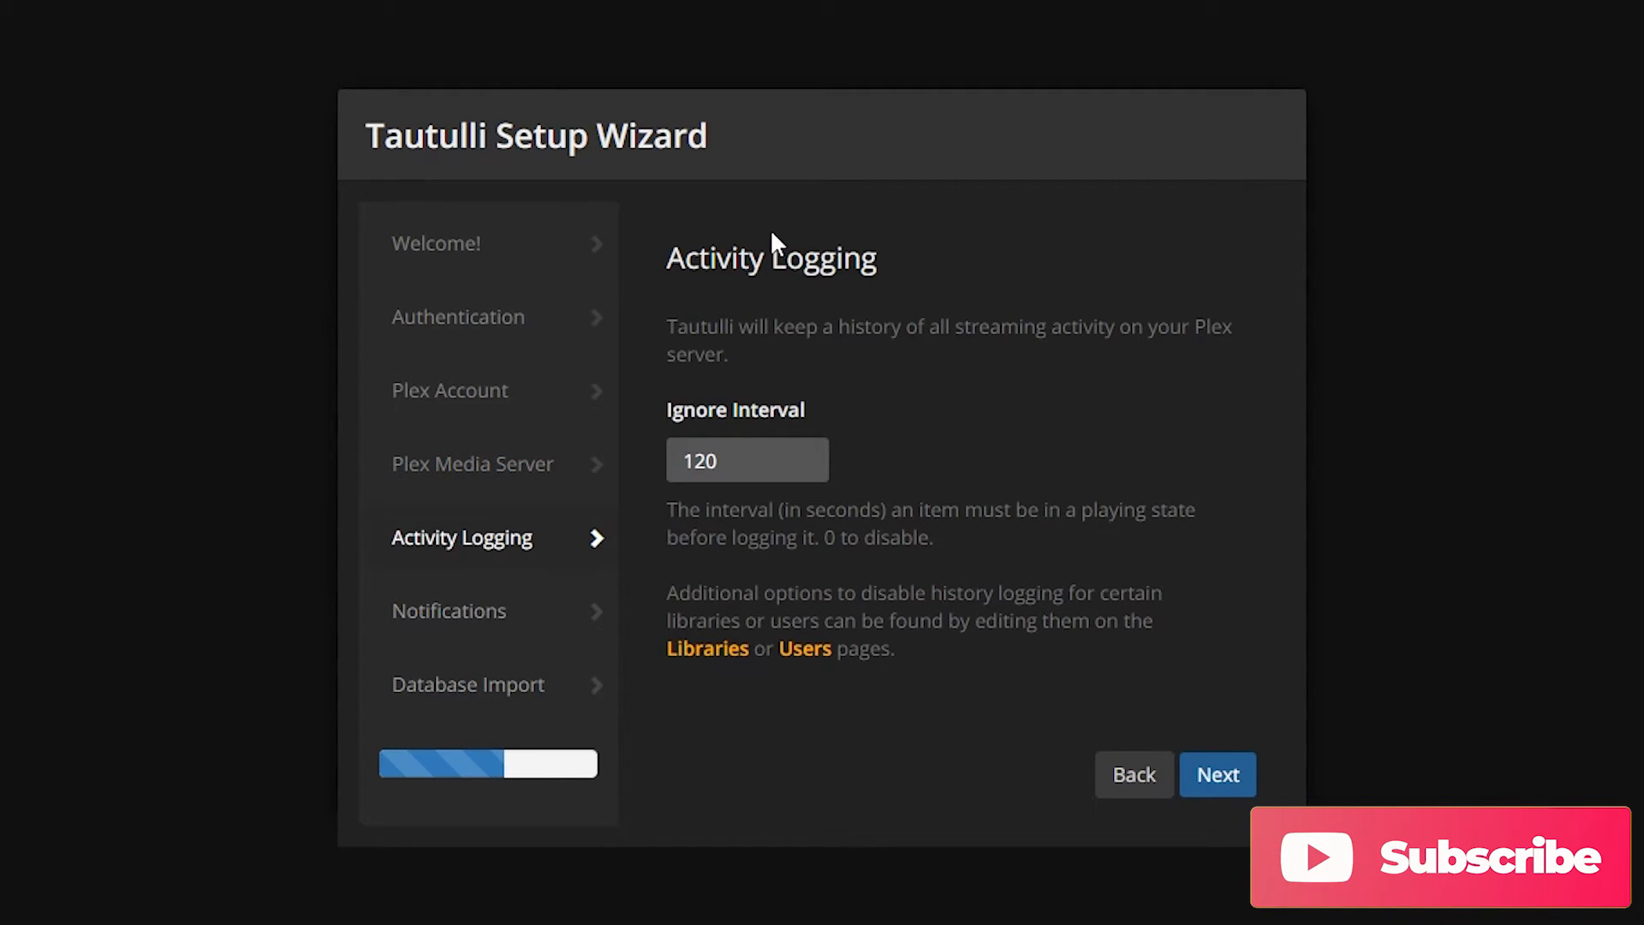
Step: Accept defaults for Activity Logging, Notifications and Database Import, finish the wizard and sign in through Plex
{"action": "left_click", "coordinate": [1226, 787]}
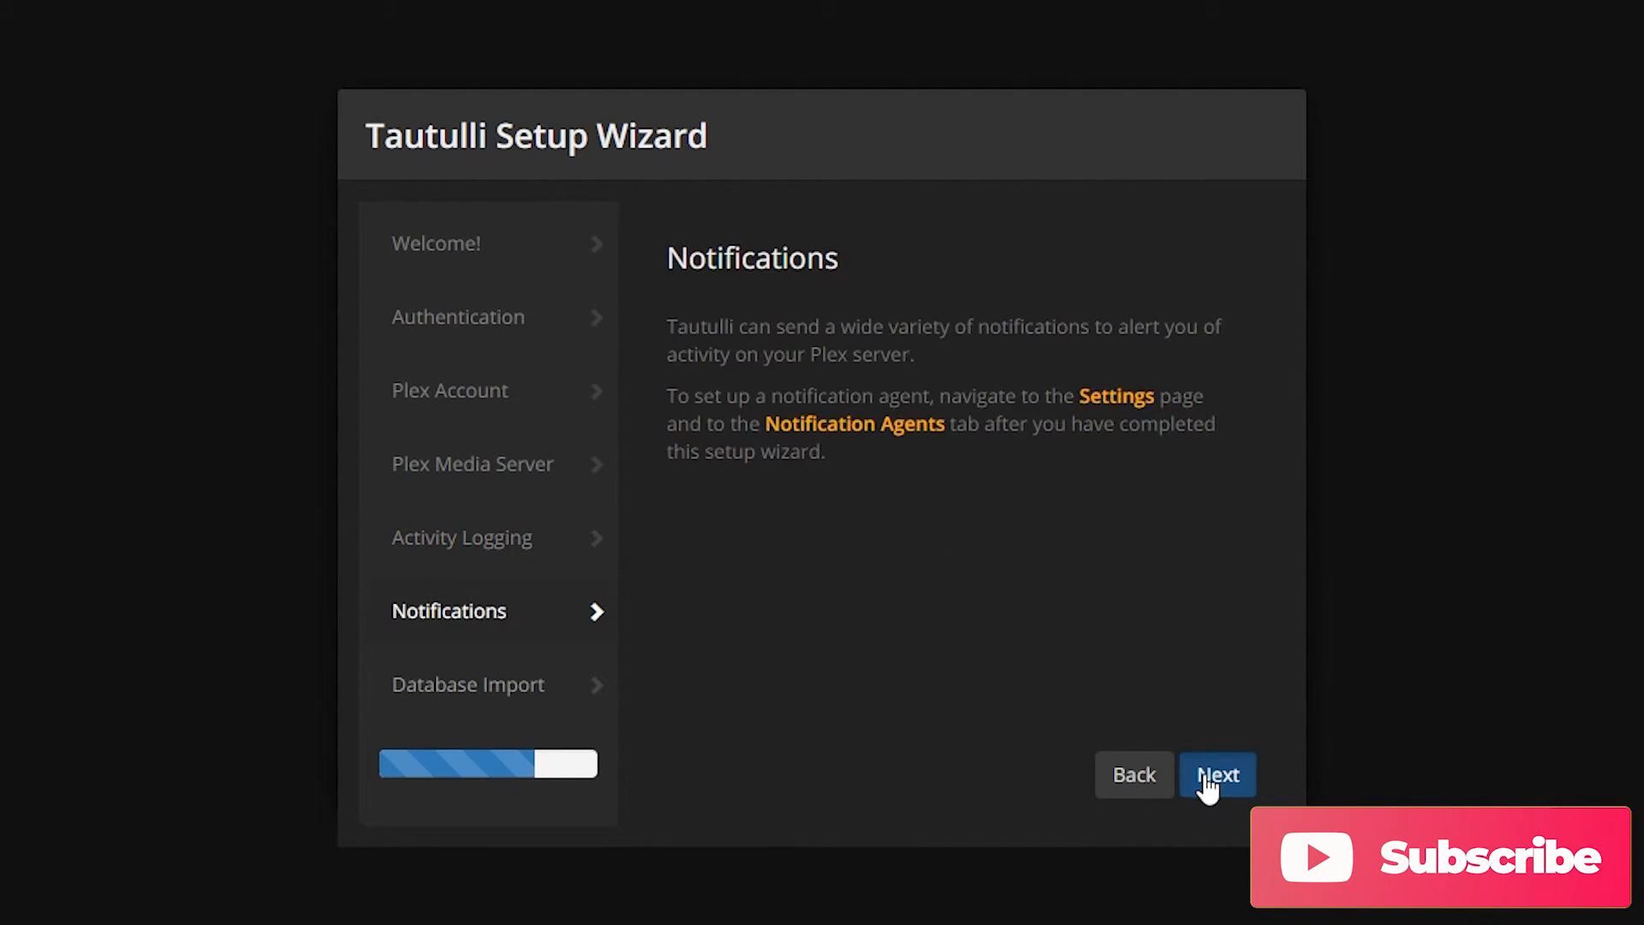
{"action": "left_click", "coordinate": [1207, 788]}
{"action": "left_click", "coordinate": [1209, 777]}
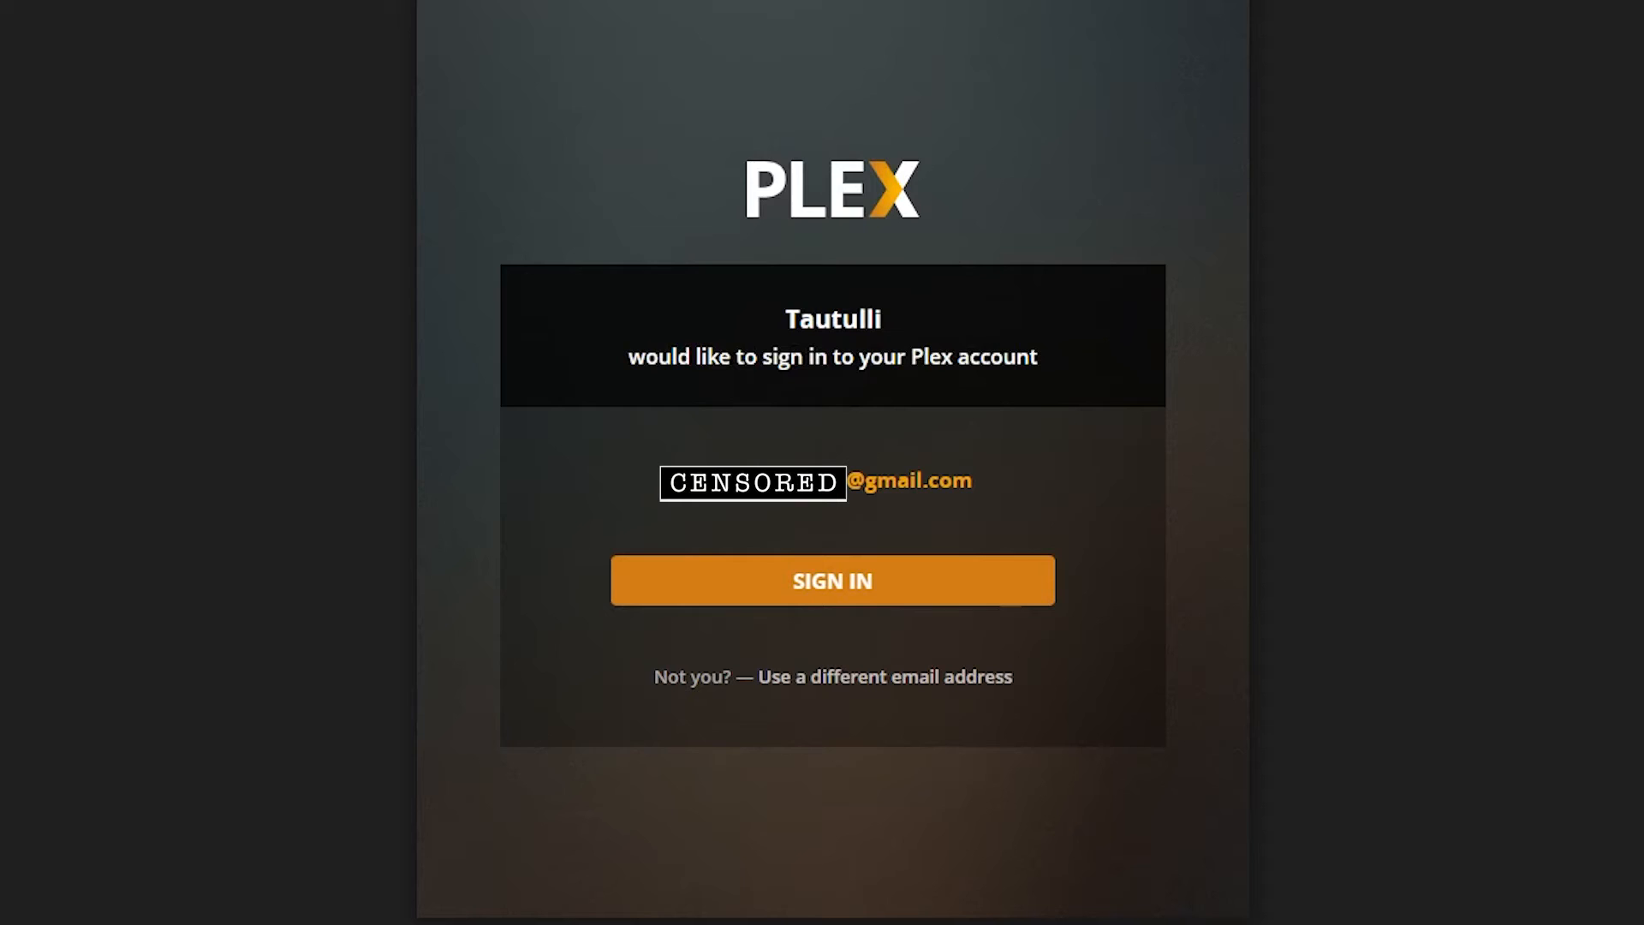
{"action": "left_click", "coordinate": [830, 580]}
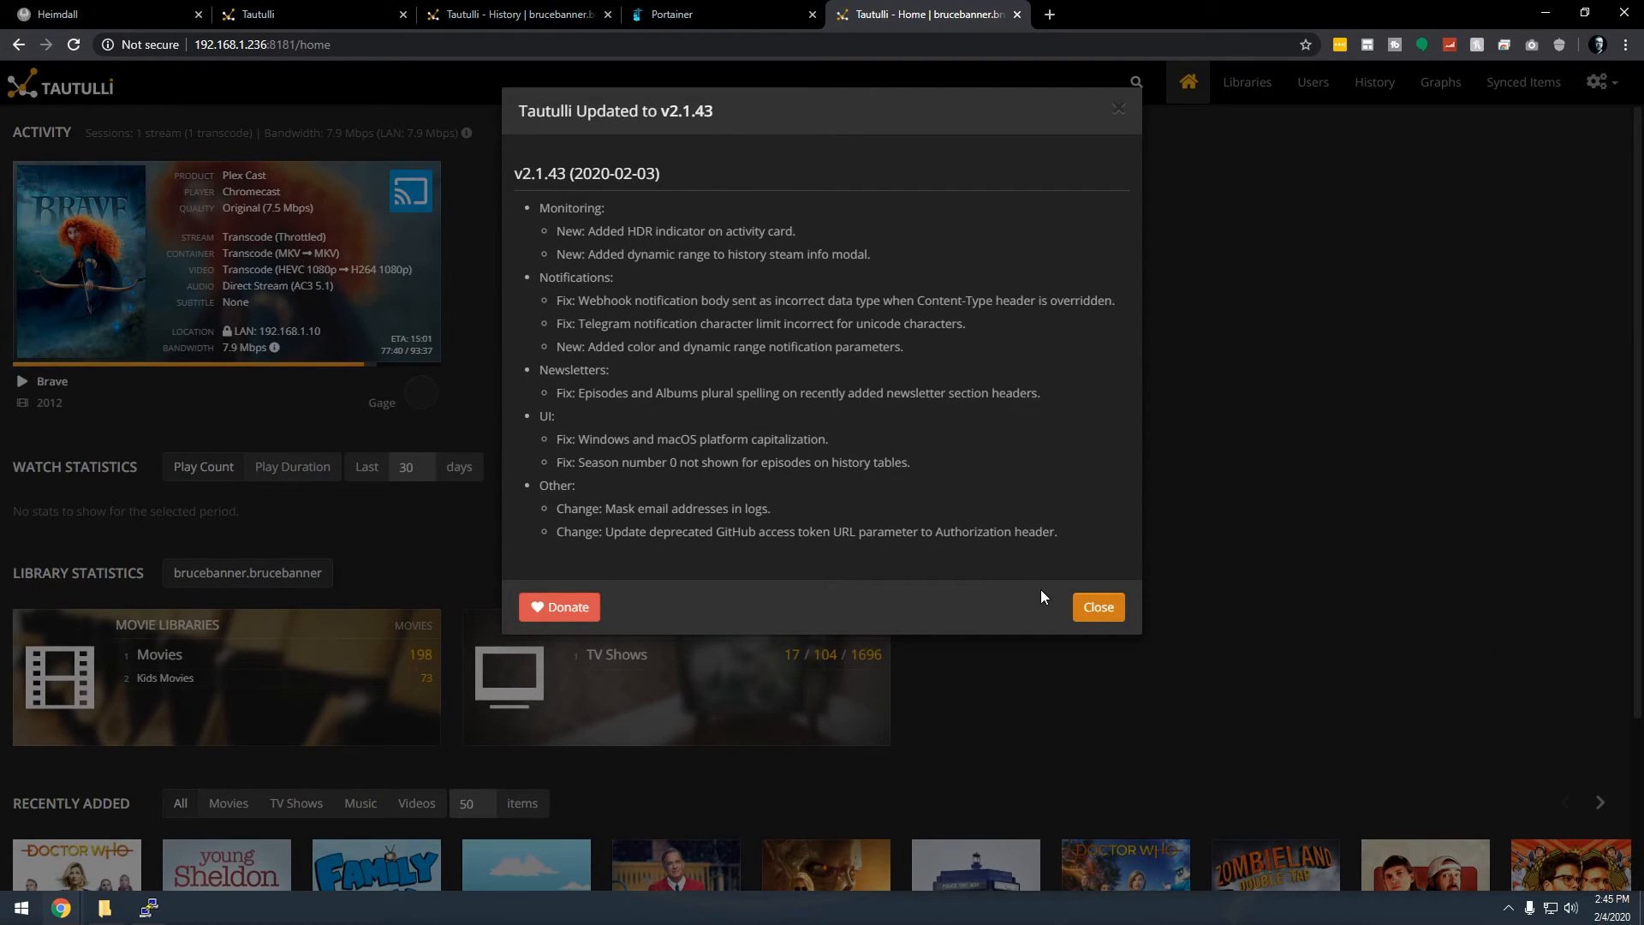
Step: Dismiss the v2.1.43 changelog, check the older Tautulli's history and home pages, and return to the new dashboard
{"action": "left_click", "coordinate": [1102, 609]}
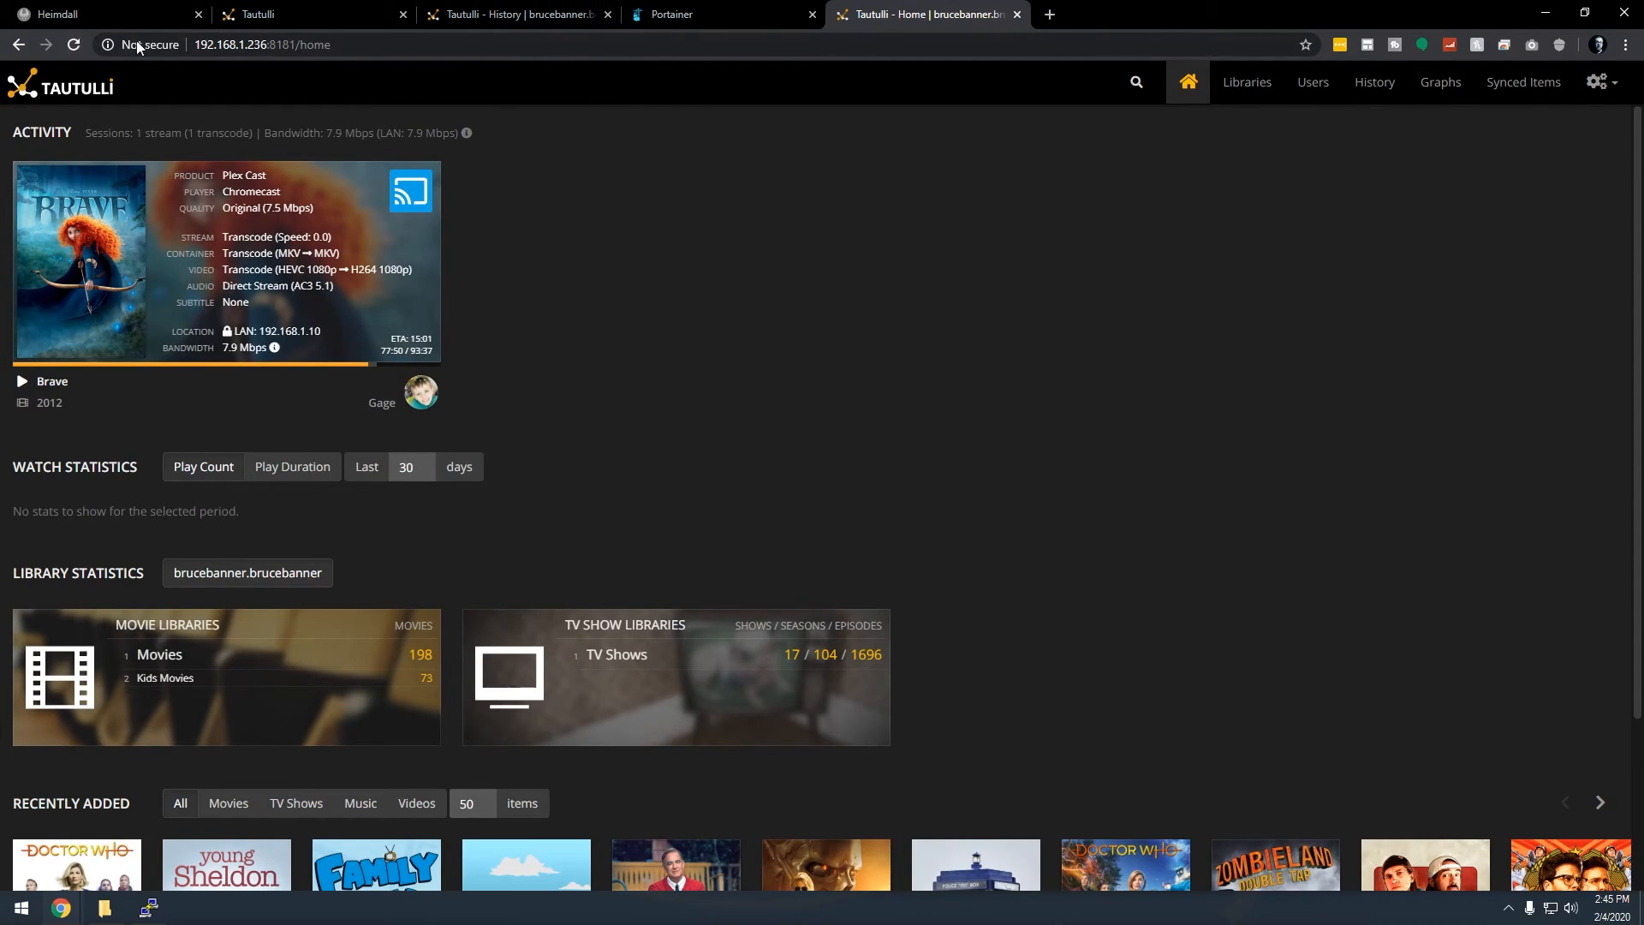
{"action": "left_click_drag", "start_coordinate": [238, 43], "coordinate": [285, 45]}
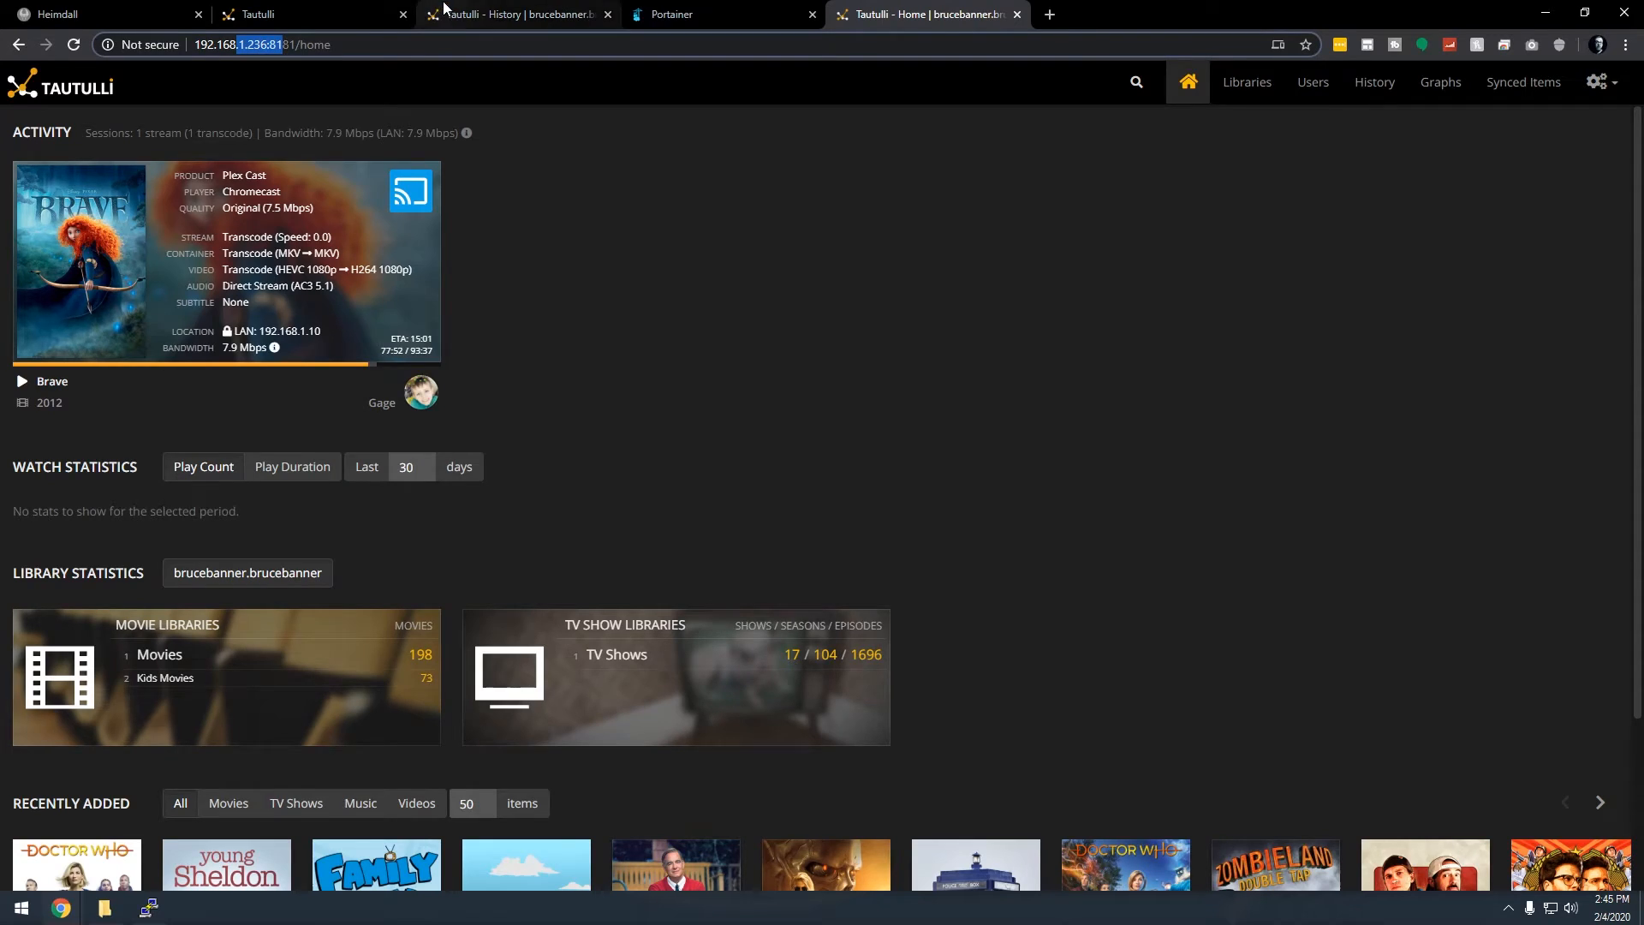
{"action": "left_click", "coordinate": [508, 15]}
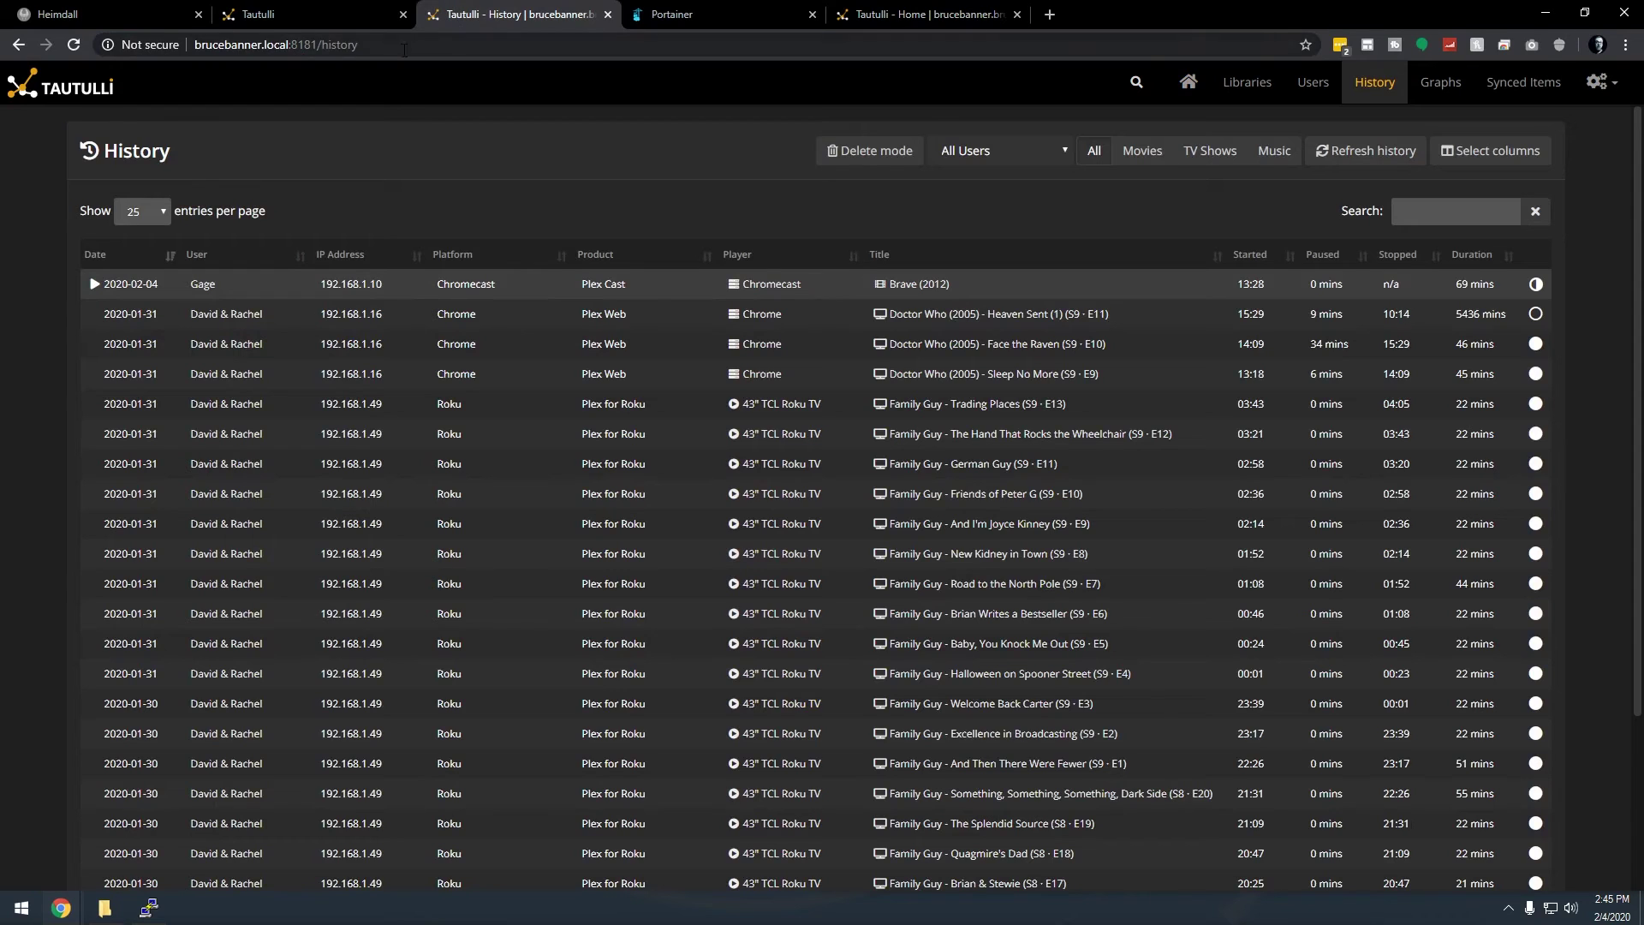
{"action": "left_click", "coordinate": [1188, 83]}
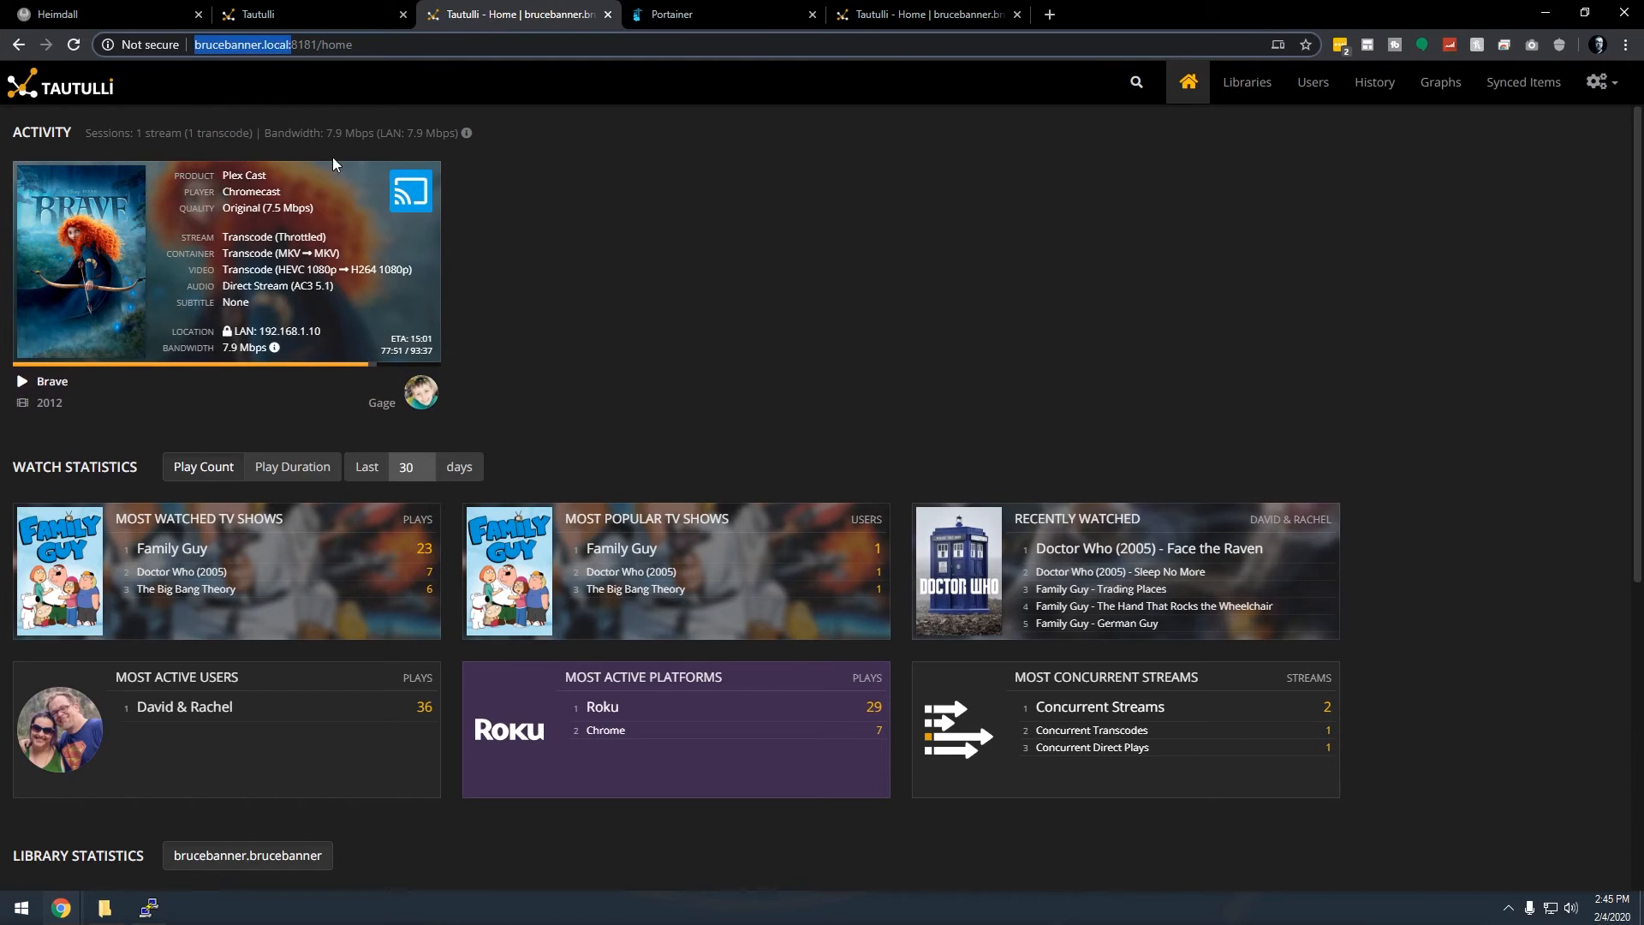
{"action": "left_click", "coordinate": [893, 17]}
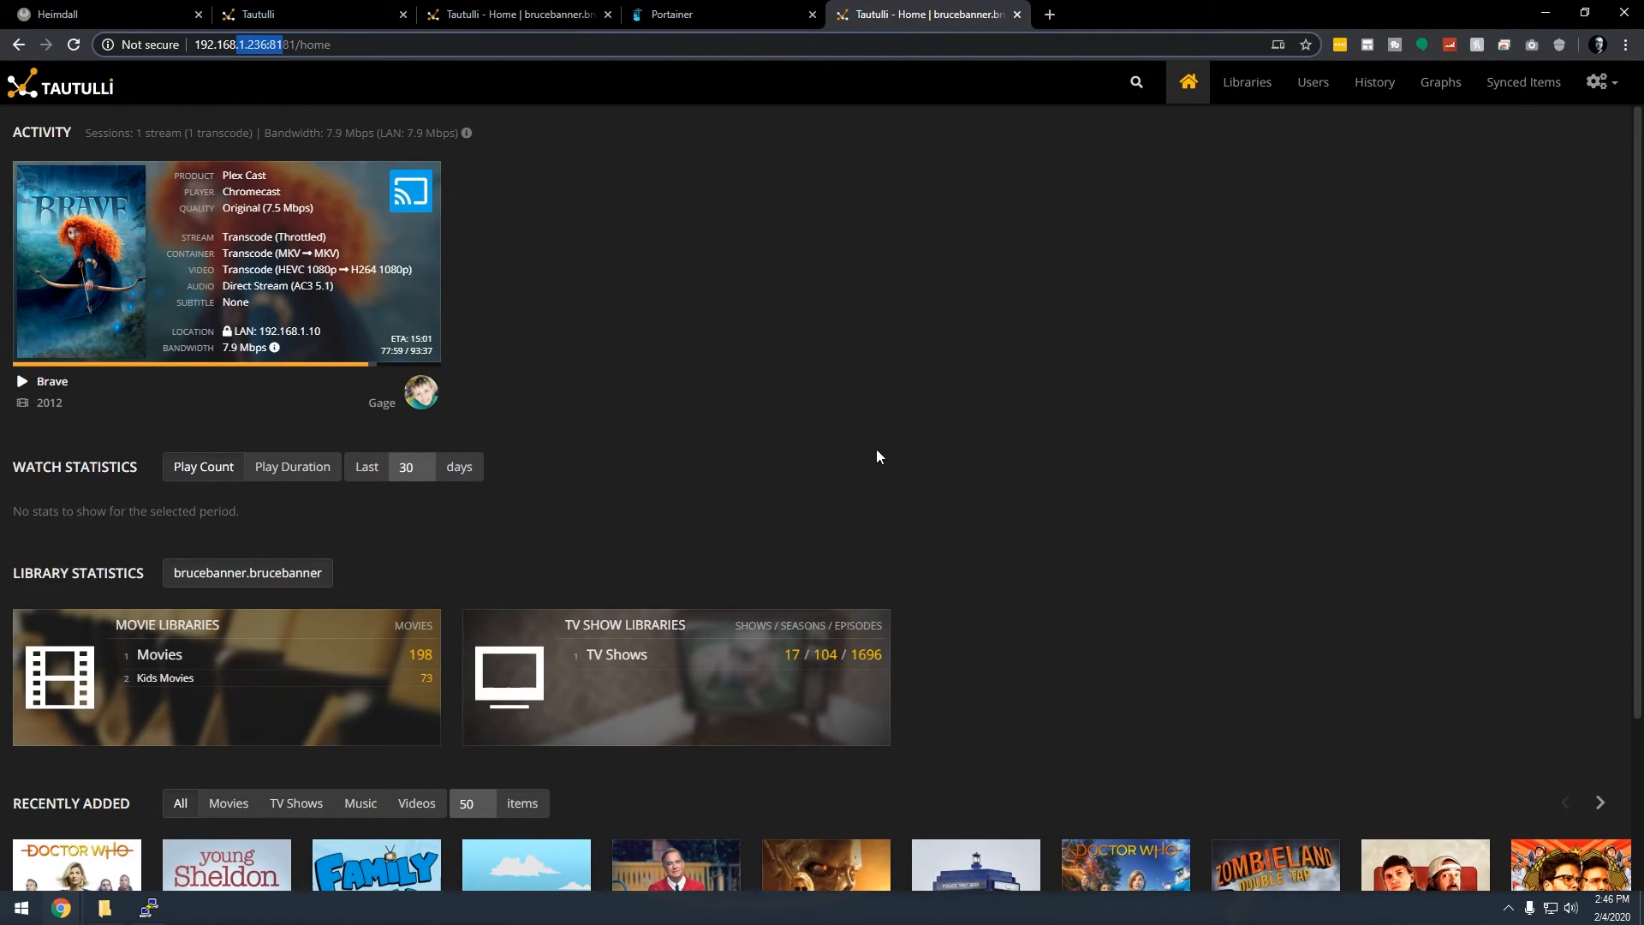
{"action": "scroll", "coordinate": [876, 456], "scroll_direction": "down", "scroll_amount": 1}
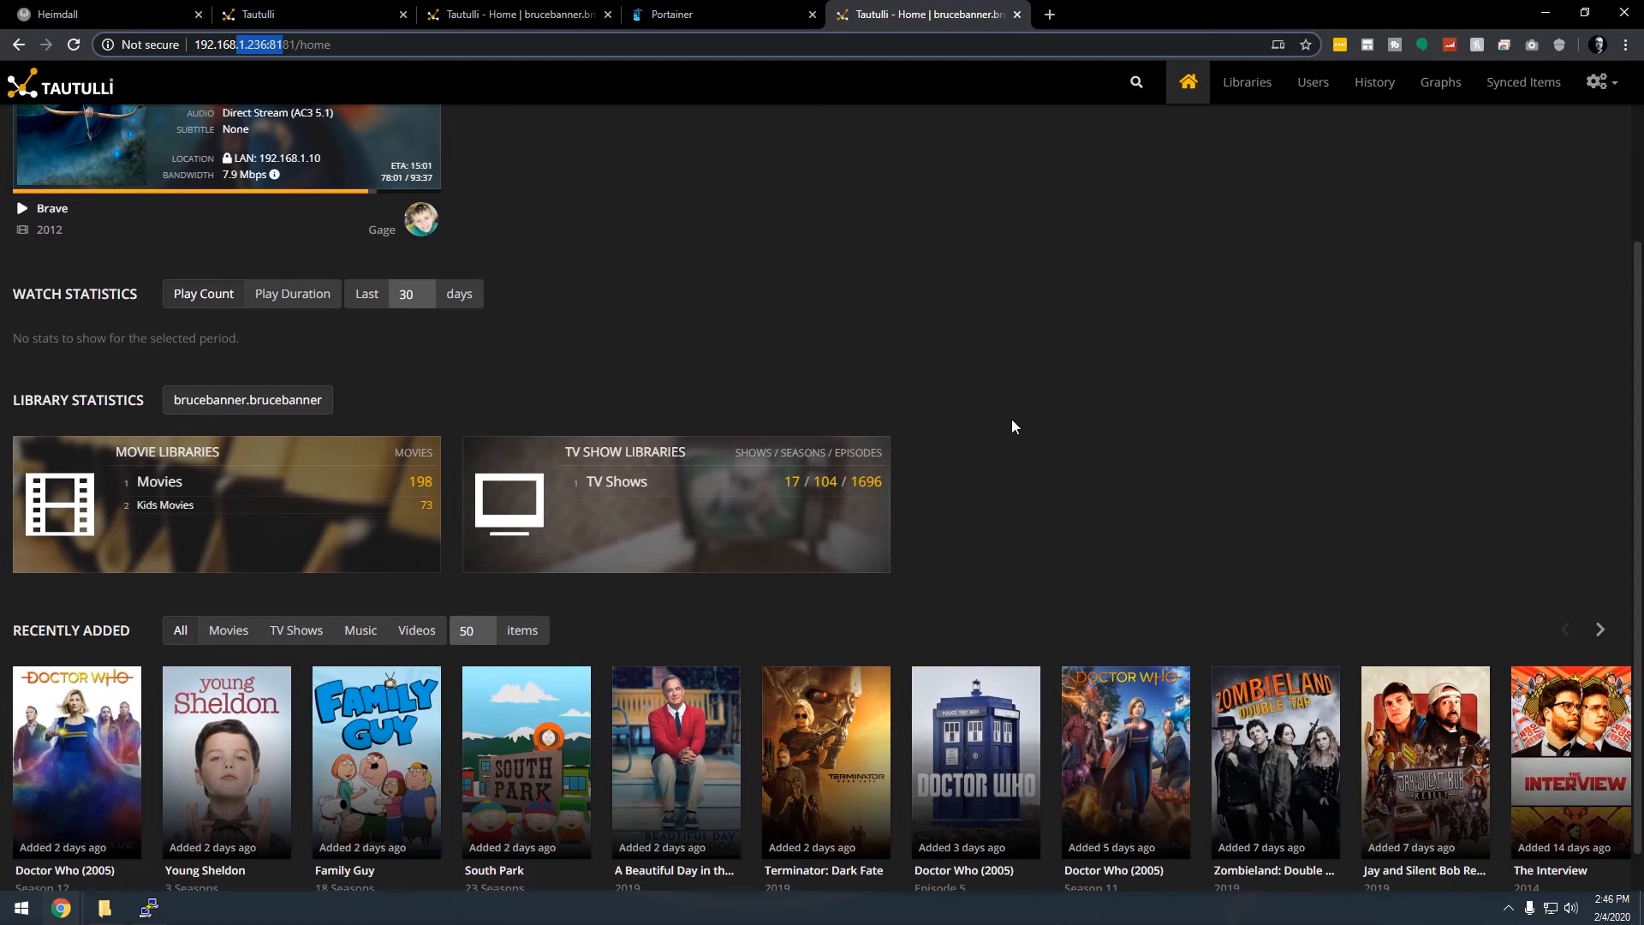
{"action": "scroll", "coordinate": [1012, 428], "scroll_direction": "down", "scroll_amount": 1}
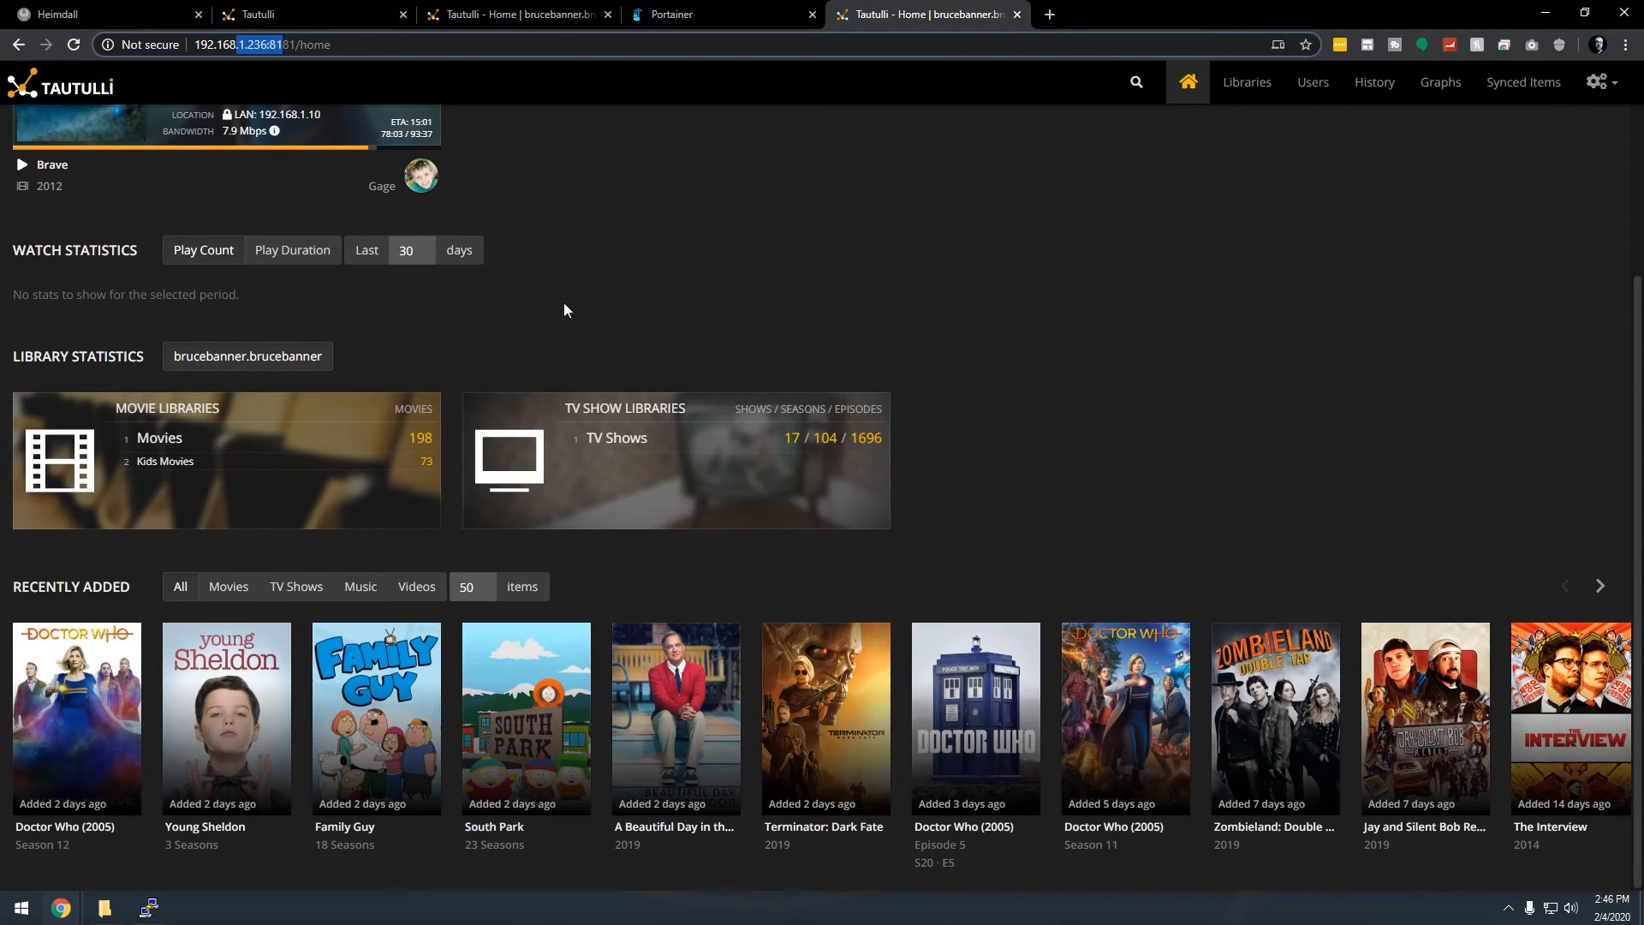
{"action": "scroll", "coordinate": [614, 475], "scroll_direction": "up", "scroll_amount": 2}
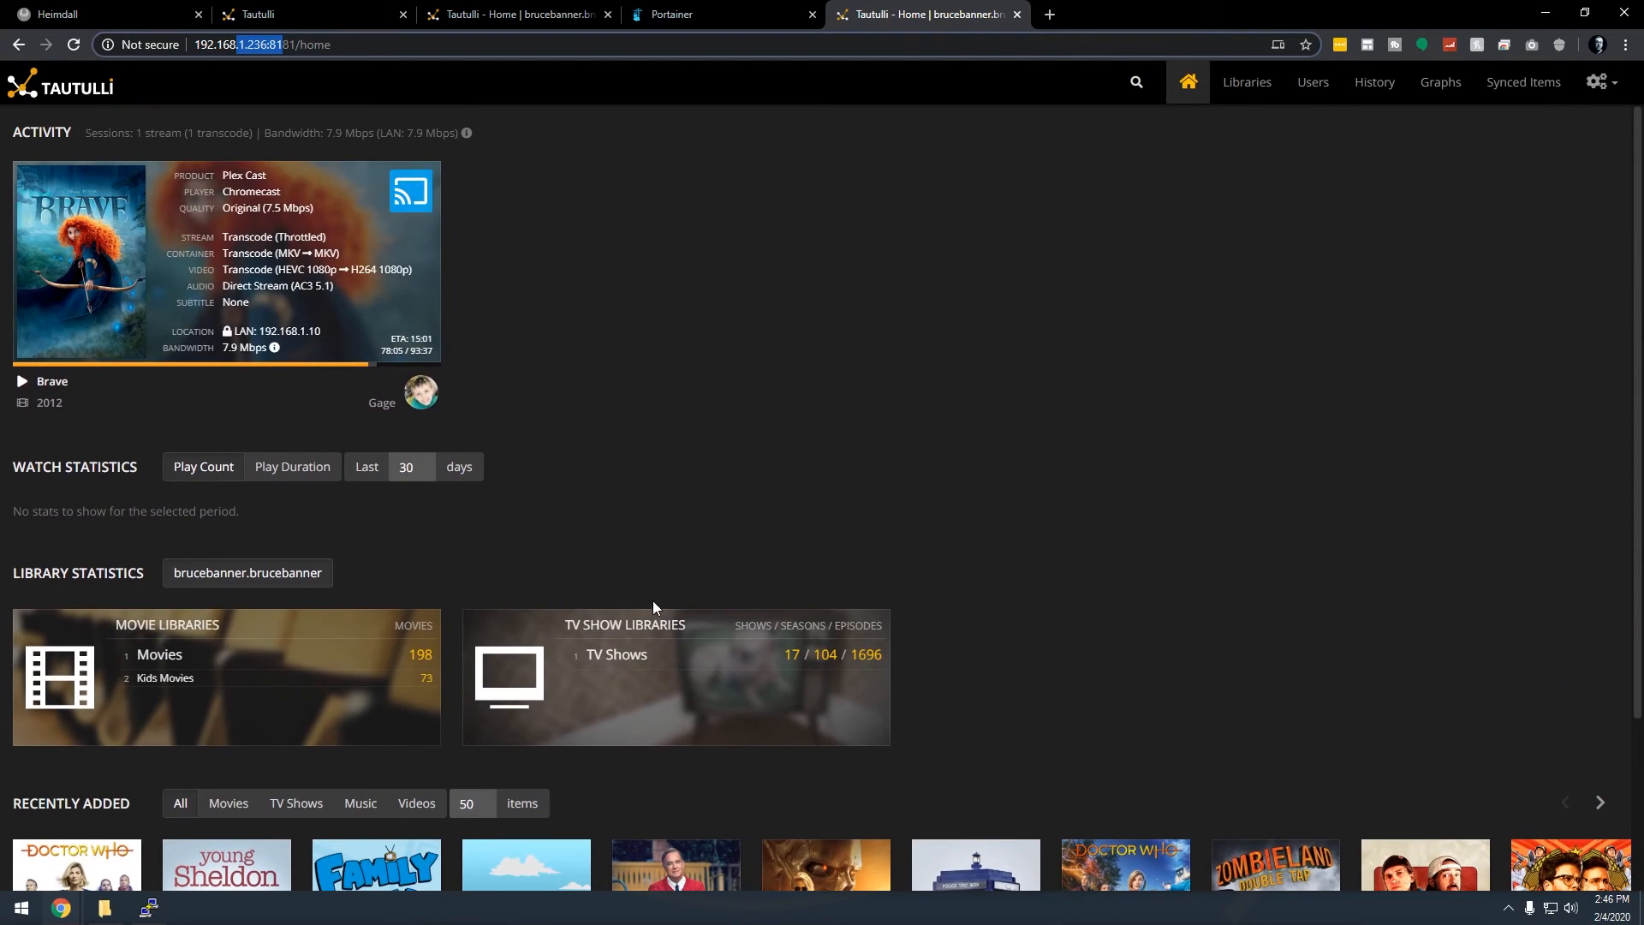